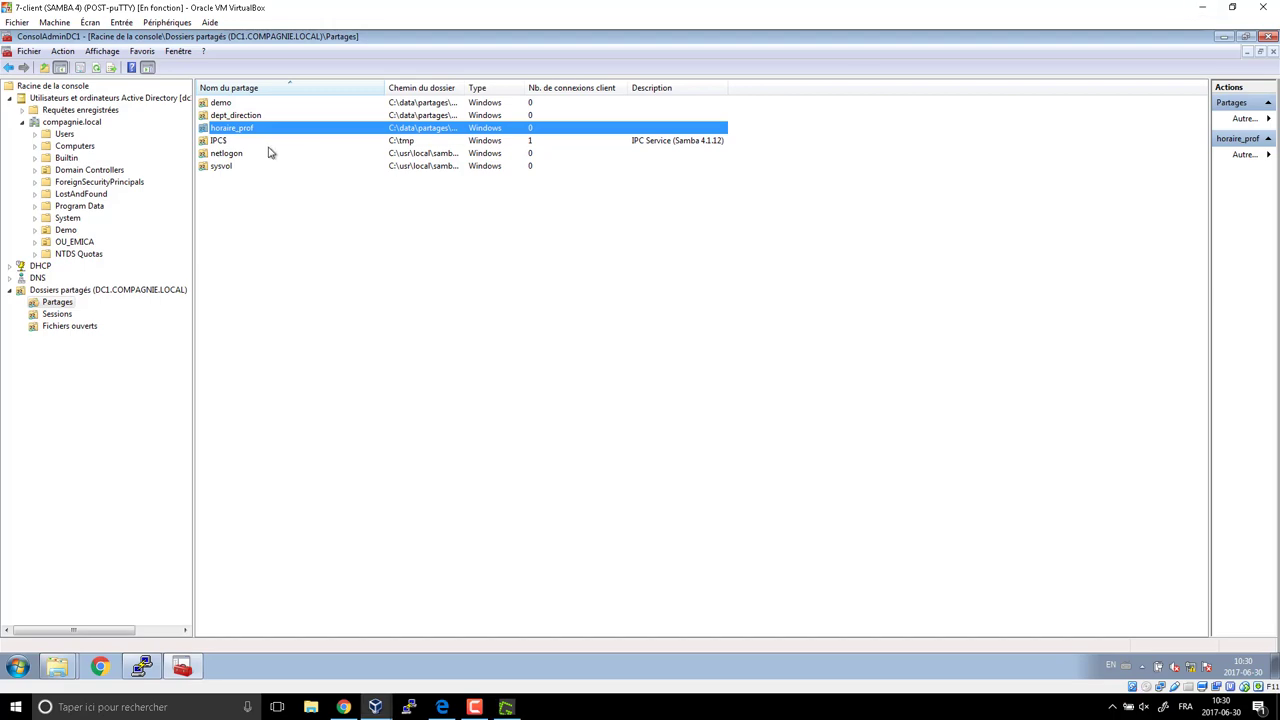
Bring the task-2 planning PDF in Edge in front of the shares console.
{"action": "left_click", "coordinate": [441, 707]}
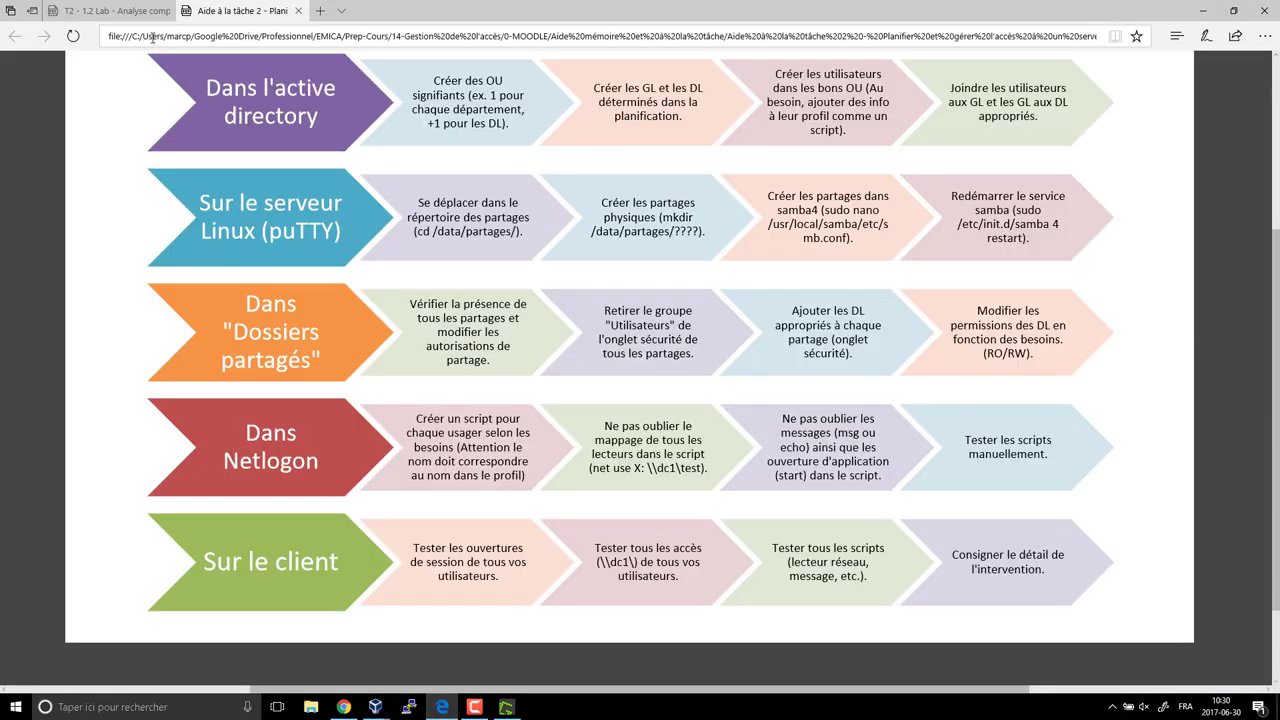
In the lab table PDF, mark dl_dept_direction_MOD and its GL_direction x.
{"action": "left_click", "coordinate": [140, 10]}
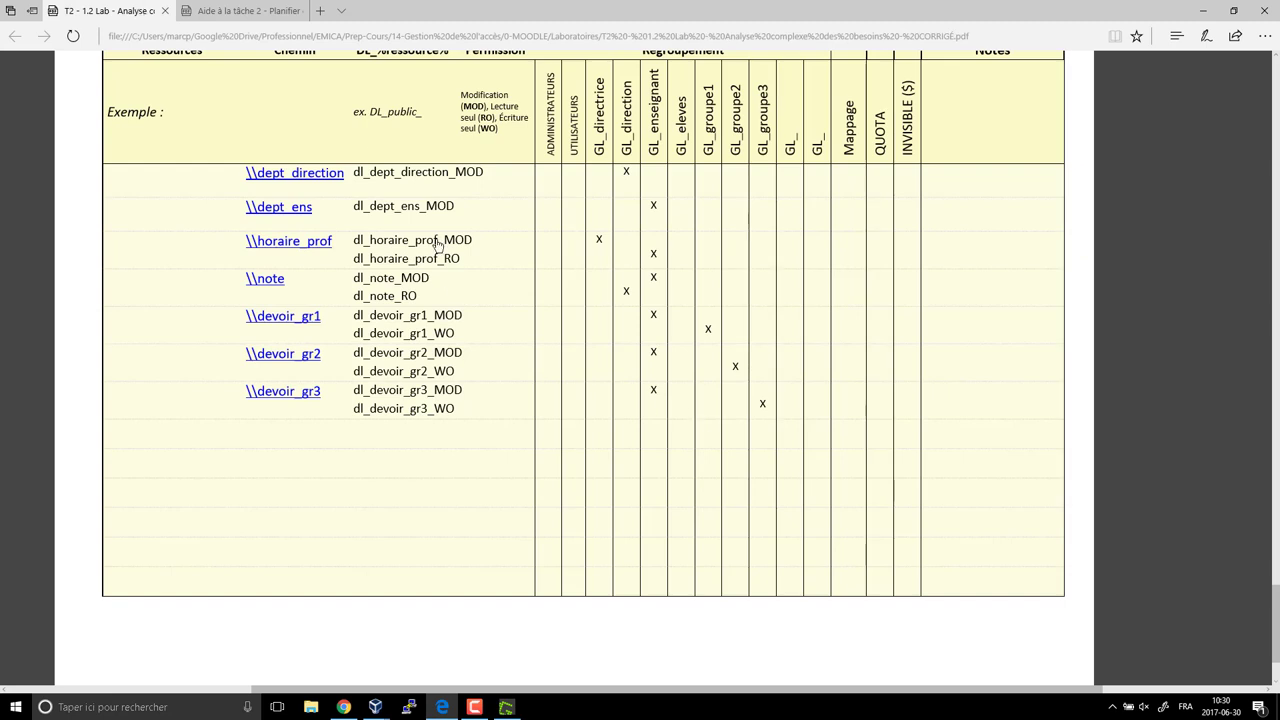
{"action": "left_click_drag", "start_coordinate": [354, 172], "coordinate": [487, 172]}
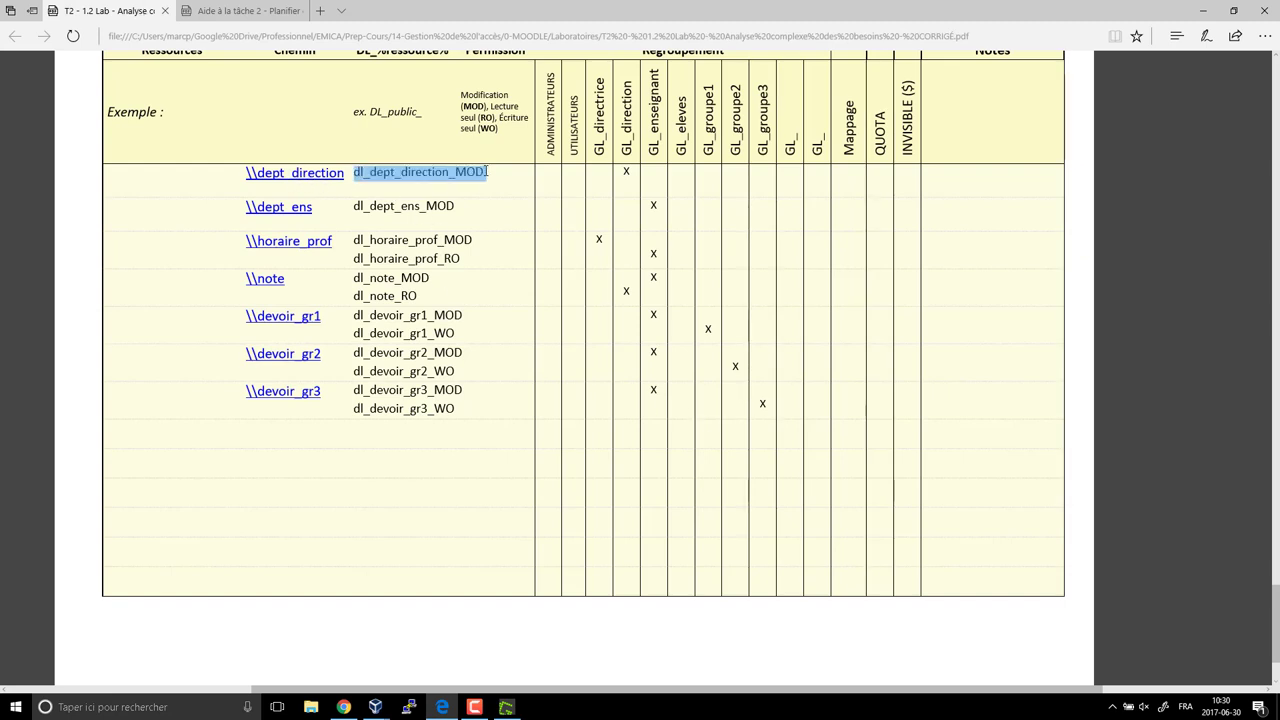
{"action": "left_click_drag", "start_coordinate": [622, 171], "coordinate": [636, 172]}
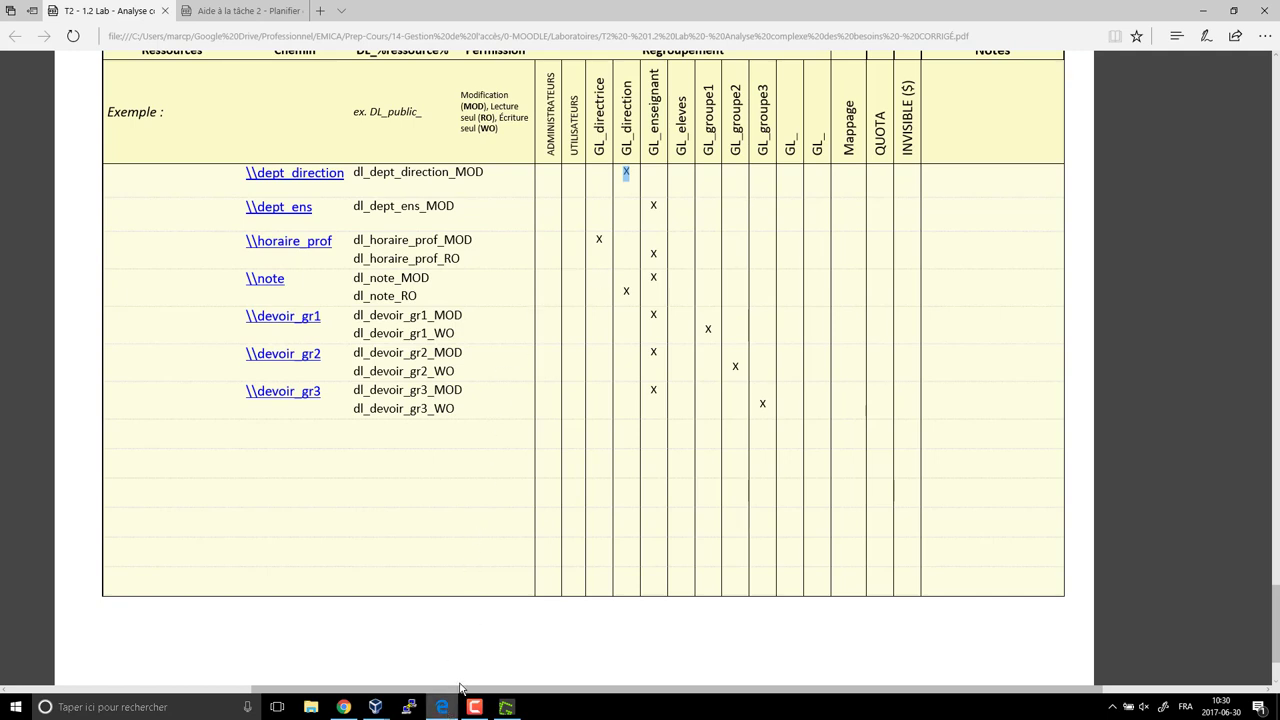
{"action": "left_click_drag", "start_coordinate": [356, 171], "coordinate": [486, 172]}
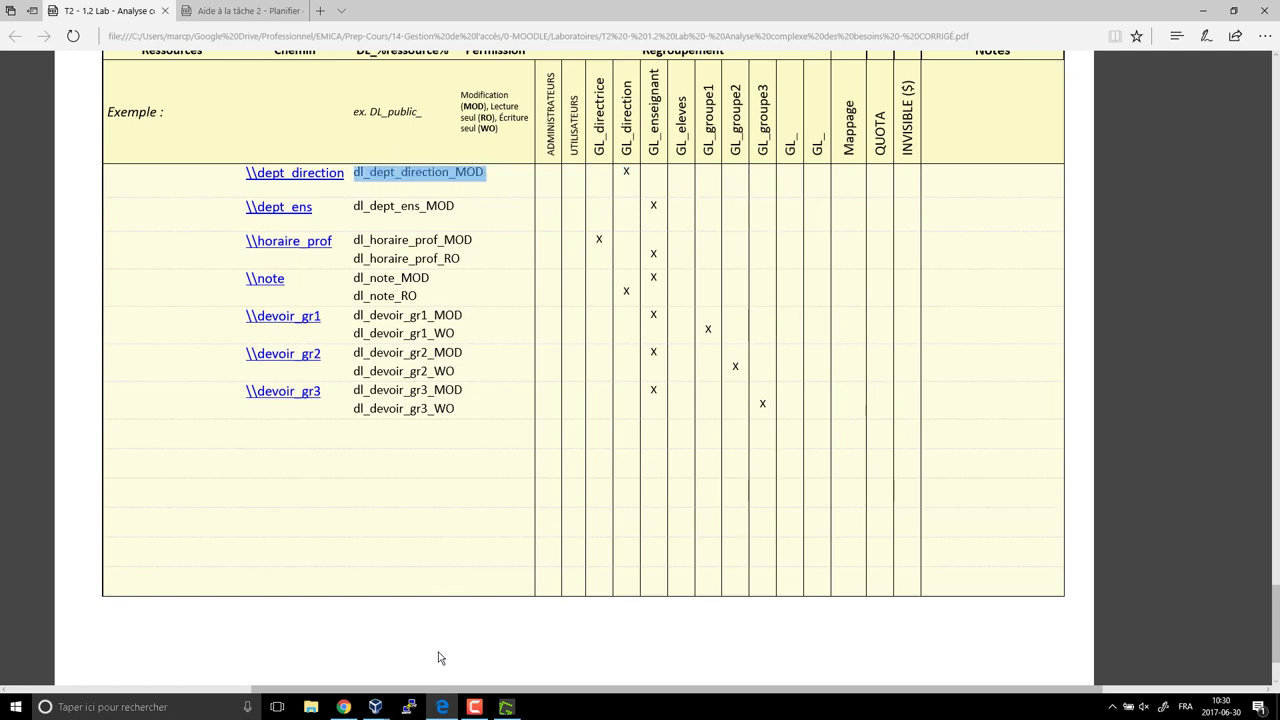
Return through VirtualBox to the 7-client VM's shared folders console.
{"action": "mouse_move", "coordinate": [375, 707]}
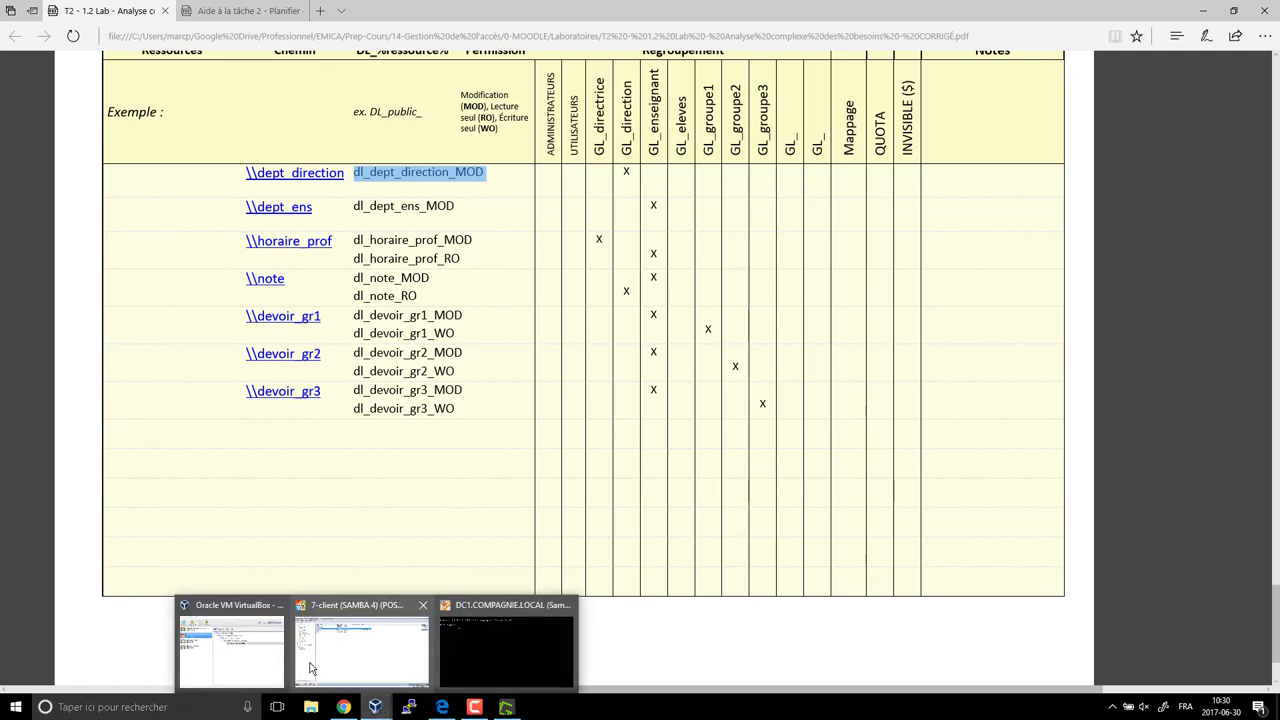
{"action": "left_click", "coordinate": [229, 660]}
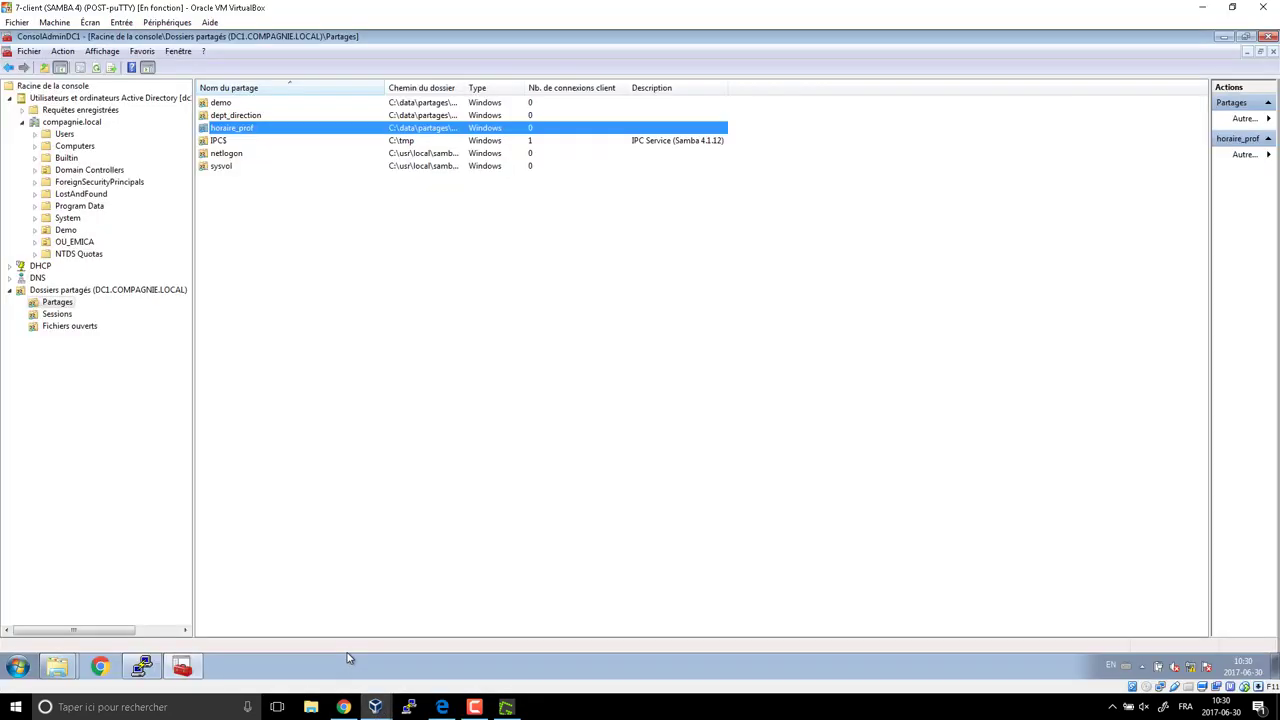
{"action": "left_click", "coordinate": [338, 666]}
Open dept_direction's Propriétés and show its share permissions, with Tout le monde listed.
{"action": "left_click", "coordinate": [238, 118]}
{"action": "right_click", "coordinate": [276, 119]}
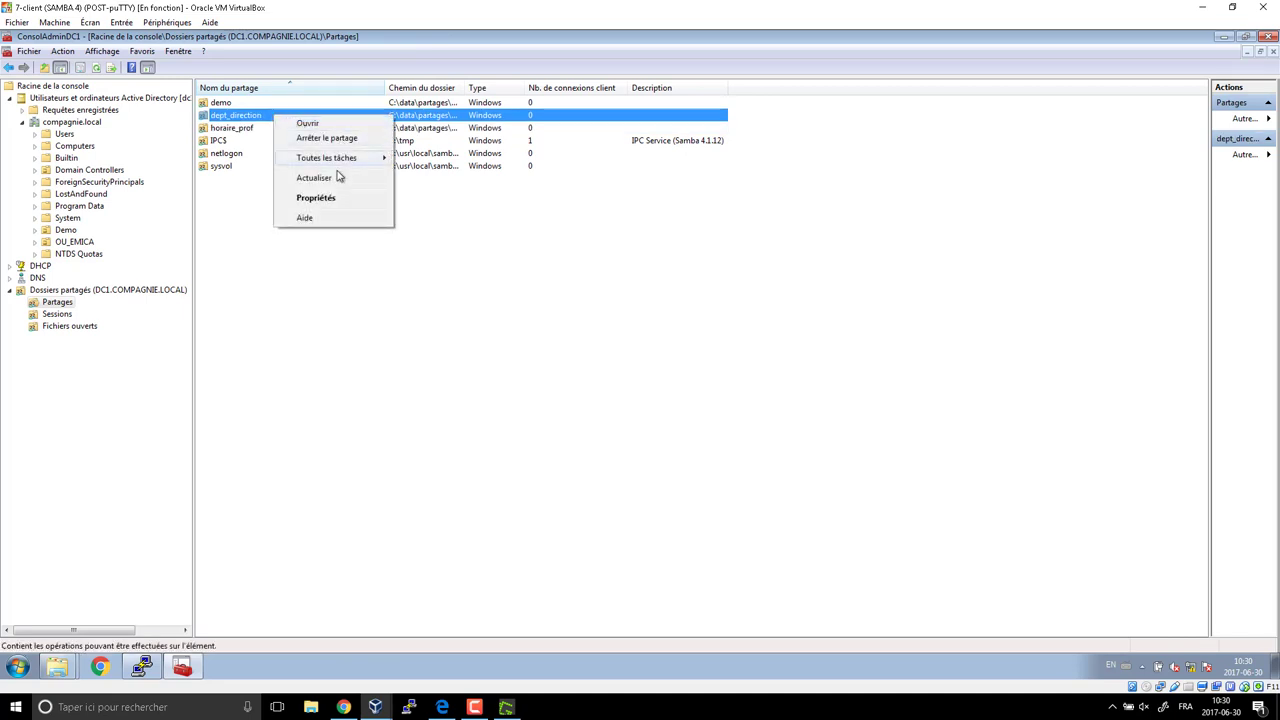
{"action": "left_click", "coordinate": [326, 199]}
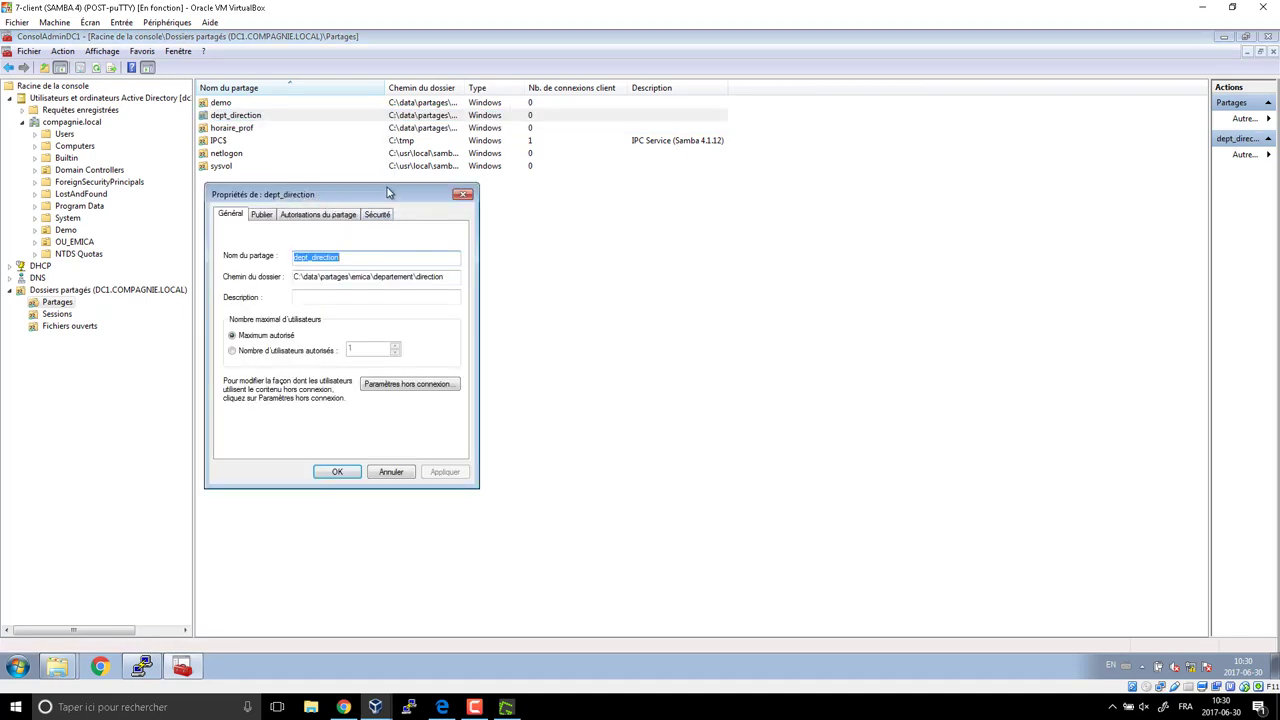
{"action": "left_click_drag", "start_coordinate": [391, 193], "coordinate": [652, 118]}
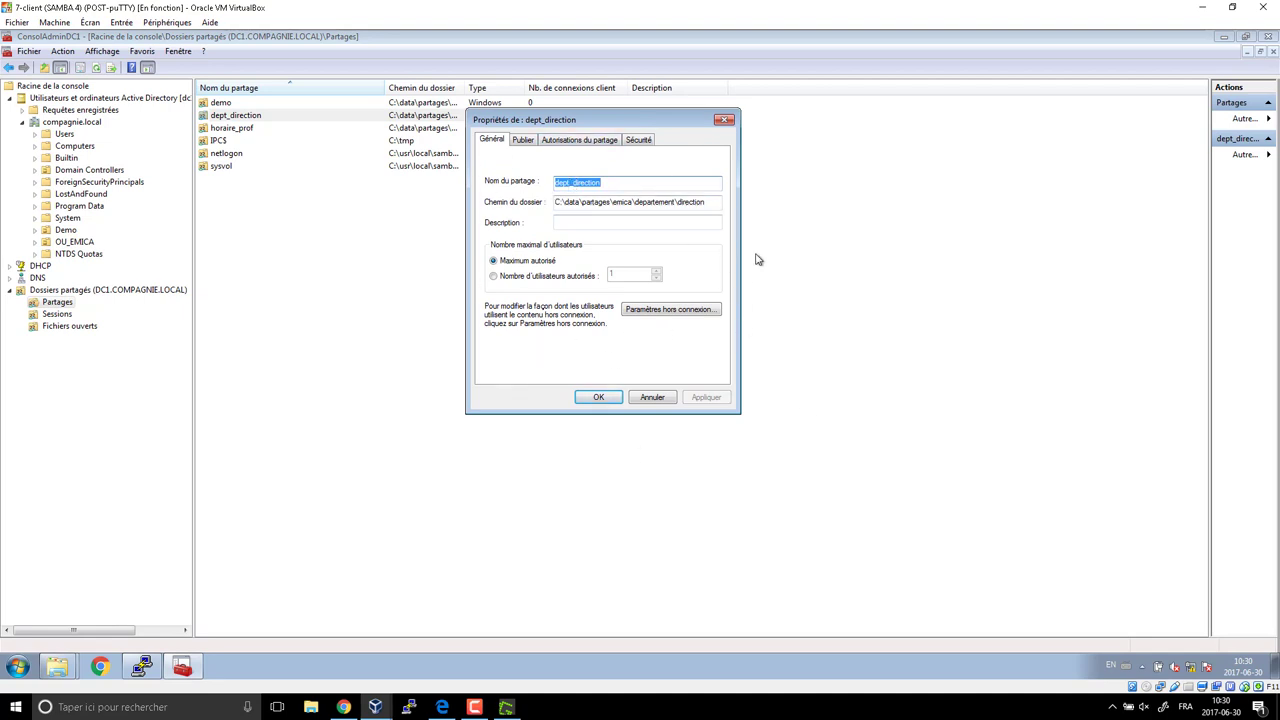
{"action": "left_click", "coordinate": [525, 140]}
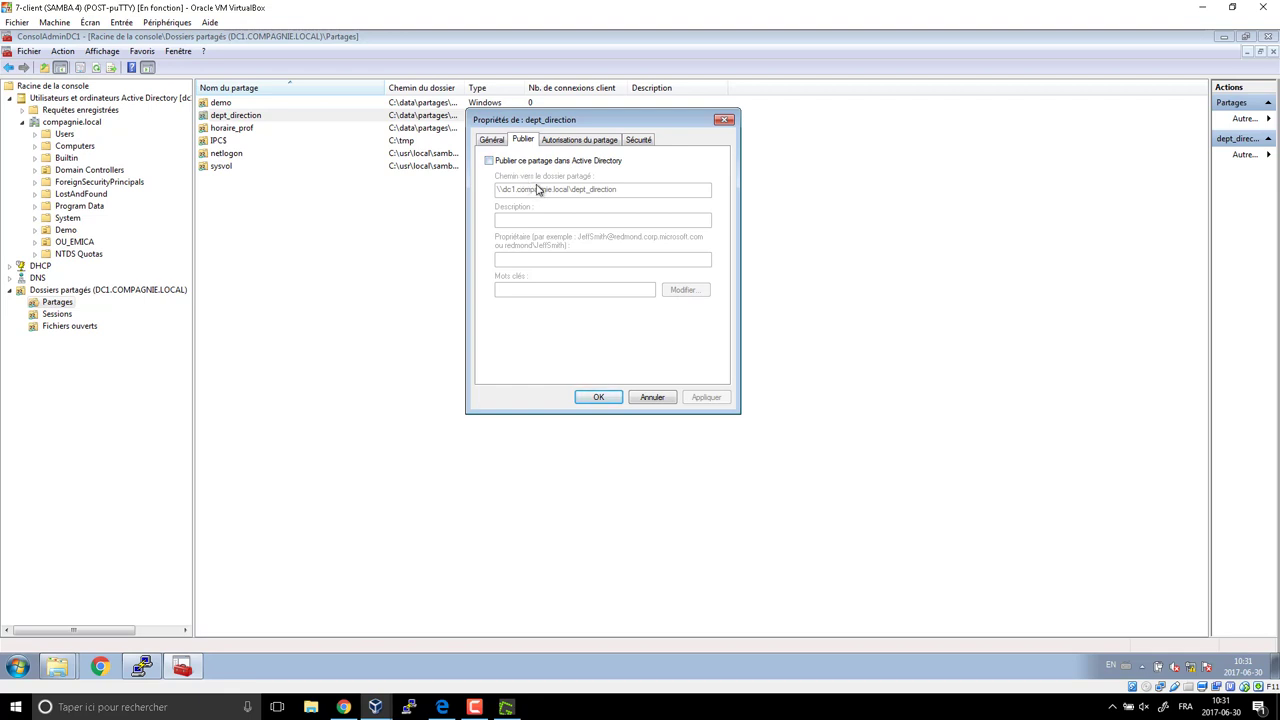
{"action": "left_click", "coordinate": [566, 145]}
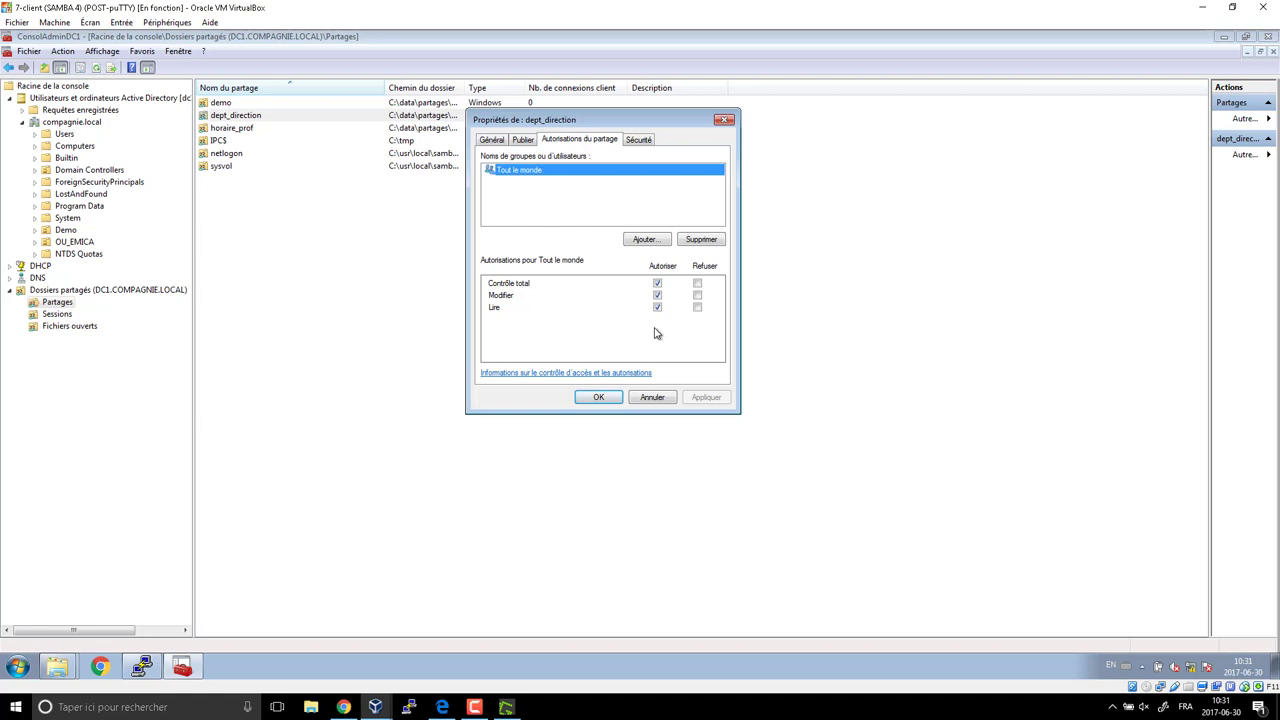
Remove Contrôle total from Tout le monde and add Administrators with Contrôle total.
{"action": "left_click", "coordinate": [657, 284]}
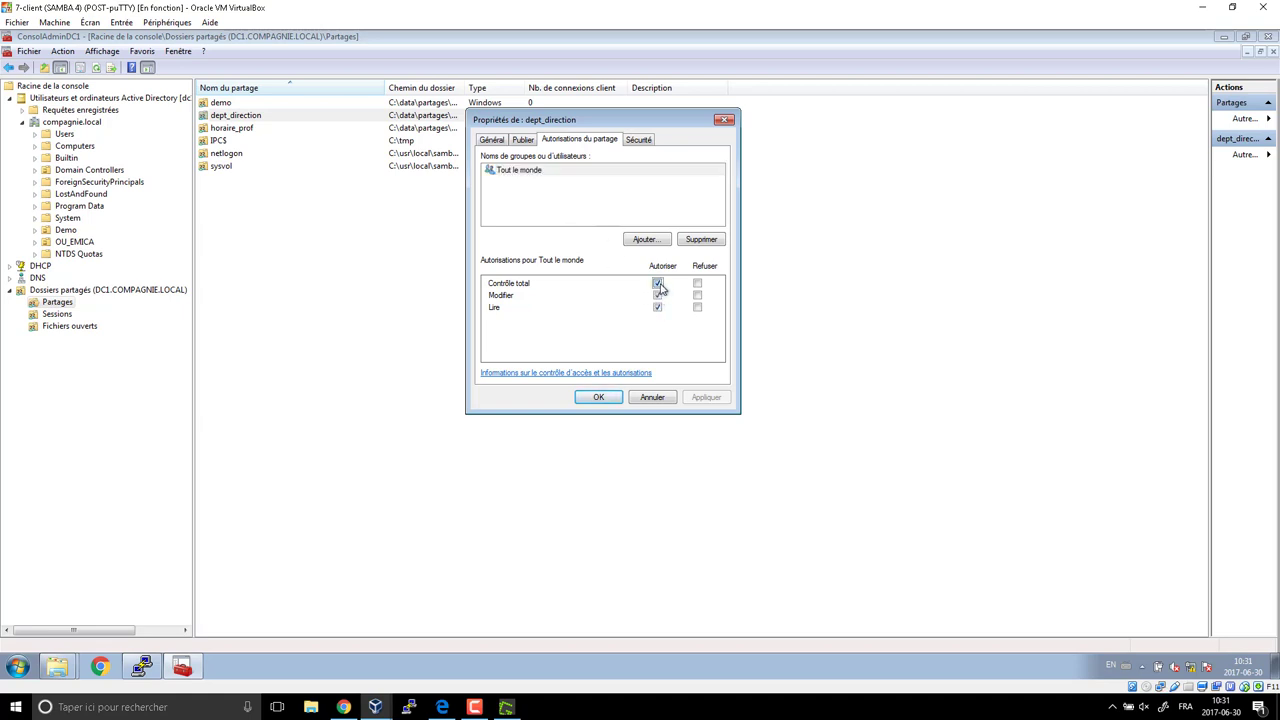
{"action": "left_click", "coordinate": [645, 240]}
{"action": "type", "text": "admin"}
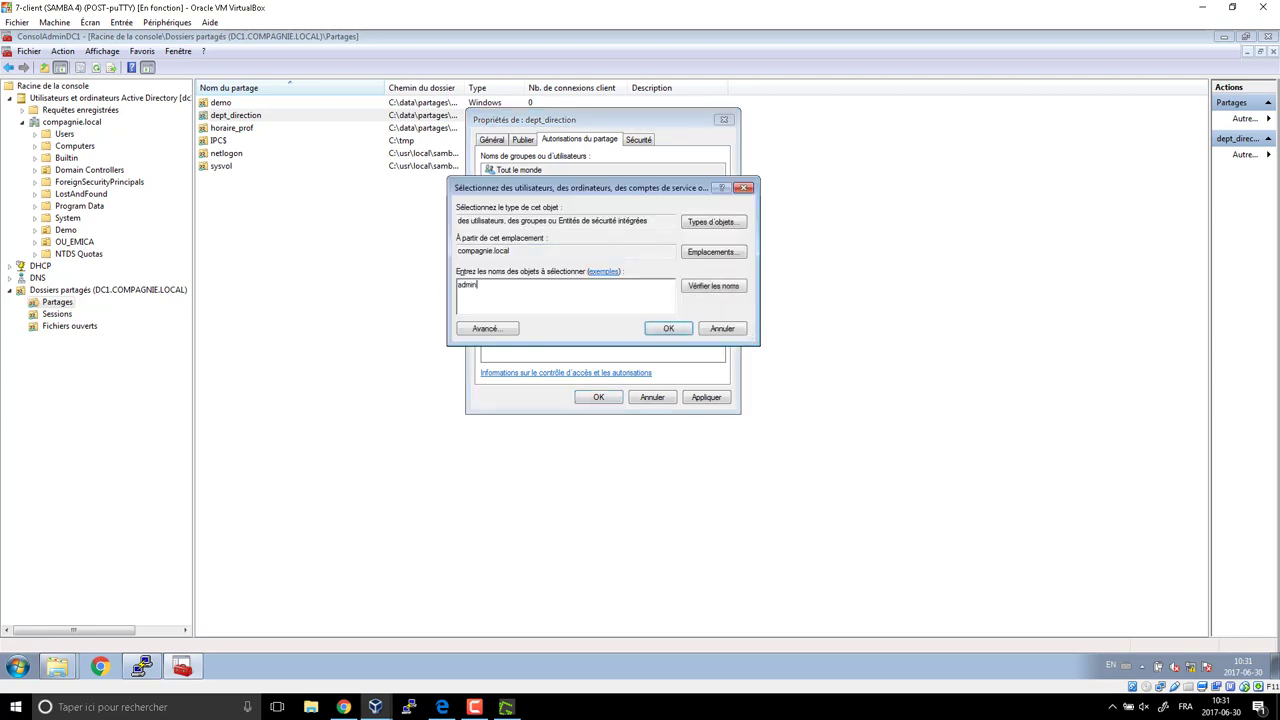
{"action": "key", "text": "Return"}
{"action": "left_click", "coordinate": [449, 249]}
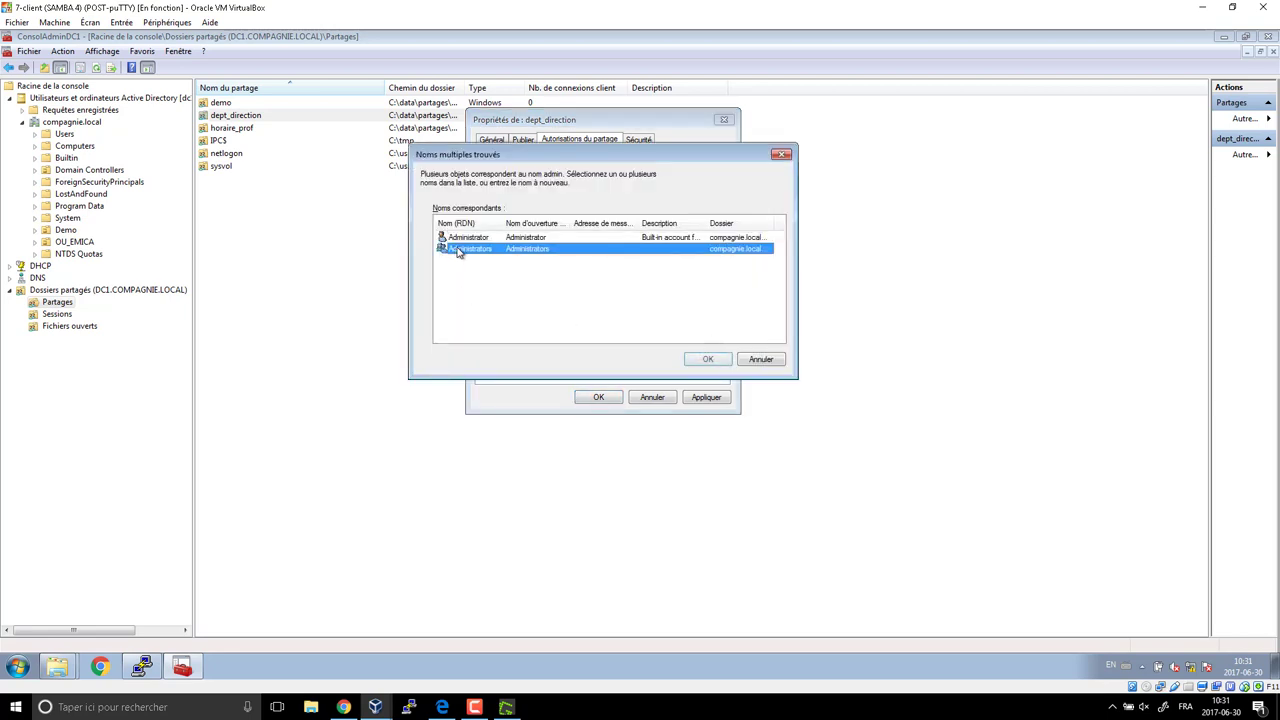
{"action": "left_click", "coordinate": [703, 359]}
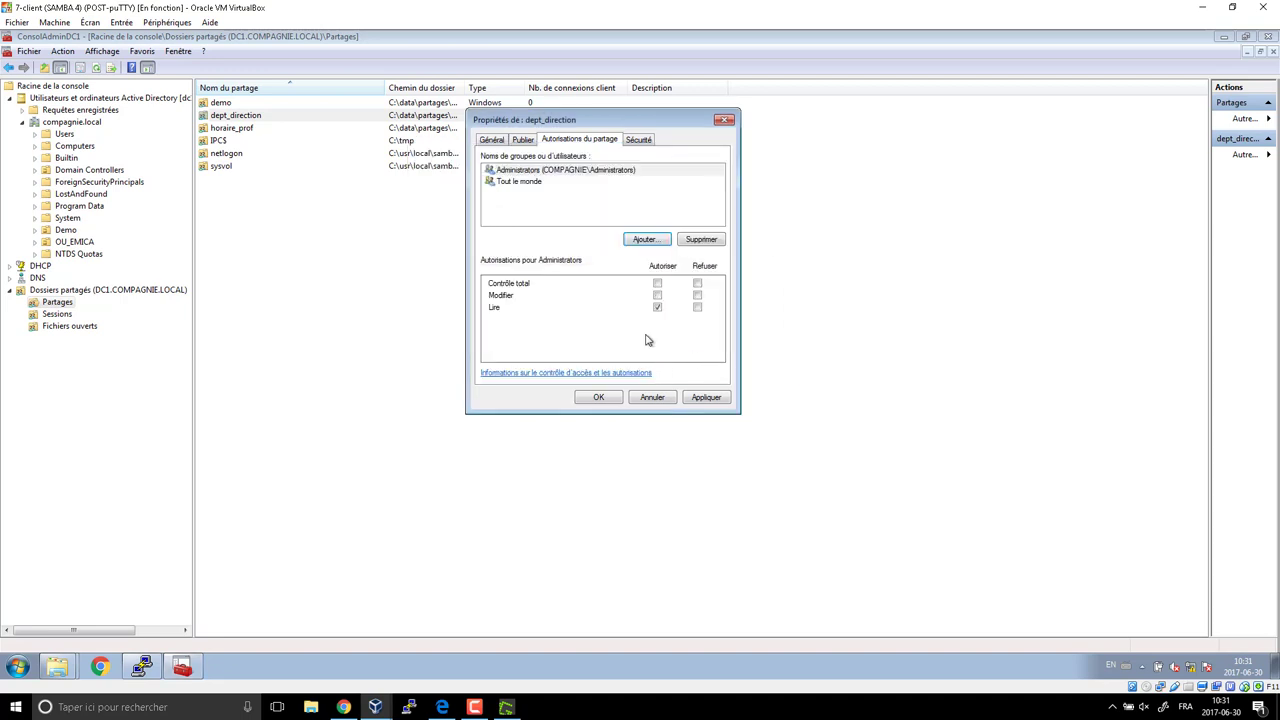
{"action": "left_click", "coordinate": [612, 171]}
{"action": "left_click", "coordinate": [657, 284]}
Review dept_direction's NTFS security permissions for Administrator and Tout le monde.
{"action": "left_click", "coordinate": [638, 140]}
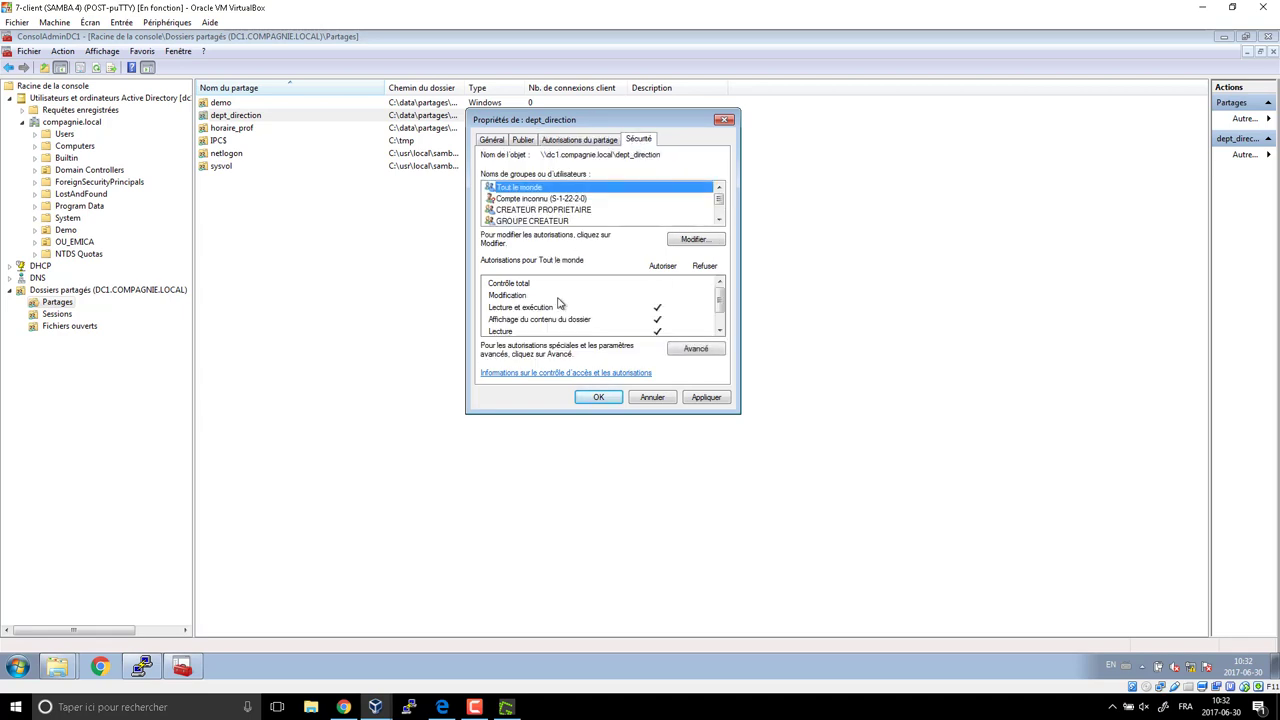
{"action": "left_click", "coordinate": [720, 220]}
{"action": "left_click", "coordinate": [720, 220]}
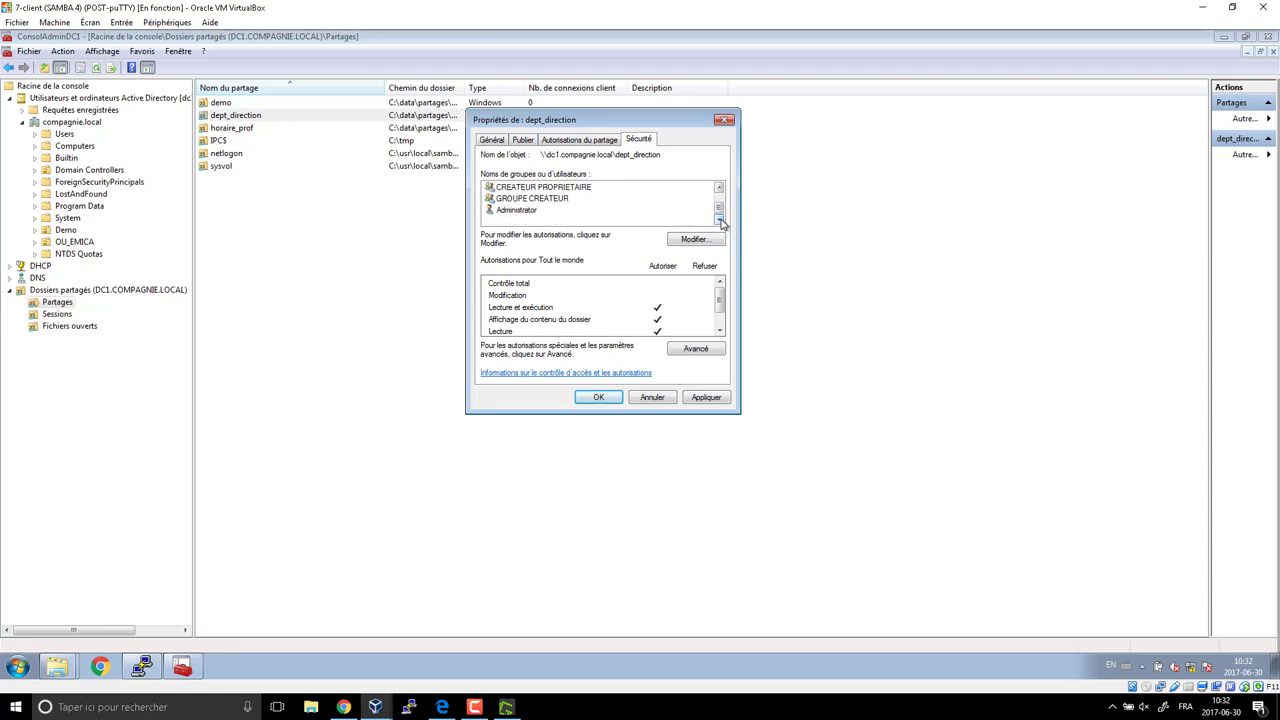
{"action": "mouse_move", "coordinate": [721, 212]}
{"action": "left_mouse_down"}
{"action": "mouse_move", "coordinate": [722, 200]}
{"action": "mouse_move", "coordinate": [722, 228]}
{"action": "left_mouse_up"}
{"action": "left_click", "coordinate": [540, 210]}
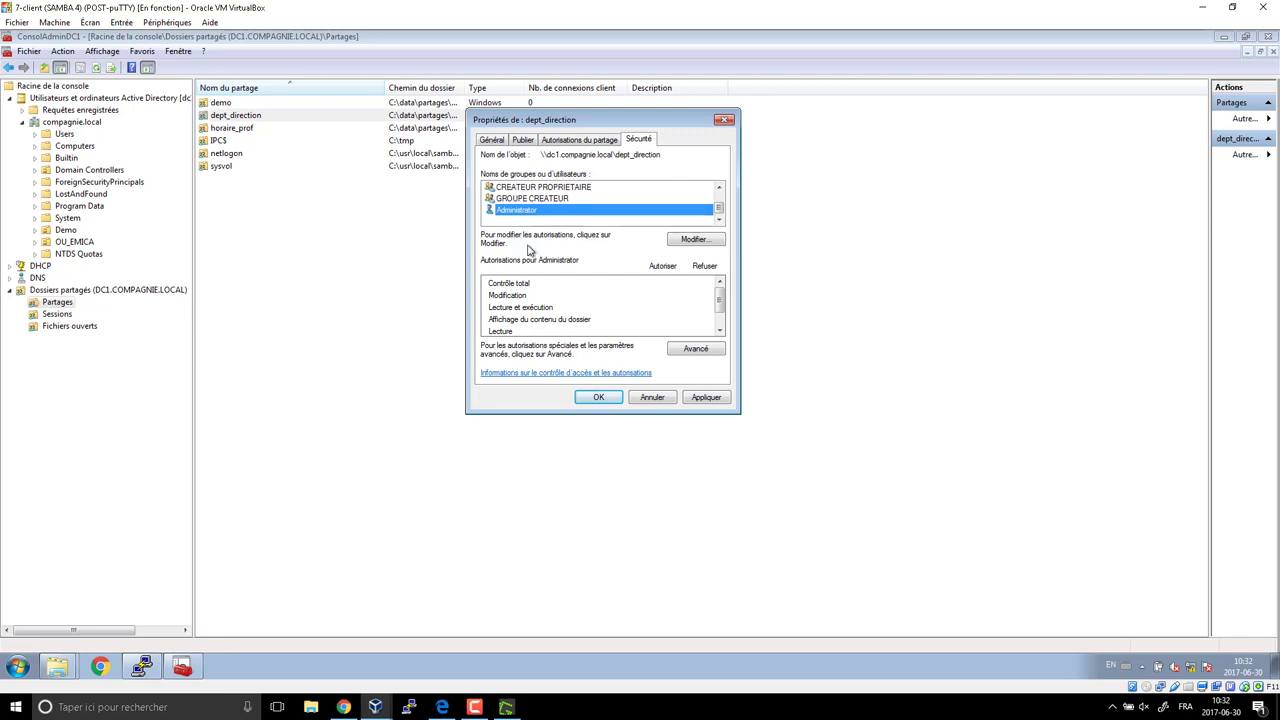
{"action": "scroll", "coordinate": [550, 225], "scroll_direction": "up", "scroll_amount": 1}
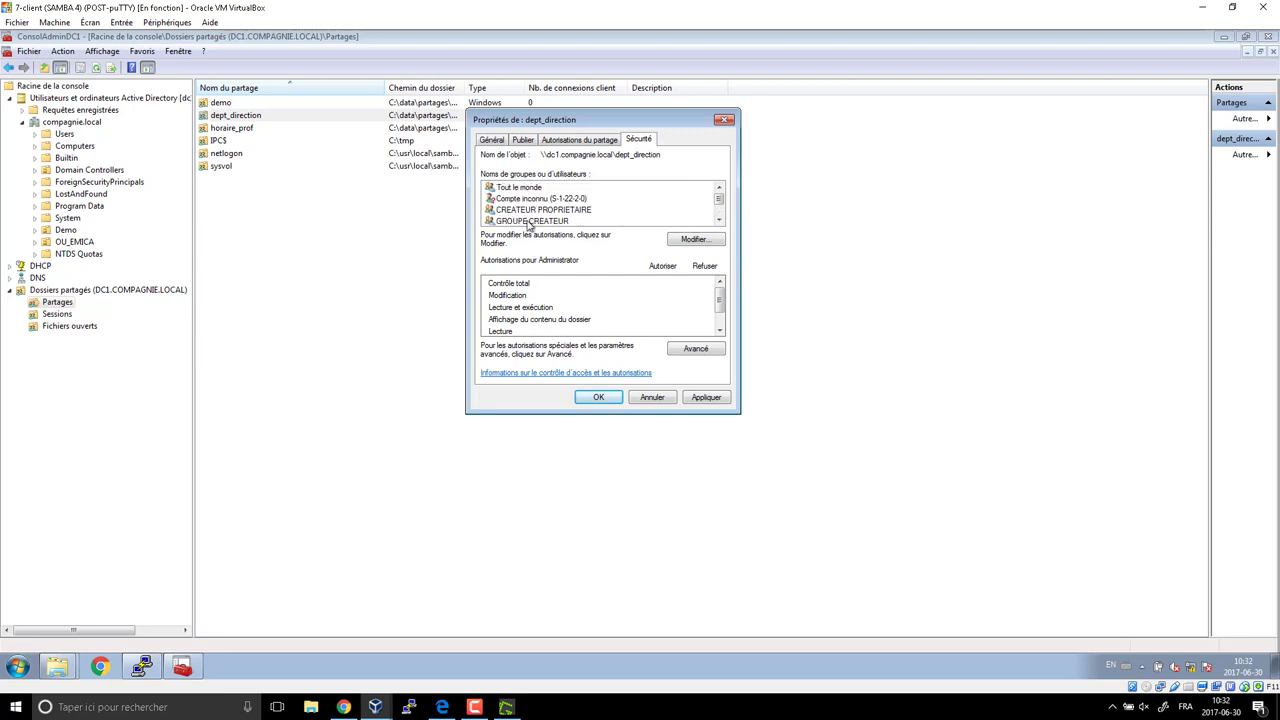
{"action": "left_click", "coordinate": [535, 190]}
{"action": "left_click_drag", "start_coordinate": [719, 305], "coordinate": [720, 318]}
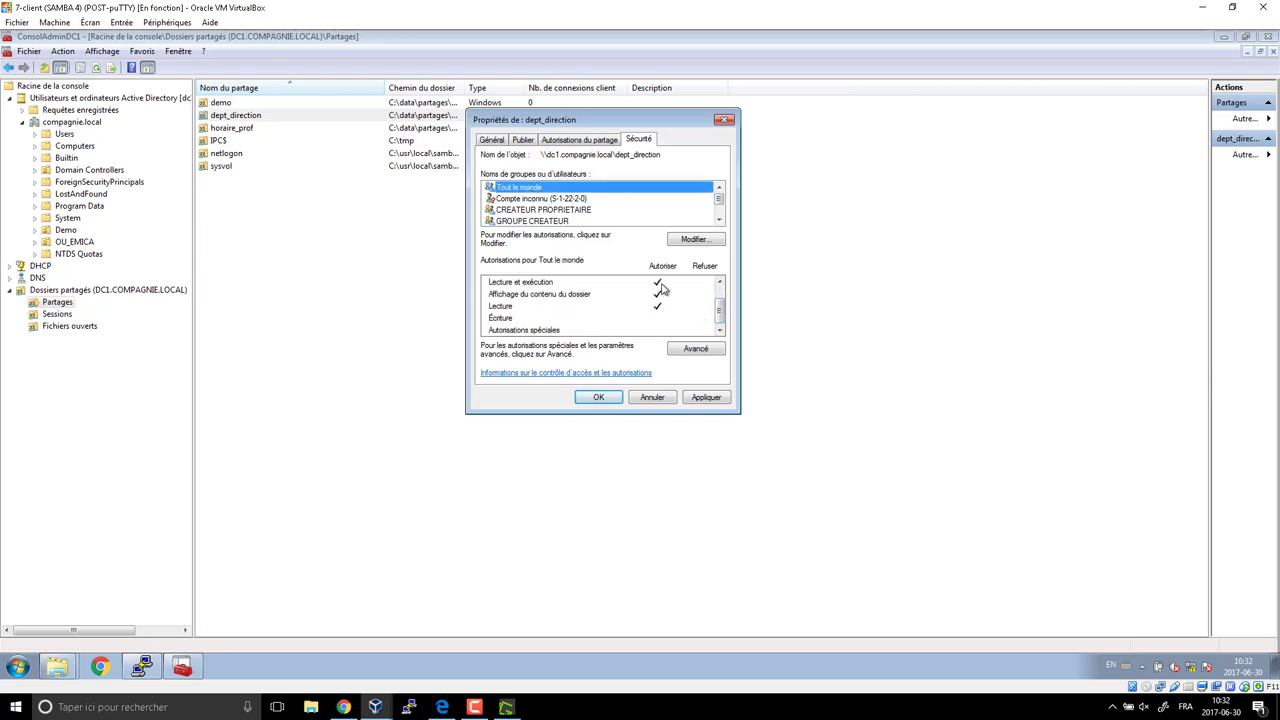
{"action": "left_click_drag", "start_coordinate": [720, 314], "coordinate": [718, 291]}
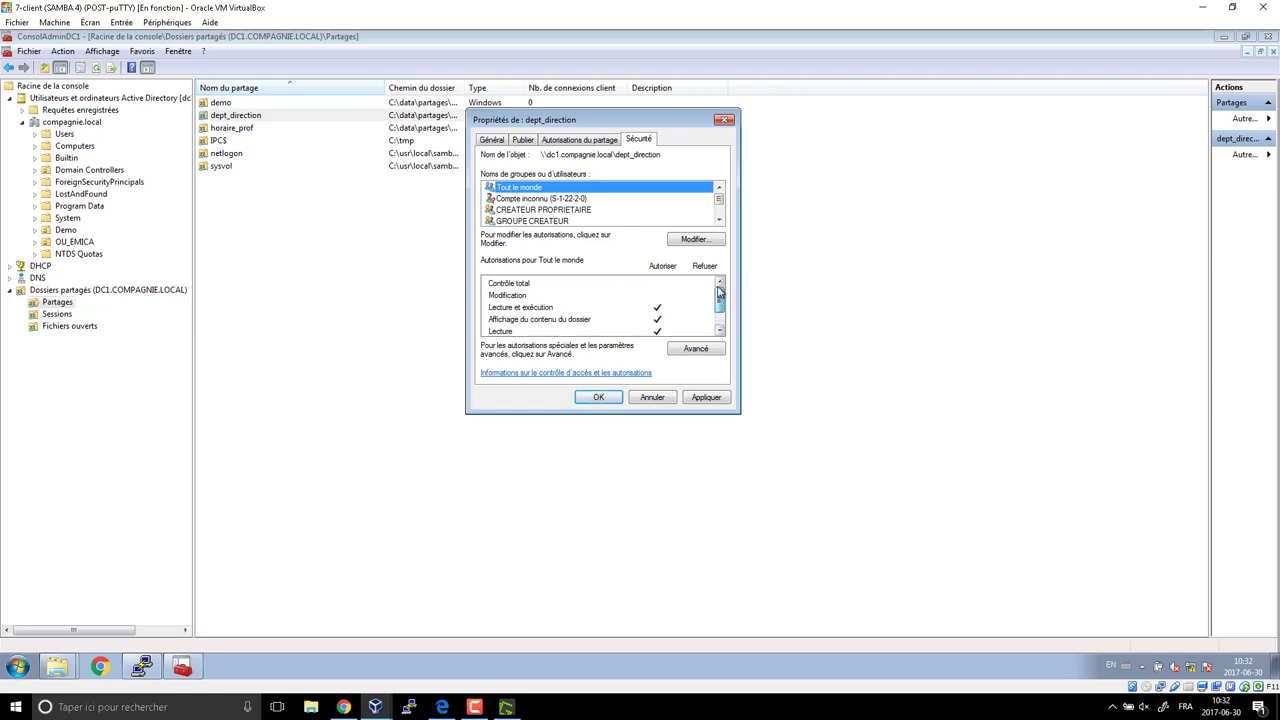
Remove Tout le monde from dept_direction's folder permissions and return to the lab table PDF.
{"action": "left_click", "coordinate": [695, 240]}
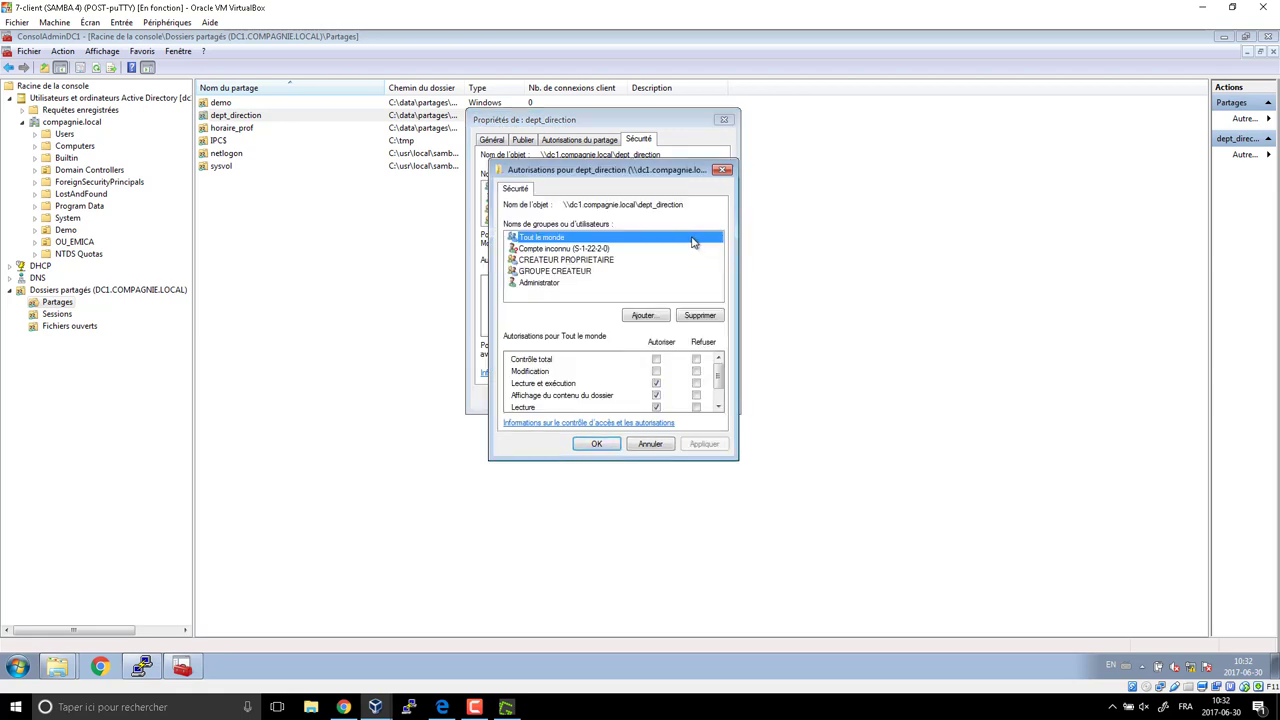
{"action": "left_click", "coordinate": [699, 318]}
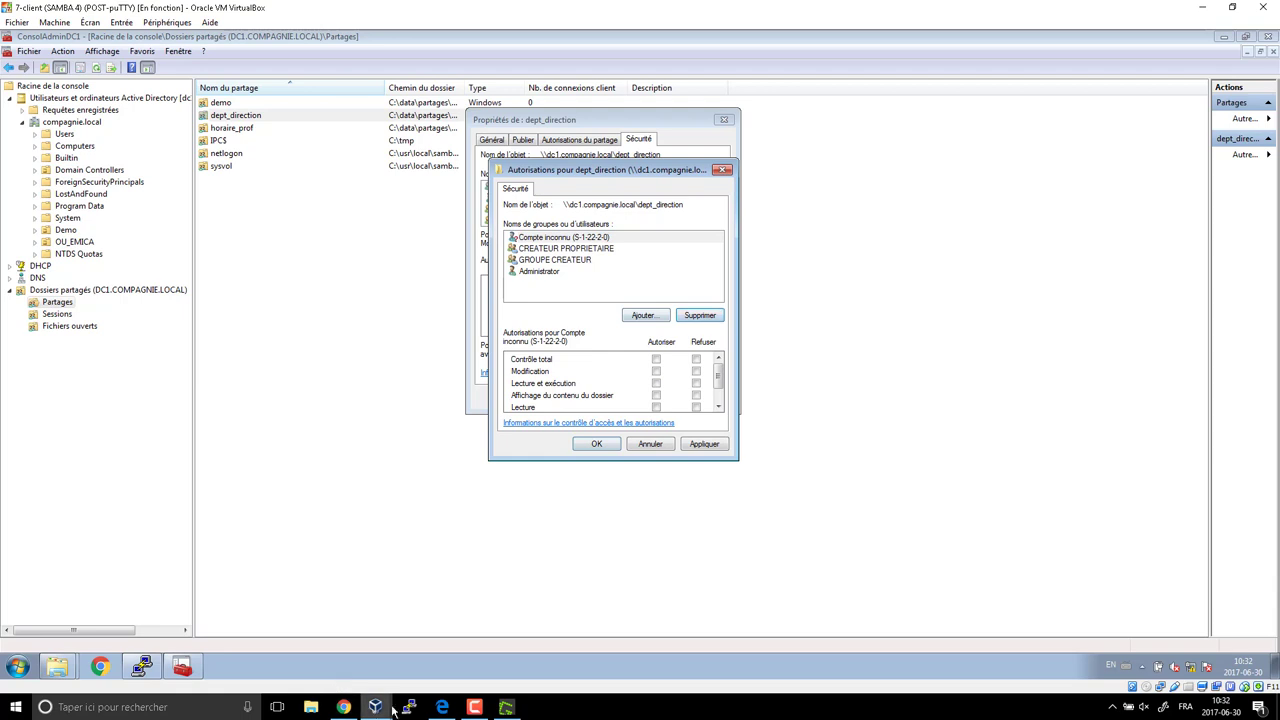
{"action": "left_click", "coordinate": [442, 707]}
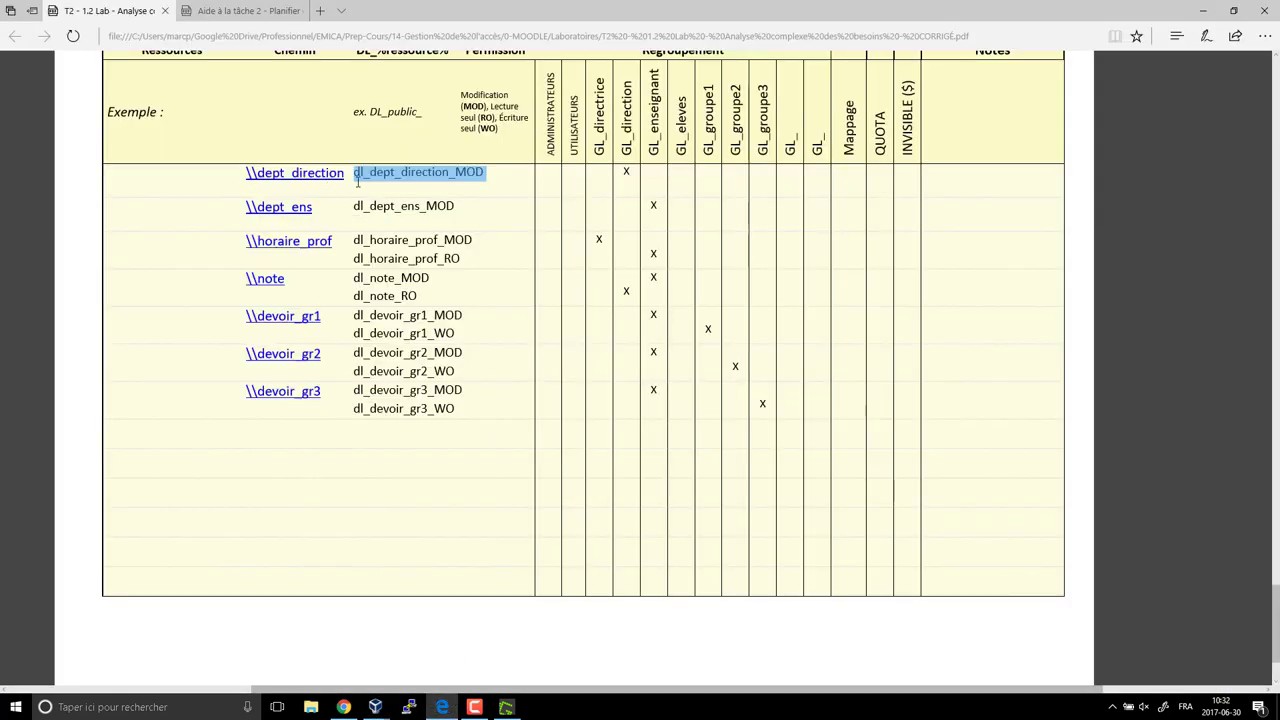
Recheck dl_dept_direction_MOD's GL_direction x in the PDF, then switch back to the VM.
{"action": "left_click_drag", "start_coordinate": [634, 172], "coordinate": [349, 175]}
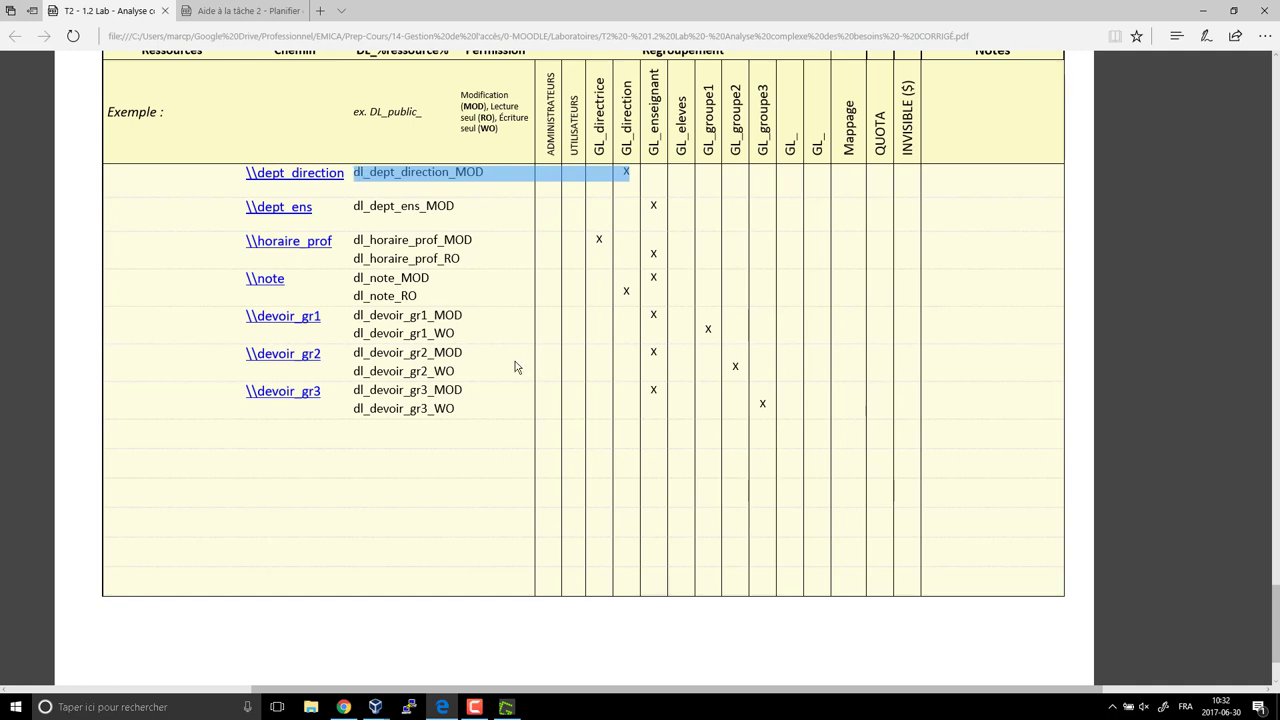
{"action": "key", "text": "alt+Tab"}
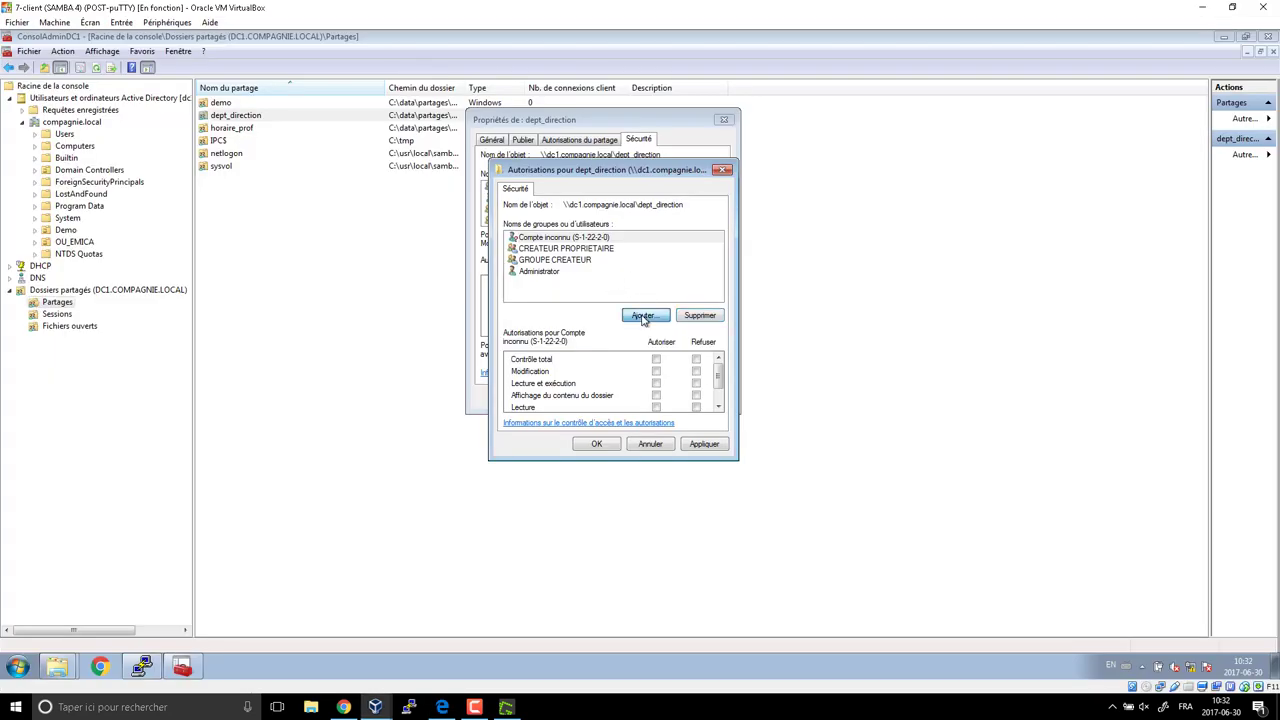
Add dl_dept_direction_MOD to dept_direction's folder permissions by searching for 'dl'.
{"action": "left_click", "coordinate": [643, 316]}
{"action": "type", "text": "dl"}
{"action": "key", "text": "Return"}
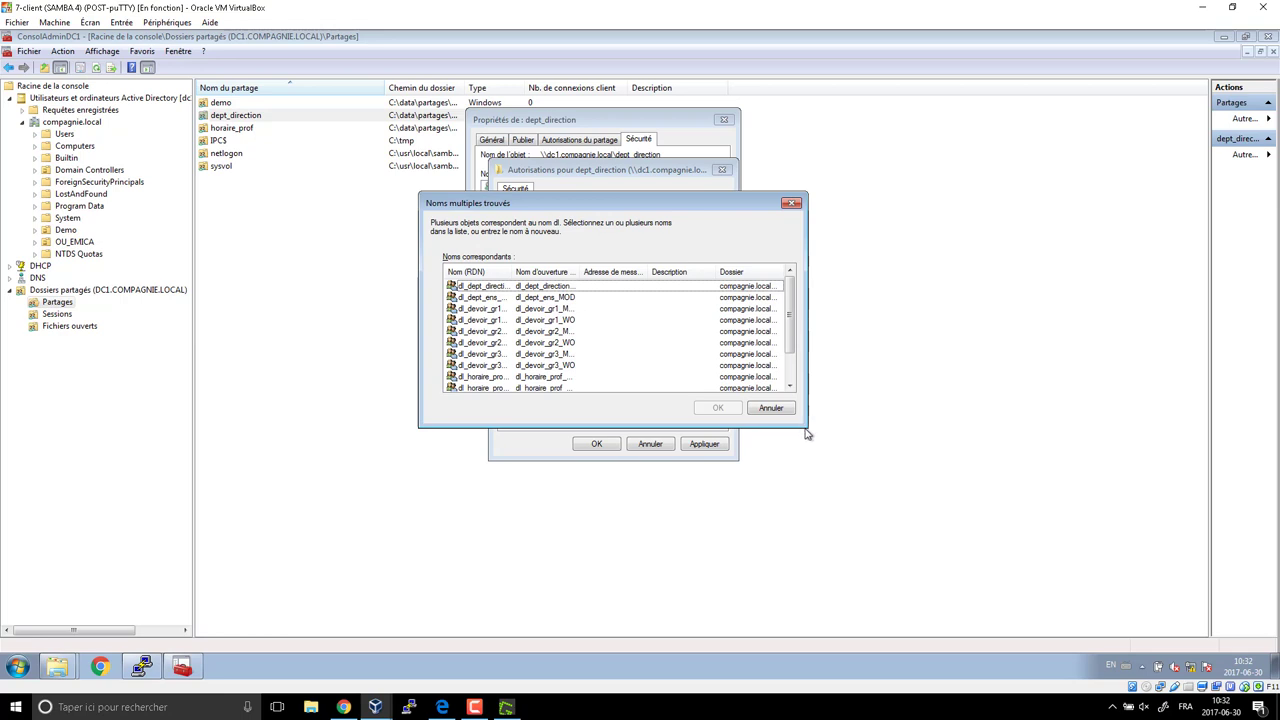
{"action": "left_click_drag", "start_coordinate": [513, 271], "coordinate": [592, 271]}
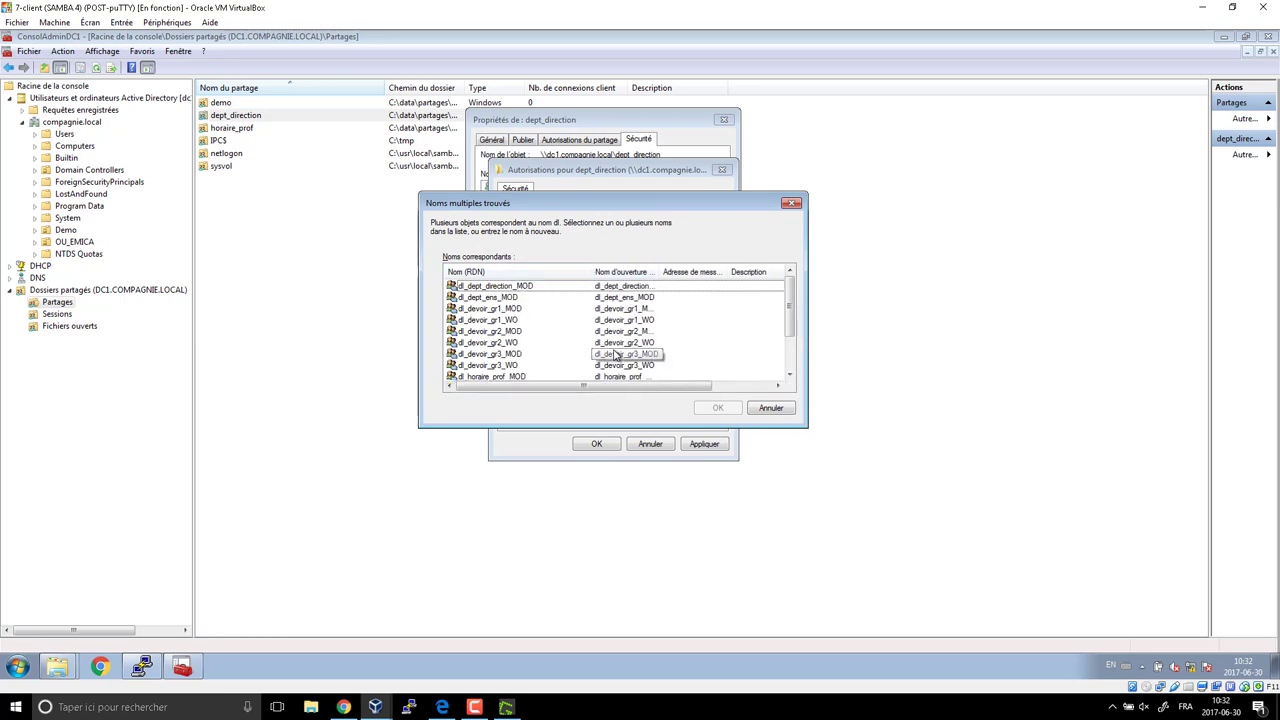
{"action": "left_click", "coordinate": [792, 205]}
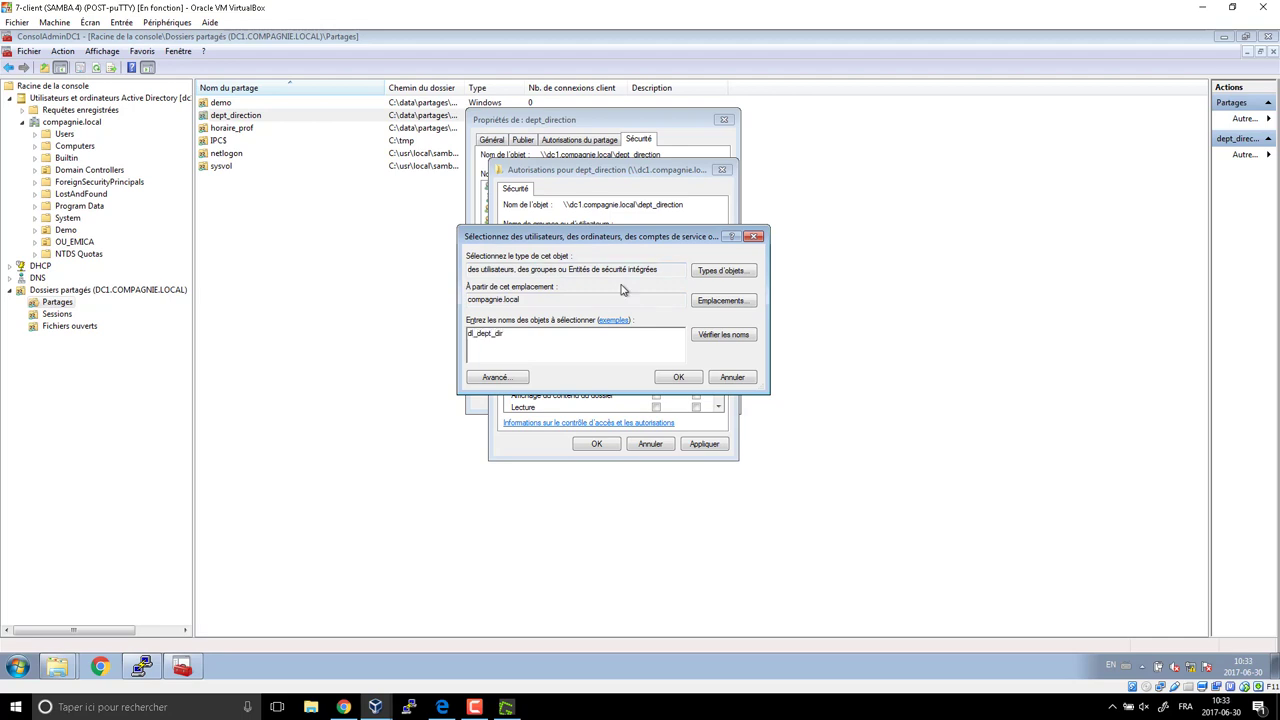
{"action": "key", "text": "Return"}
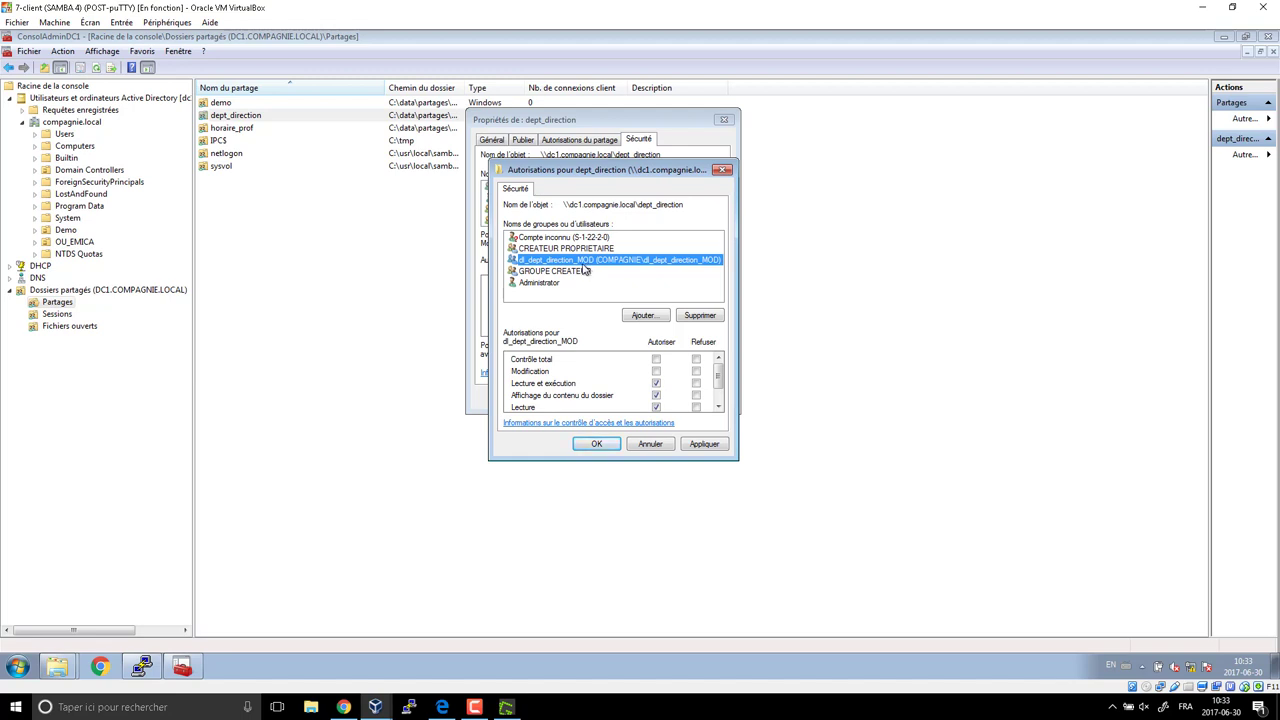
Allow Modification for dl_dept_direction_MOD, trying to clear its Écriture and Lecture allowances.
{"action": "left_click", "coordinate": [656, 371]}
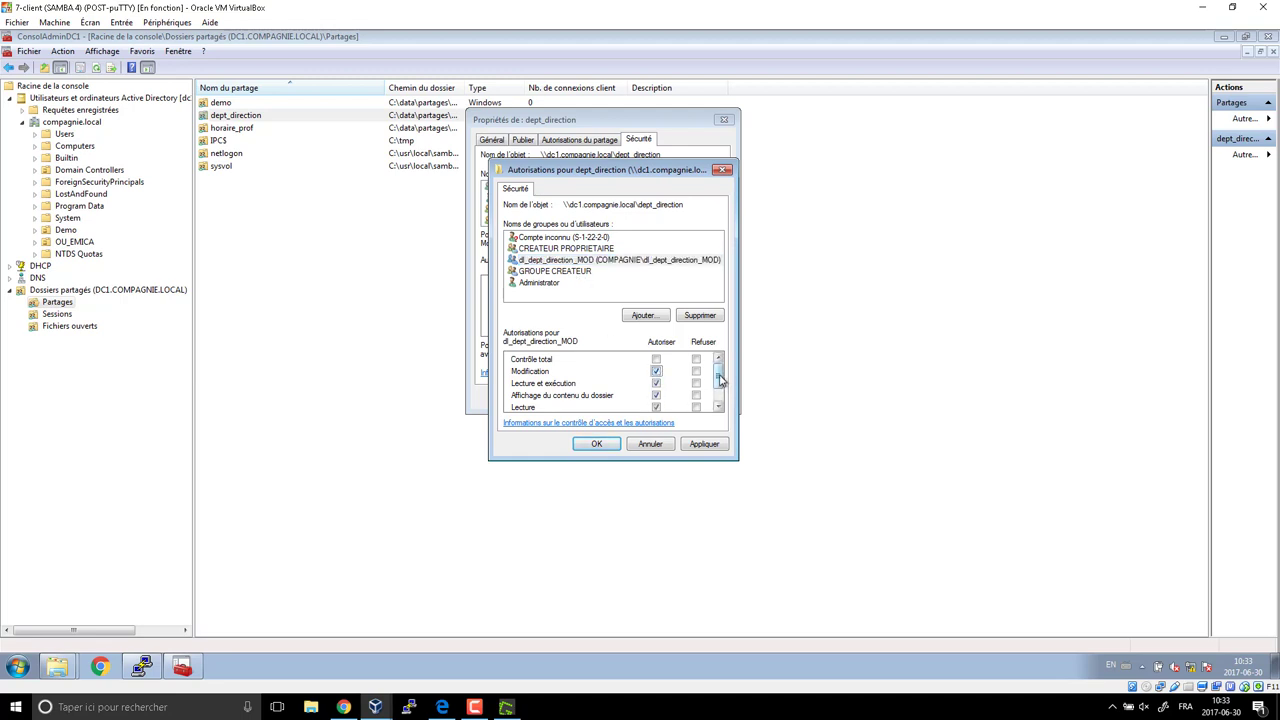
{"action": "left_click_drag", "start_coordinate": [719, 378], "coordinate": [719, 396]}
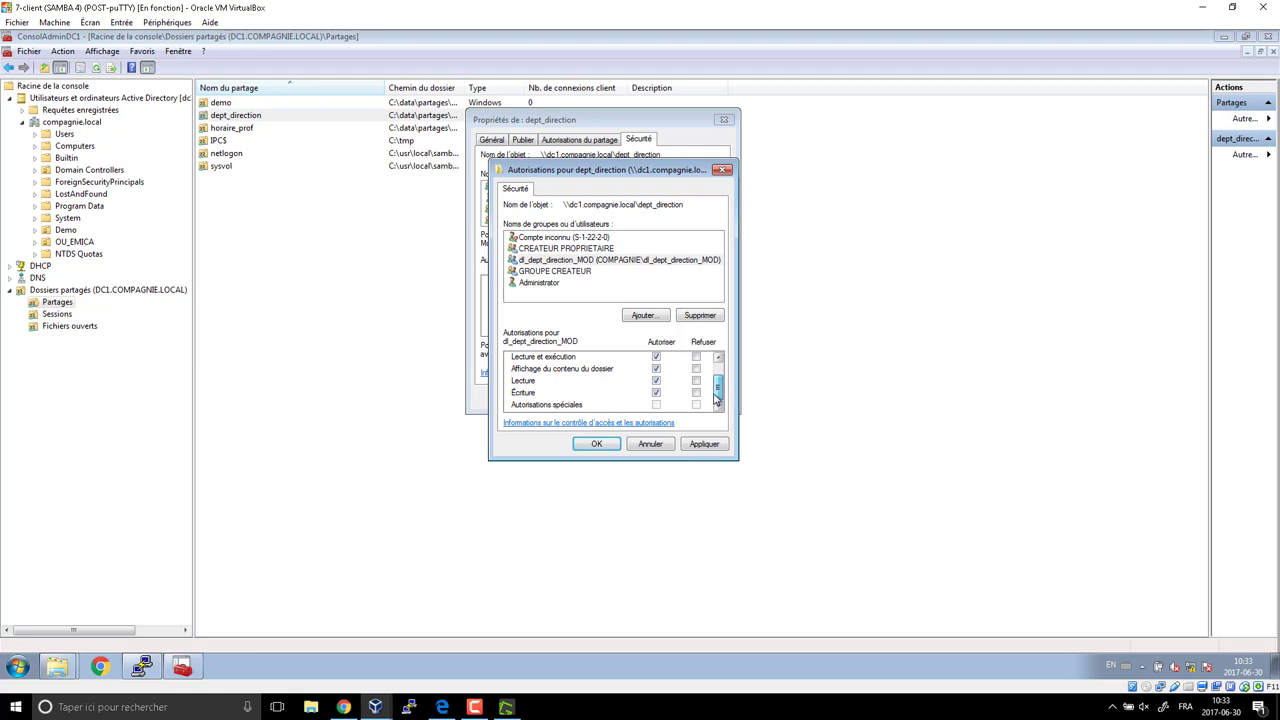
{"action": "left_click", "coordinate": [656, 392]}
{"action": "left_click", "coordinate": [656, 380]}
{"action": "left_click", "coordinate": [656, 368]}
{"action": "left_click_drag", "start_coordinate": [721, 397], "coordinate": [721, 378]}
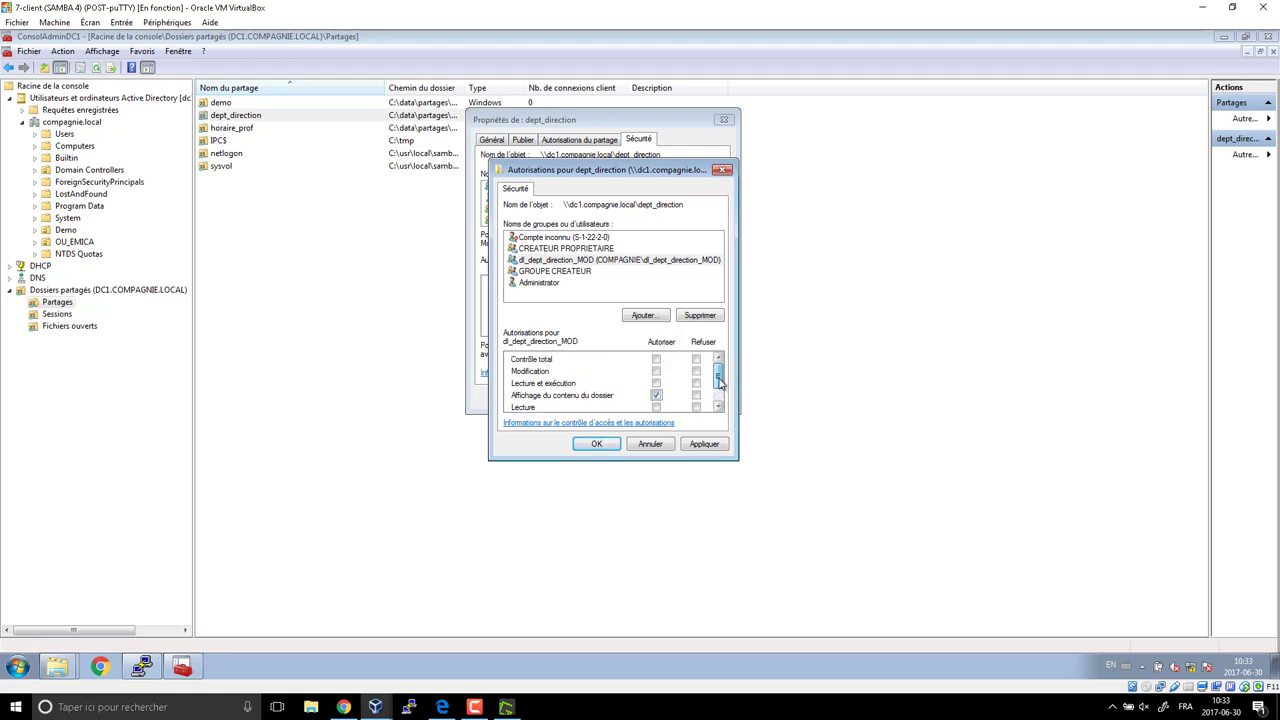
{"action": "left_click", "coordinate": [656, 372]}
{"action": "left_click_drag", "start_coordinate": [725, 378], "coordinate": [718, 400]}
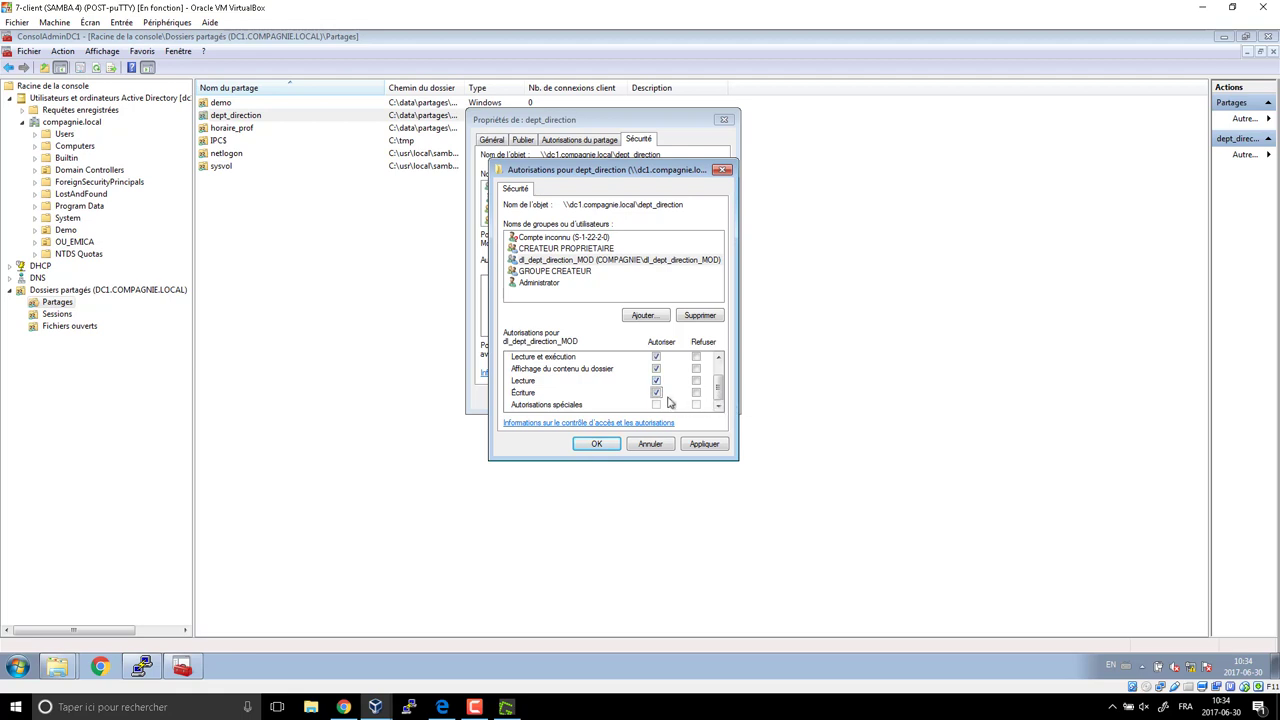
Rework the Écriture and Lecture boxes, ending with Modification allowed including read rights.
{"action": "left_click", "coordinate": [656, 393]}
{"action": "scroll", "coordinate": [720, 395], "scroll_direction": "up", "scroll_amount": 1}
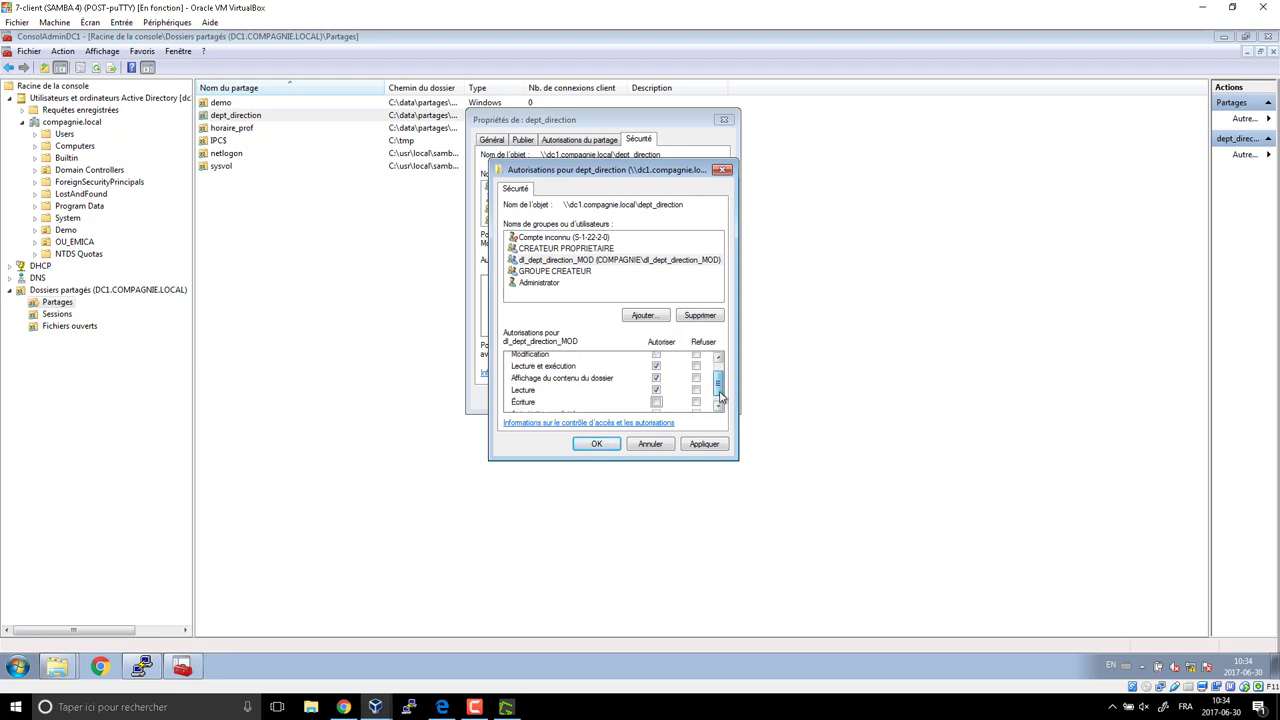
{"action": "left_click", "coordinate": [656, 380]}
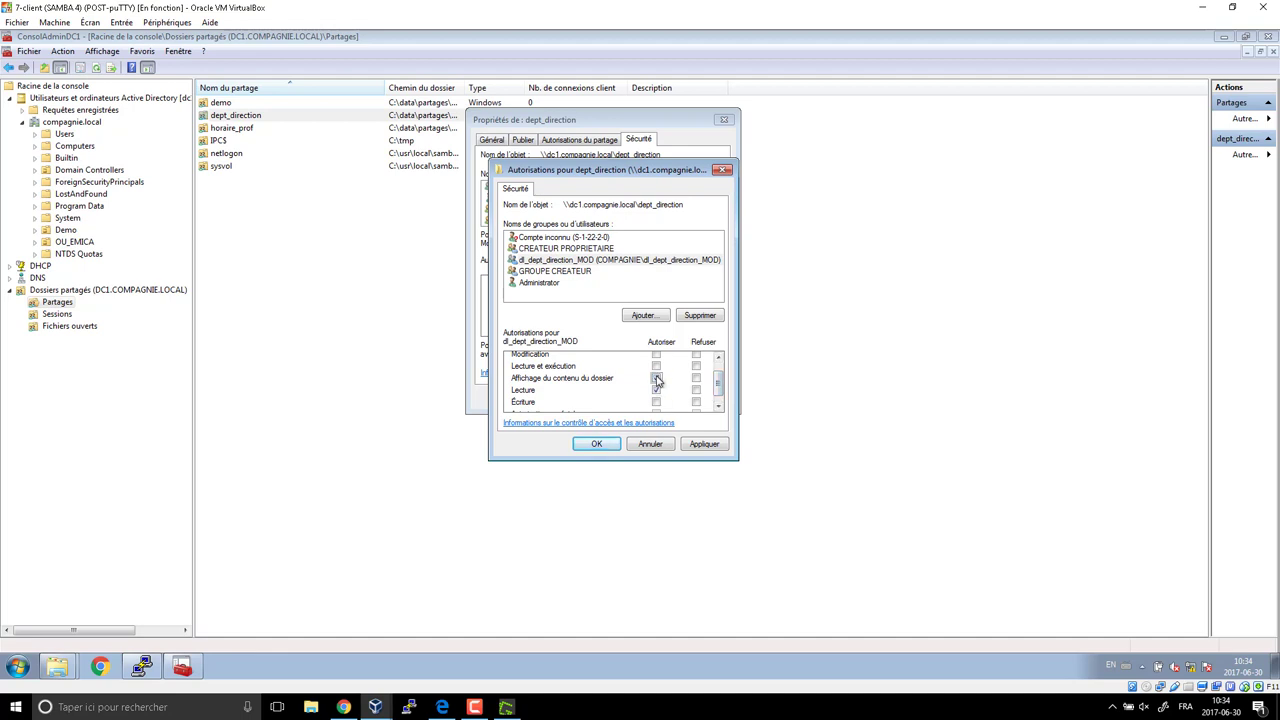
{"action": "left_click", "coordinate": [656, 390]}
{"action": "left_click", "coordinate": [656, 402]}
{"action": "scroll", "coordinate": [659, 403], "scroll_direction": "up", "scroll_amount": 1}
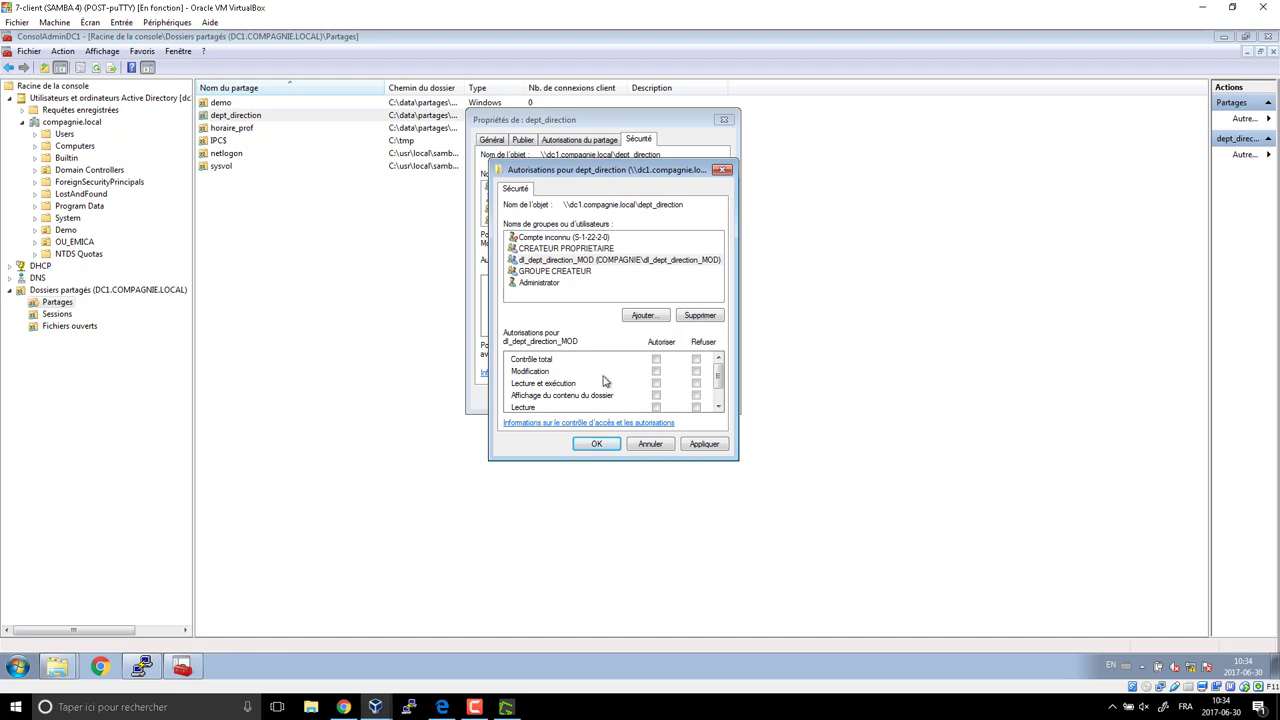
{"action": "left_click", "coordinate": [656, 372]}
Apply the permissions, accept the inherited-permissions warning, and close the properties.
{"action": "left_click", "coordinate": [600, 446]}
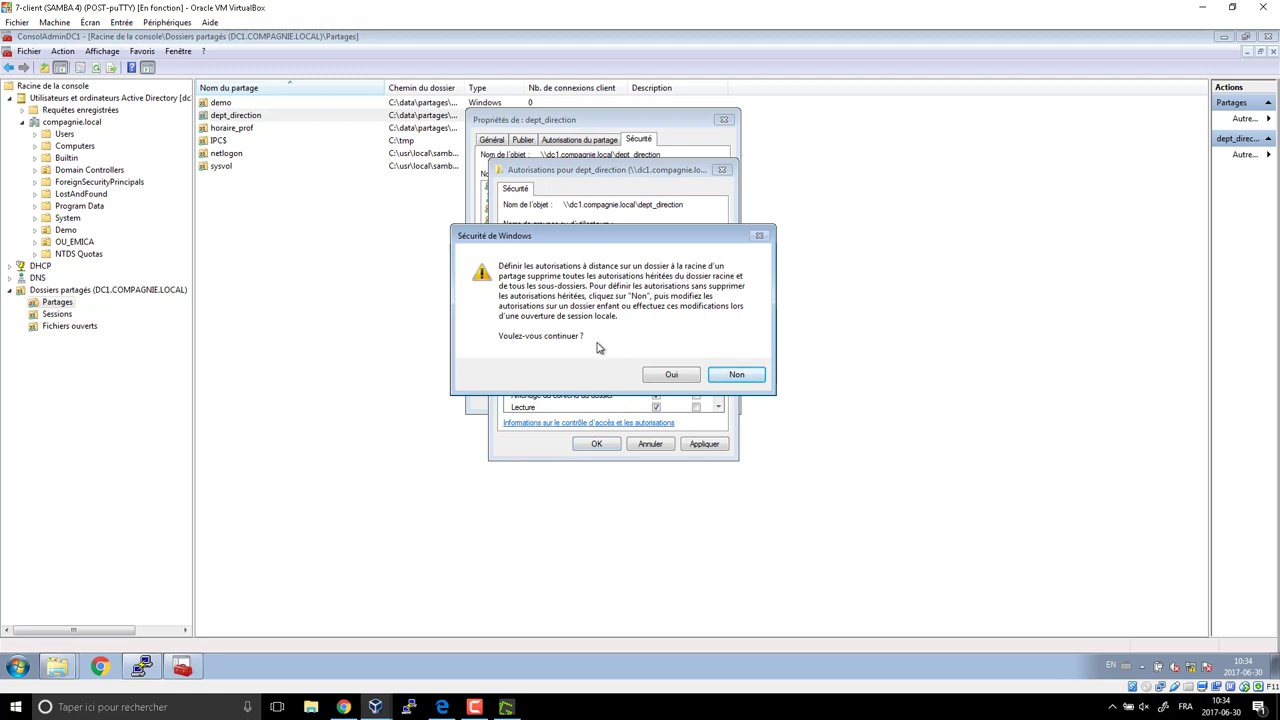
{"action": "left_click", "coordinate": [671, 376]}
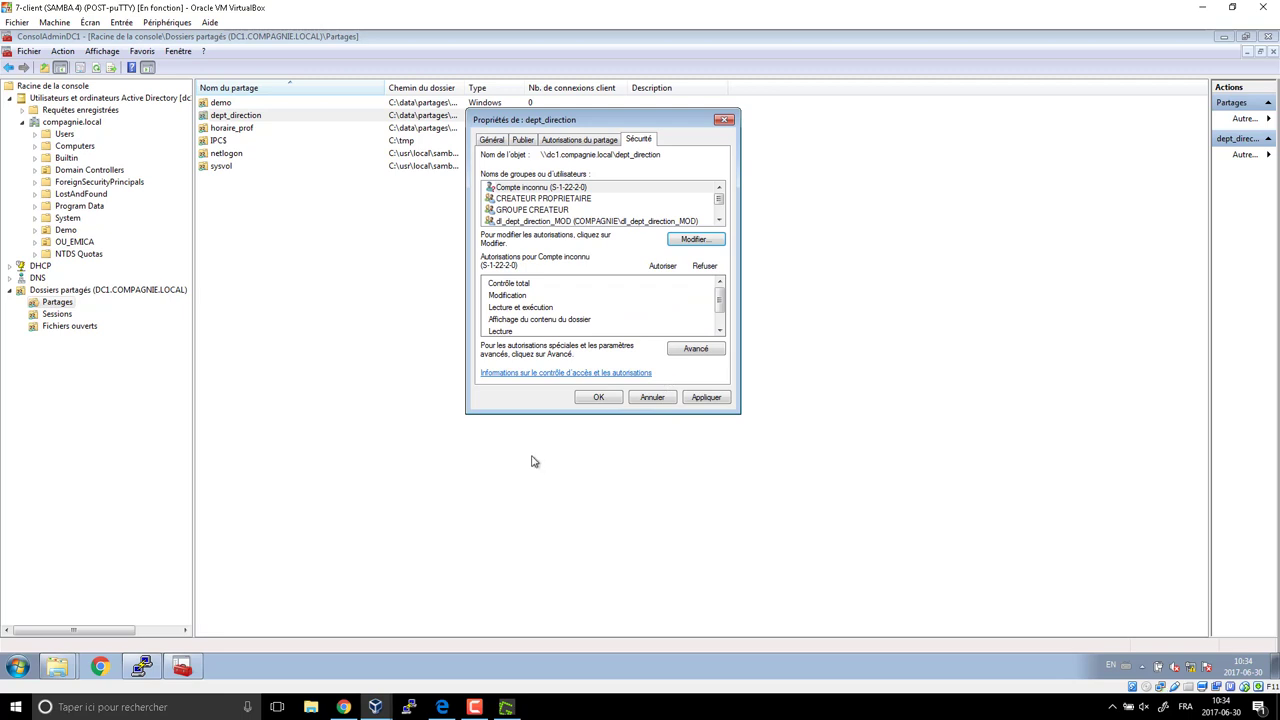
{"action": "left_click", "coordinate": [599, 397]}
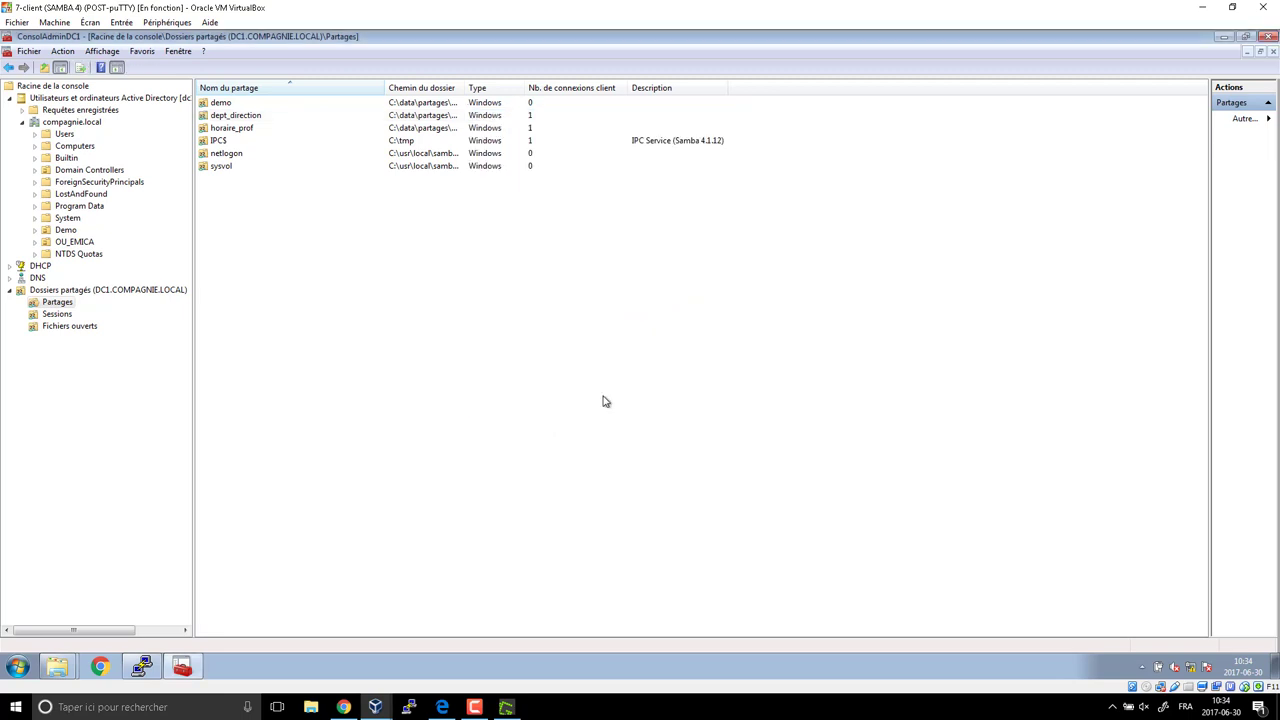
{"action": "left_click", "coordinate": [237, 129]}
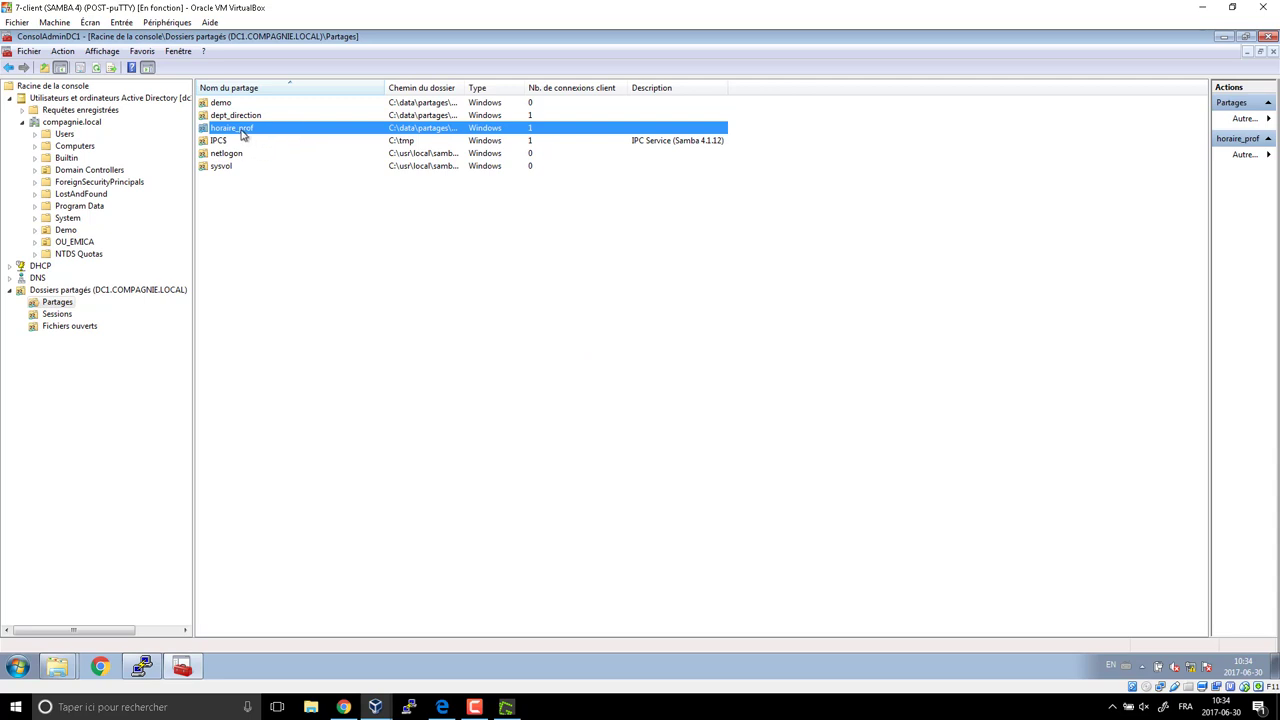
{"action": "left_click", "coordinate": [442, 707]}
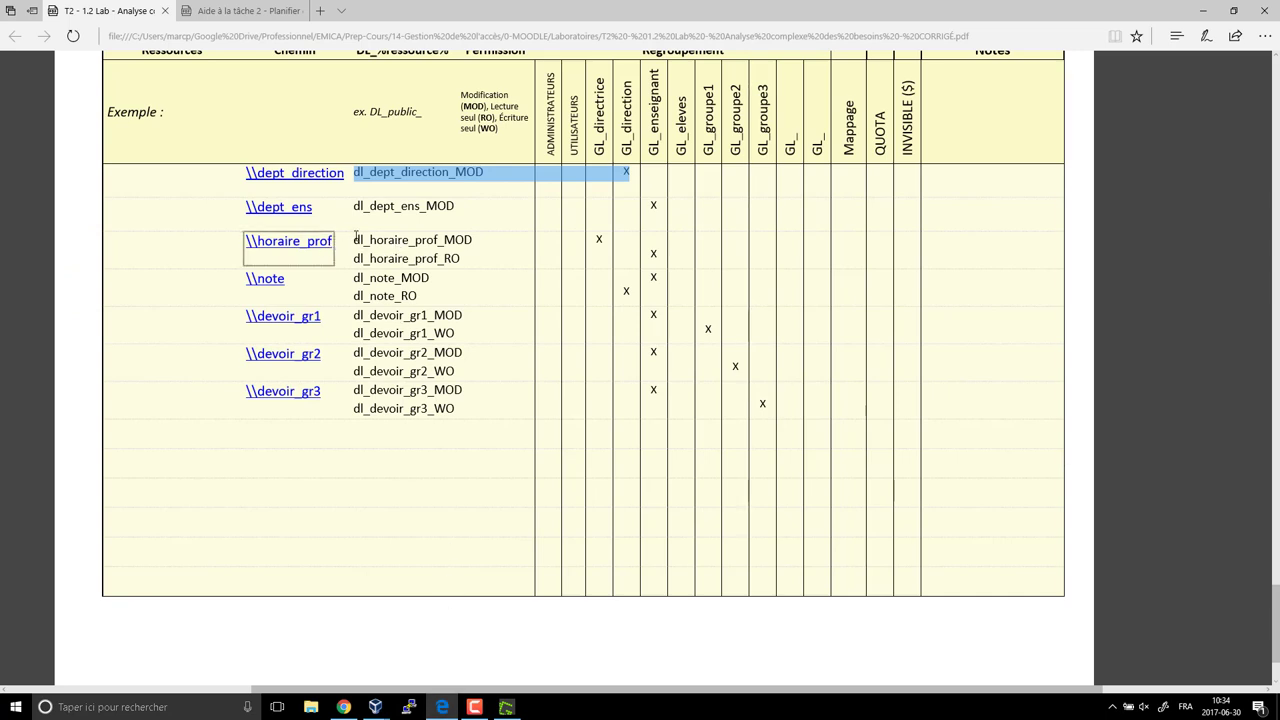
{"action": "left_click_drag", "start_coordinate": [354, 240], "coordinate": [477, 262]}
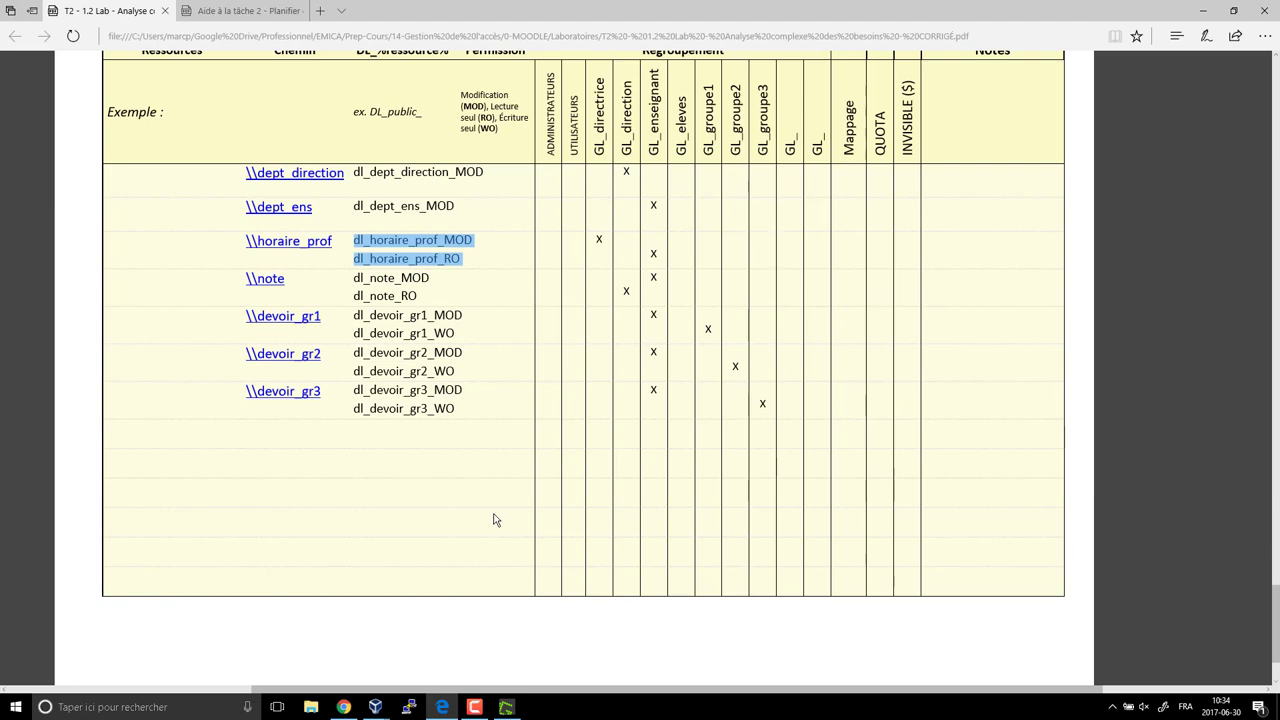
{"action": "left_click", "coordinate": [444, 710]}
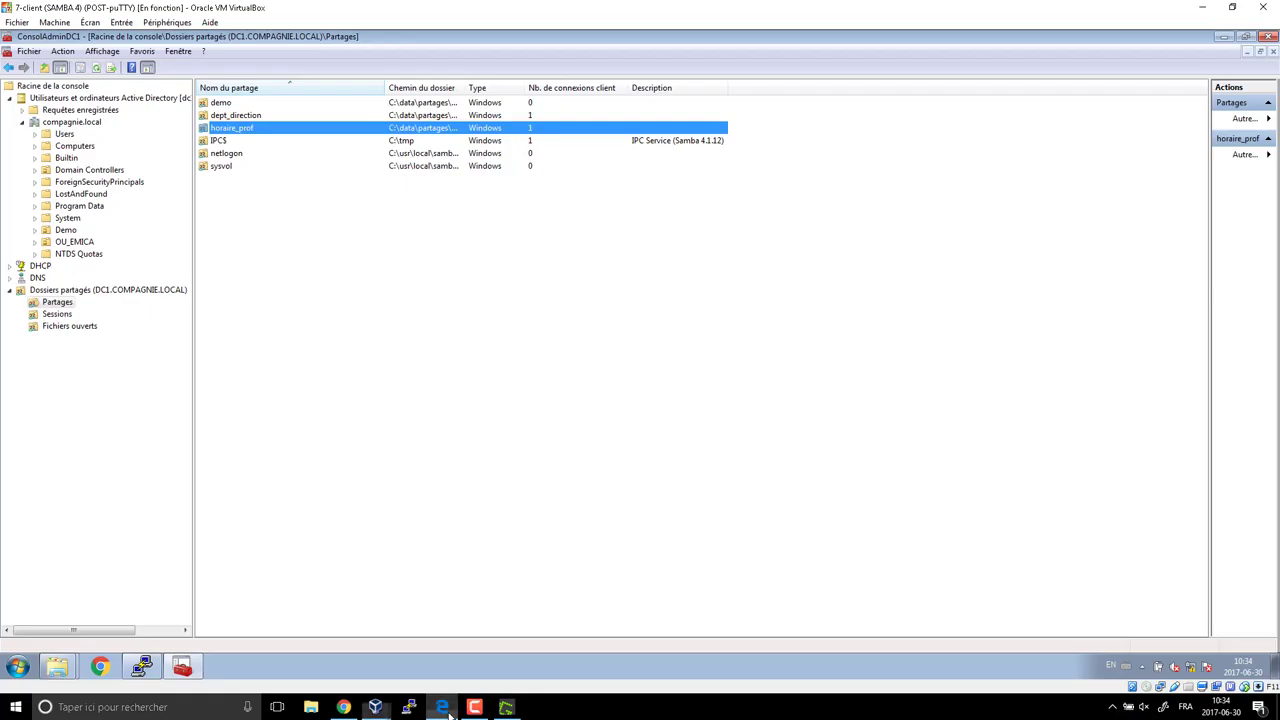
Add Administrators to horaire_prof's share permissions, then show its Sécurité settings.
{"action": "right_click", "coordinate": [240, 134]}
{"action": "left_click", "coordinate": [300, 211]}
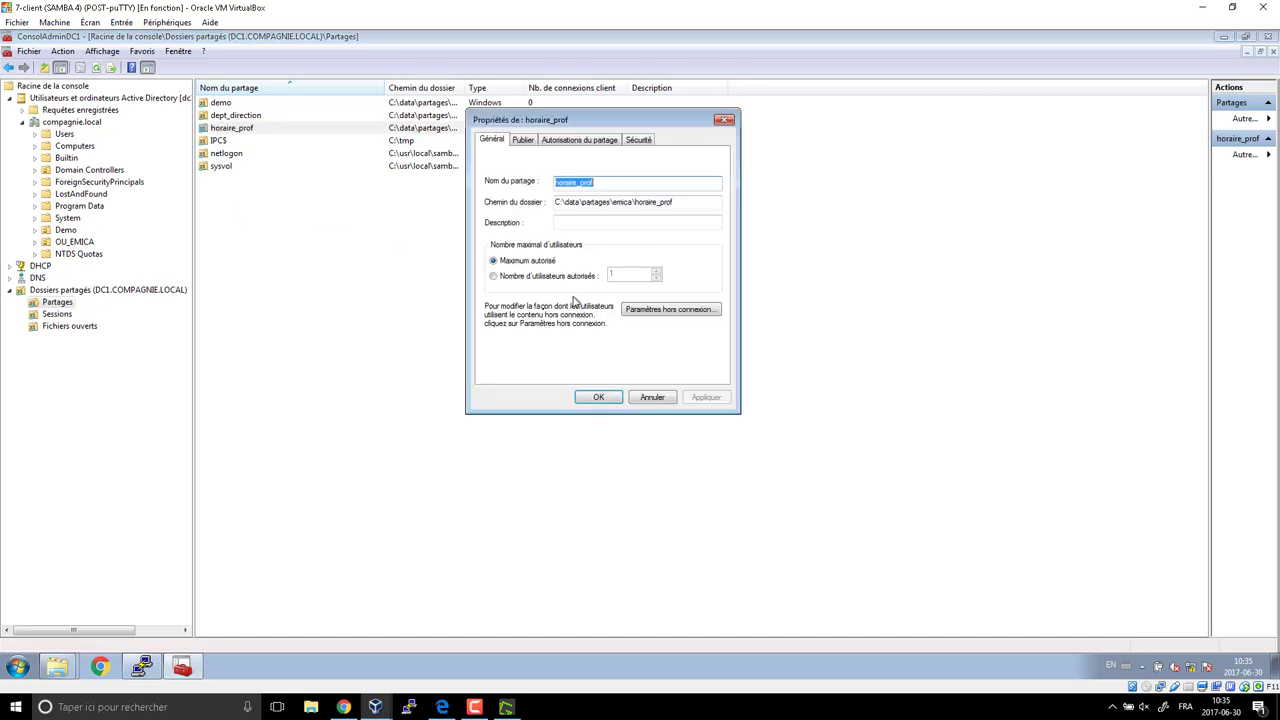
{"action": "left_click", "coordinate": [579, 140]}
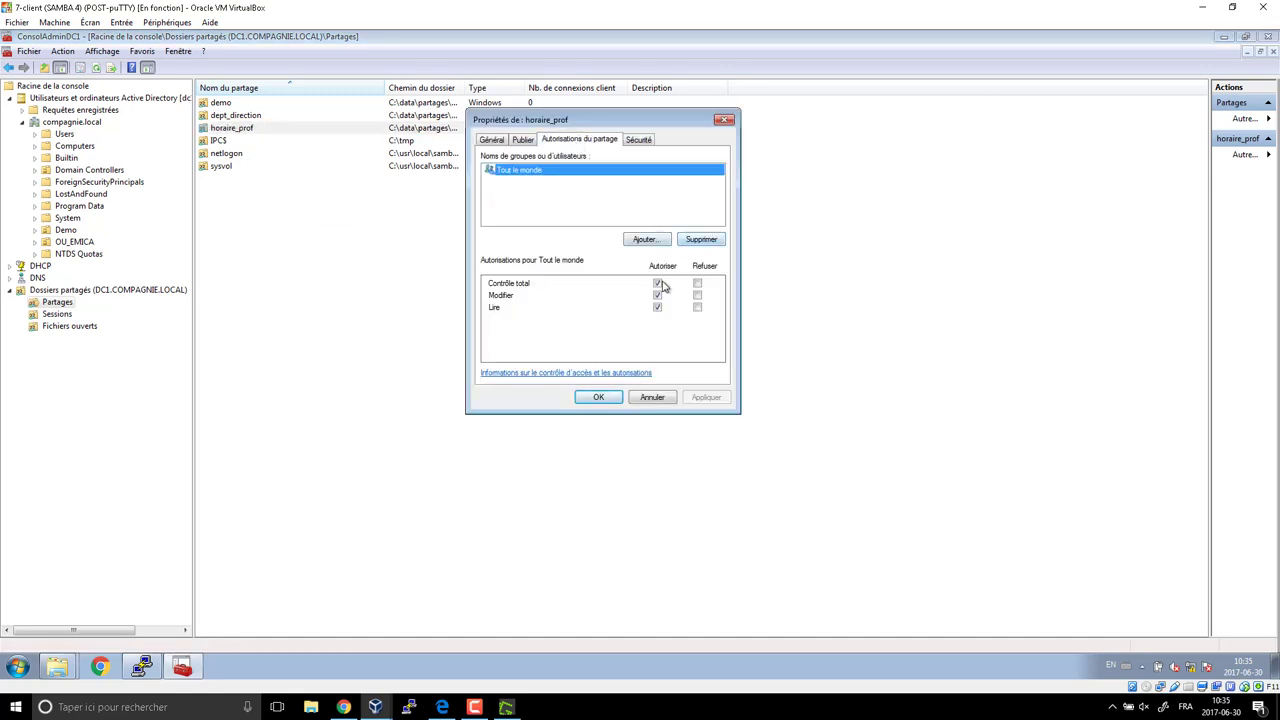
{"action": "left_click", "coordinate": [646, 239]}
{"action": "type", "text": "a"}
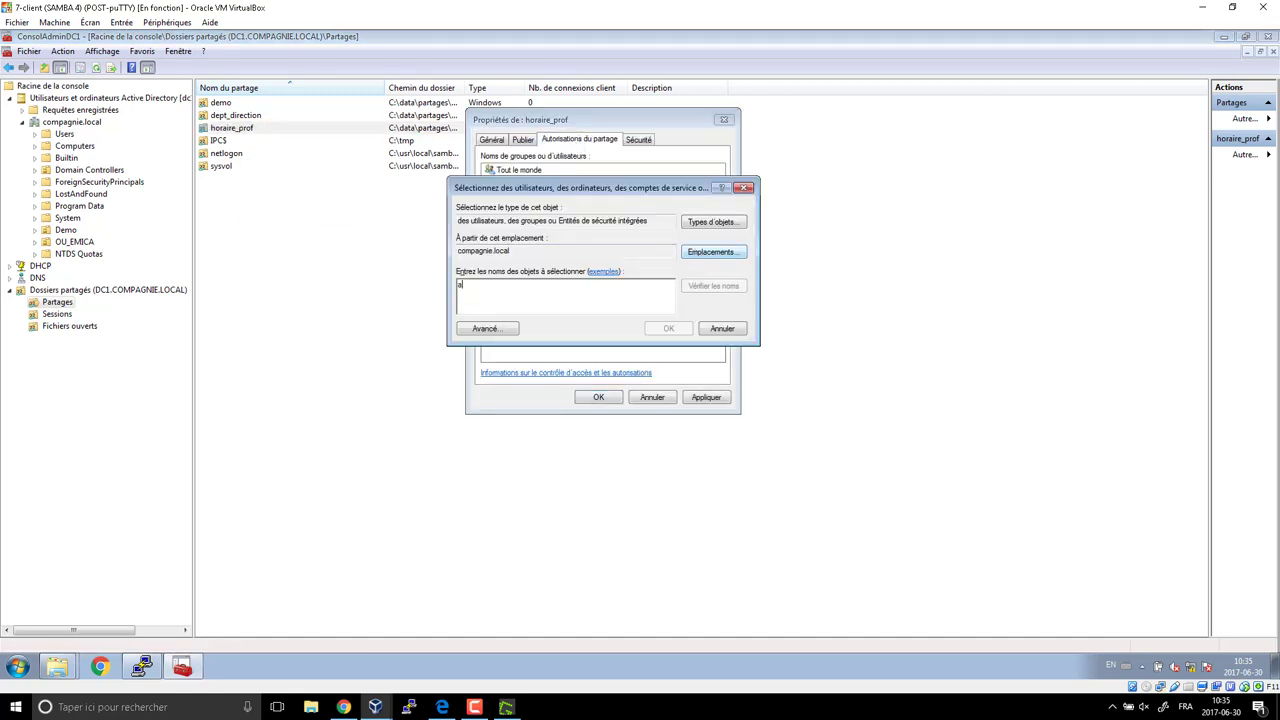
{"action": "type", "text": "dmin"}
{"action": "key", "text": "Return"}
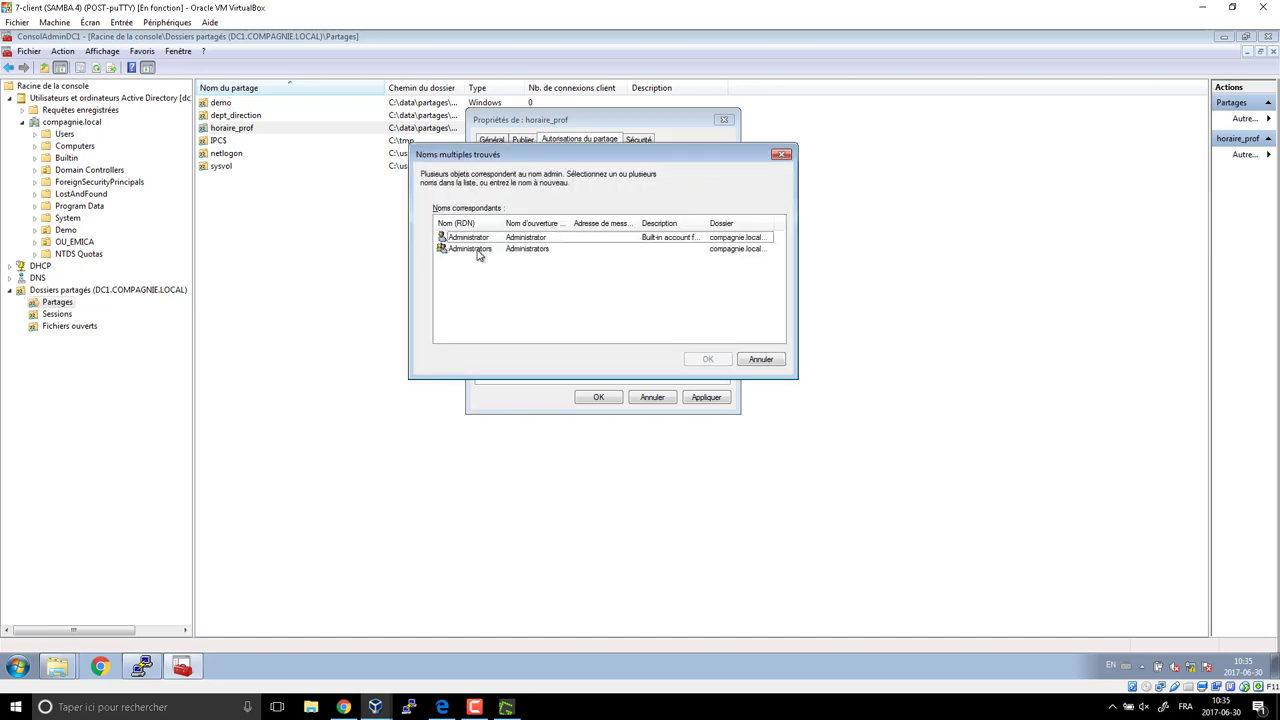
{"action": "left_click", "coordinate": [478, 249]}
{"action": "left_click", "coordinate": [707, 359]}
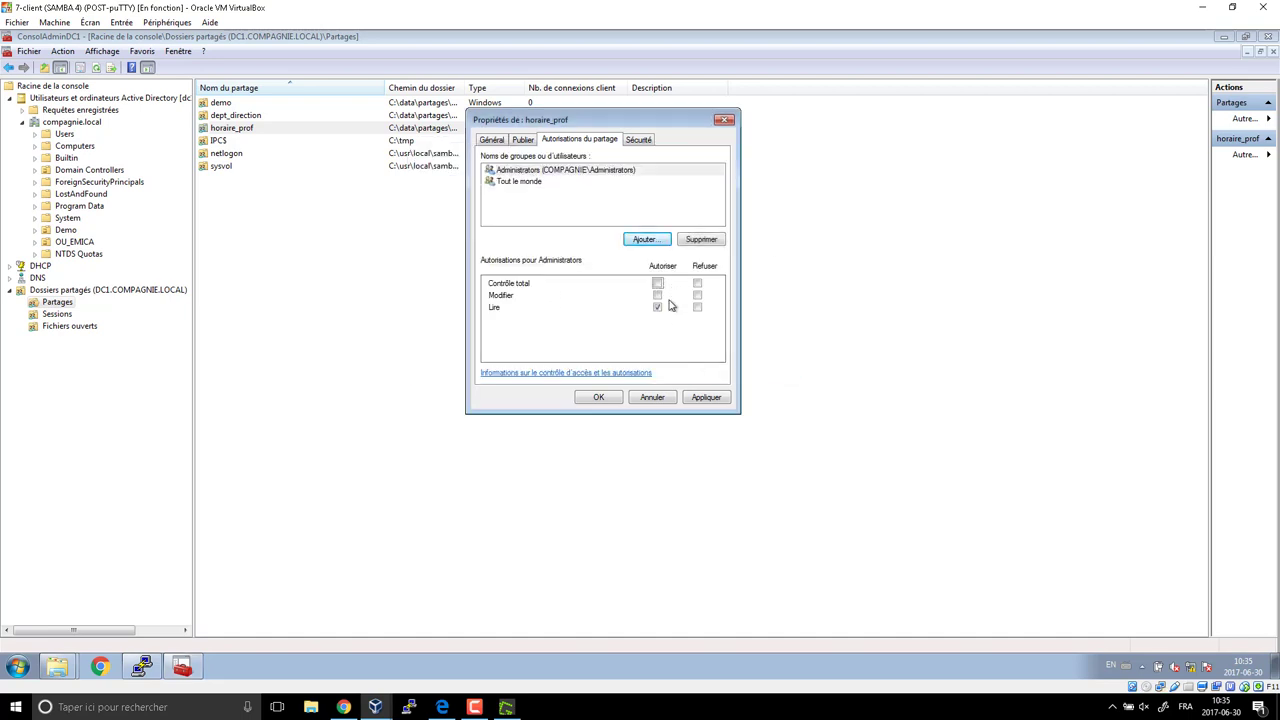
{"action": "left_click", "coordinate": [638, 140]}
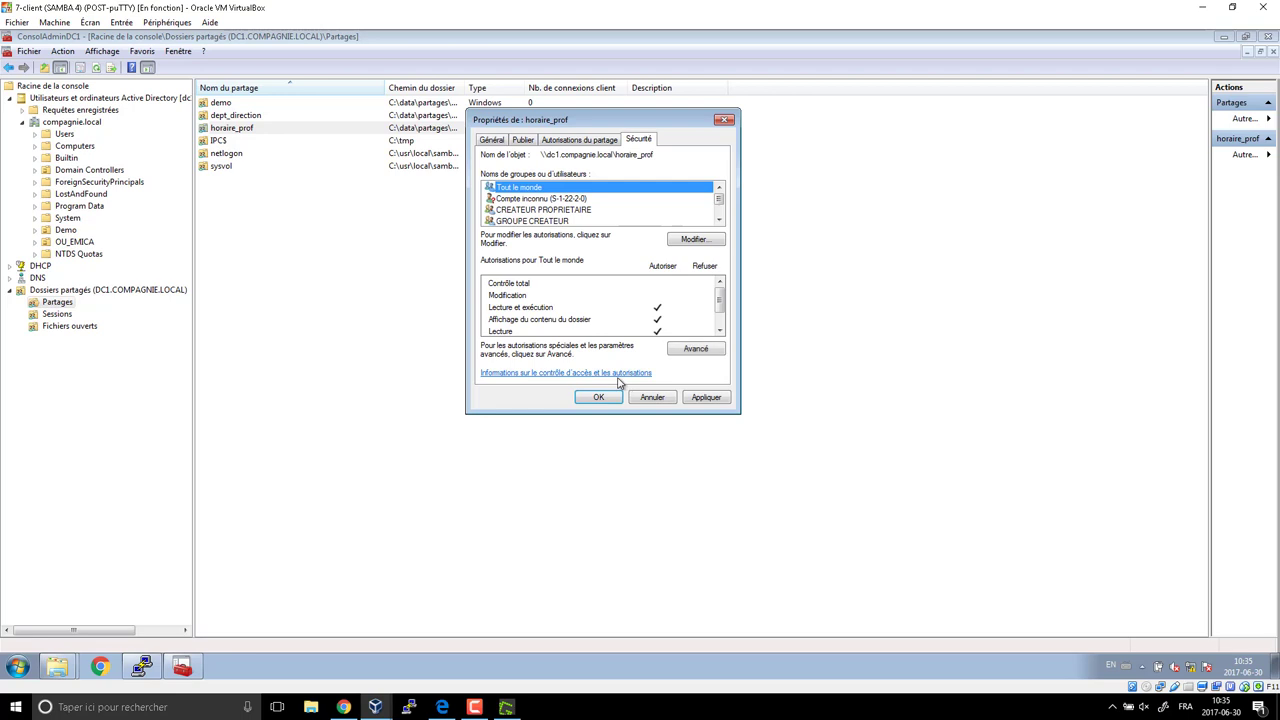
Remove Tout le monde and add dl_horaire_prof_MOD and dl_horaire_prof_RO to horaire_prof's folder permissions.
{"action": "left_click", "coordinate": [695, 240]}
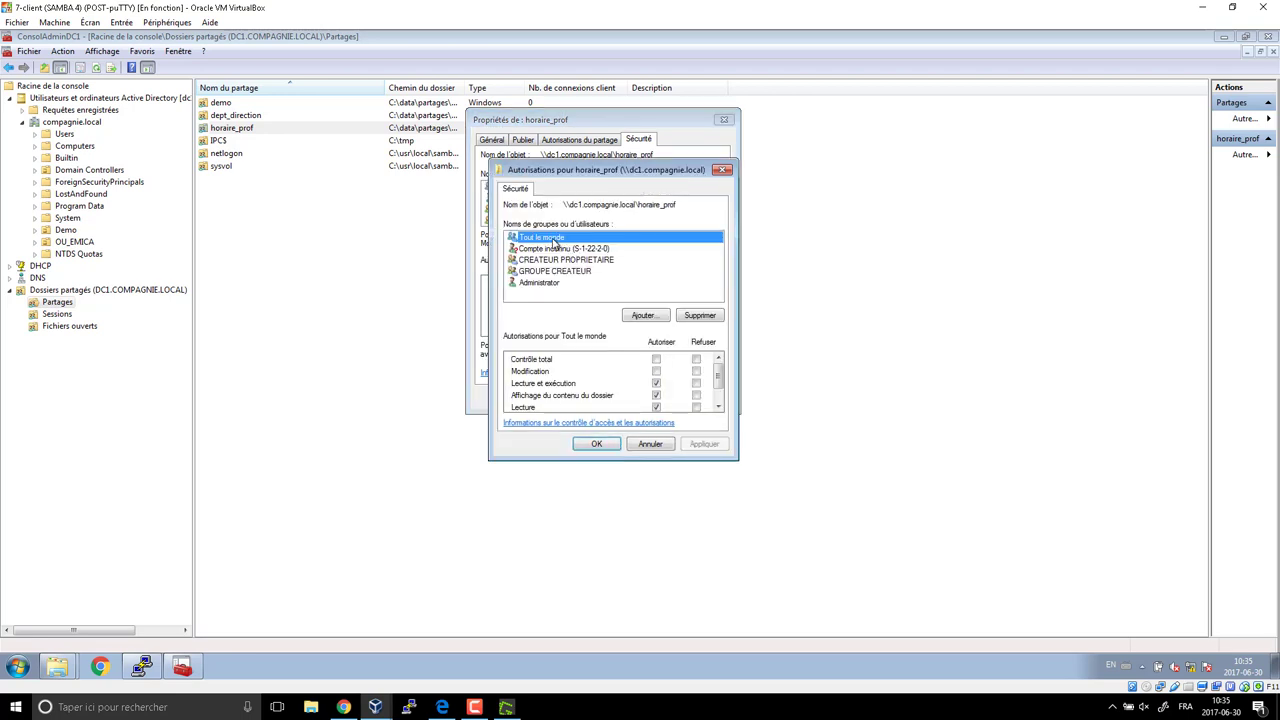
{"action": "left_click", "coordinate": [697, 316]}
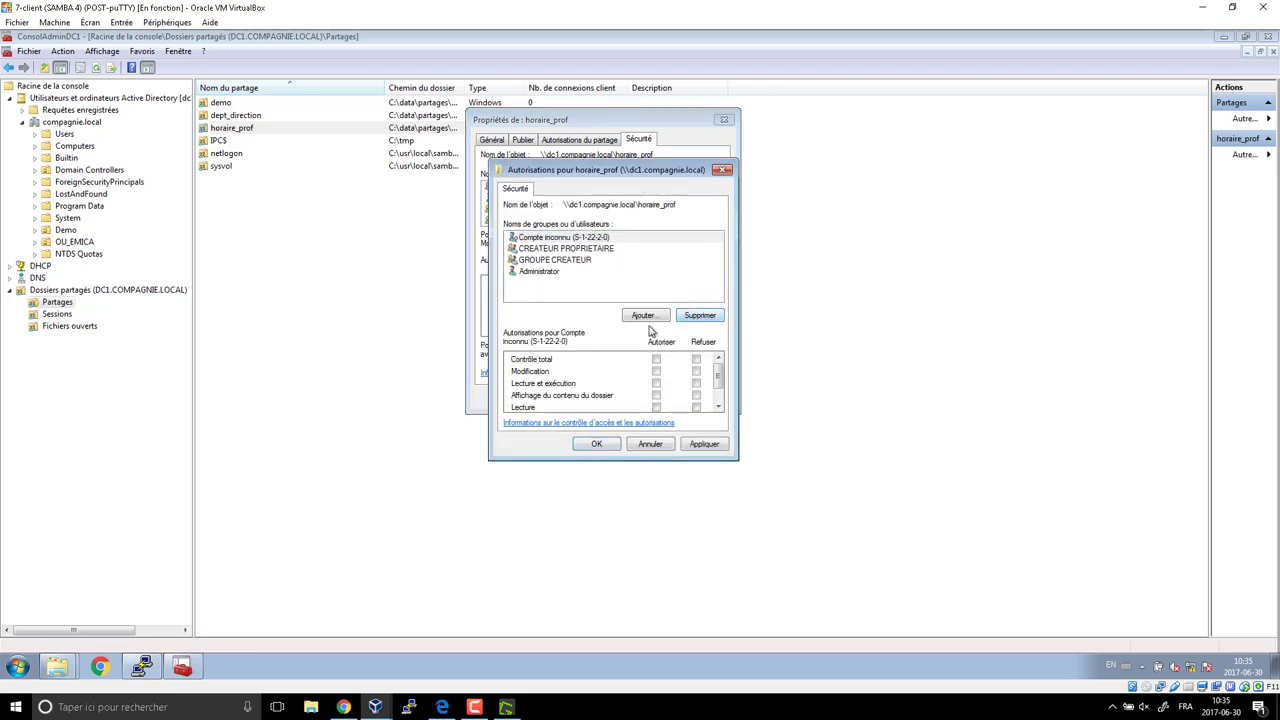
{"action": "left_click", "coordinate": [648, 317]}
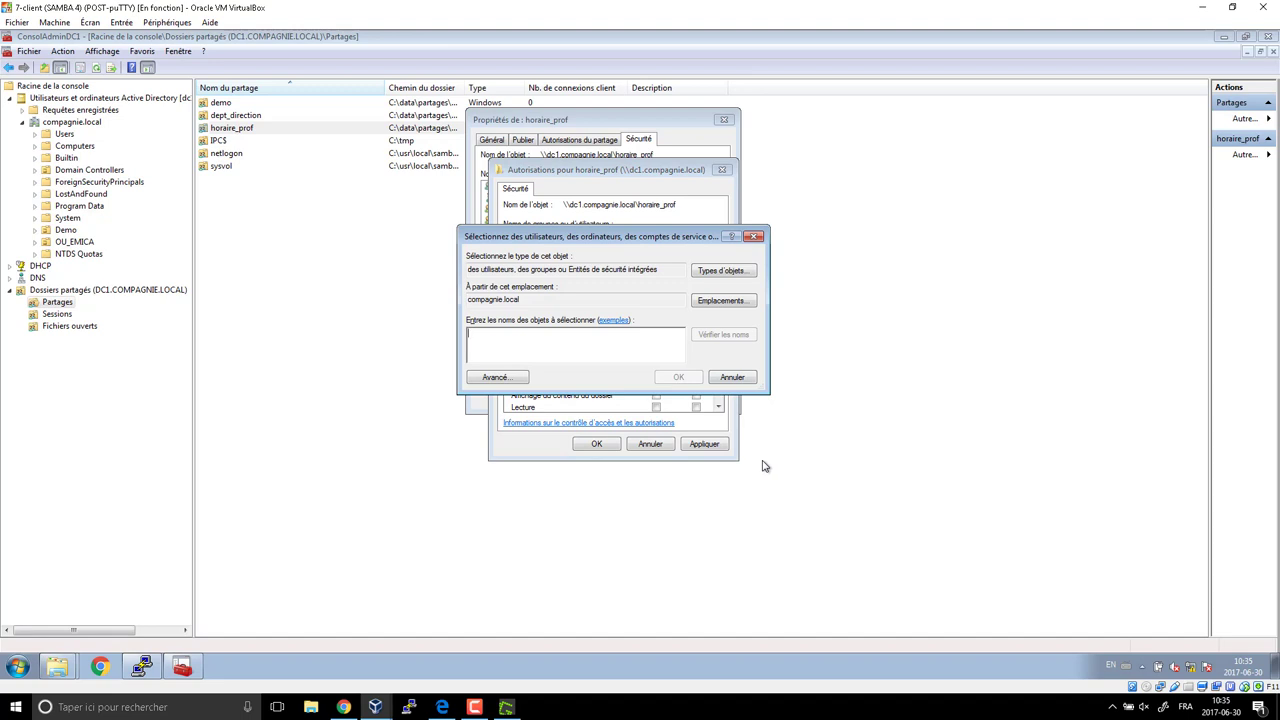
{"action": "type", "text": "dl_hor"}
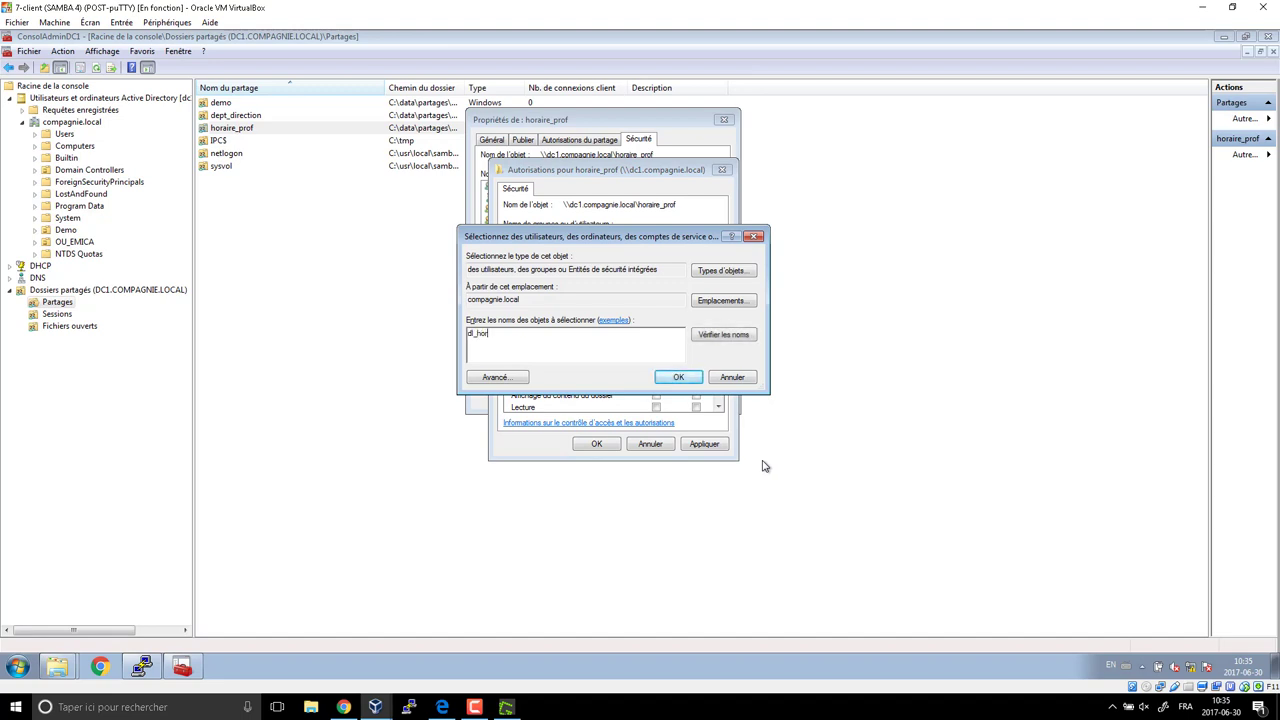
{"action": "key", "text": "Return"}
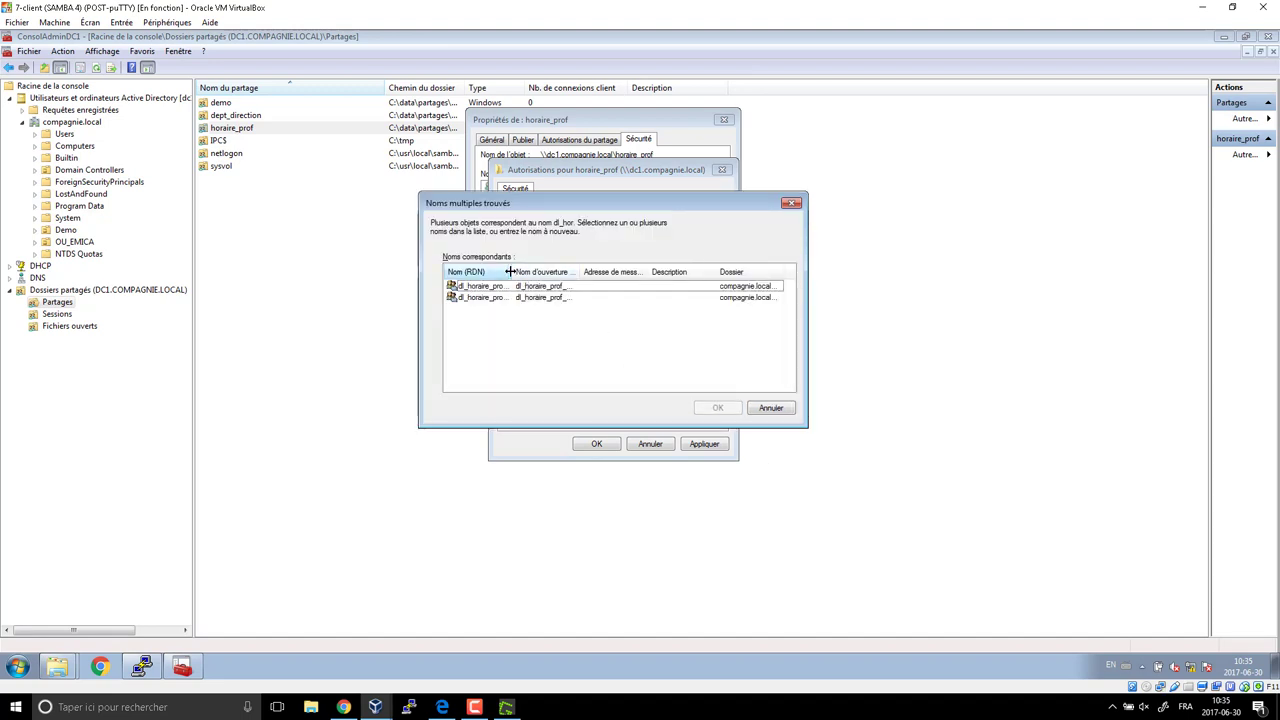
{"action": "left_click_drag", "start_coordinate": [509, 271], "coordinate": [636, 275]}
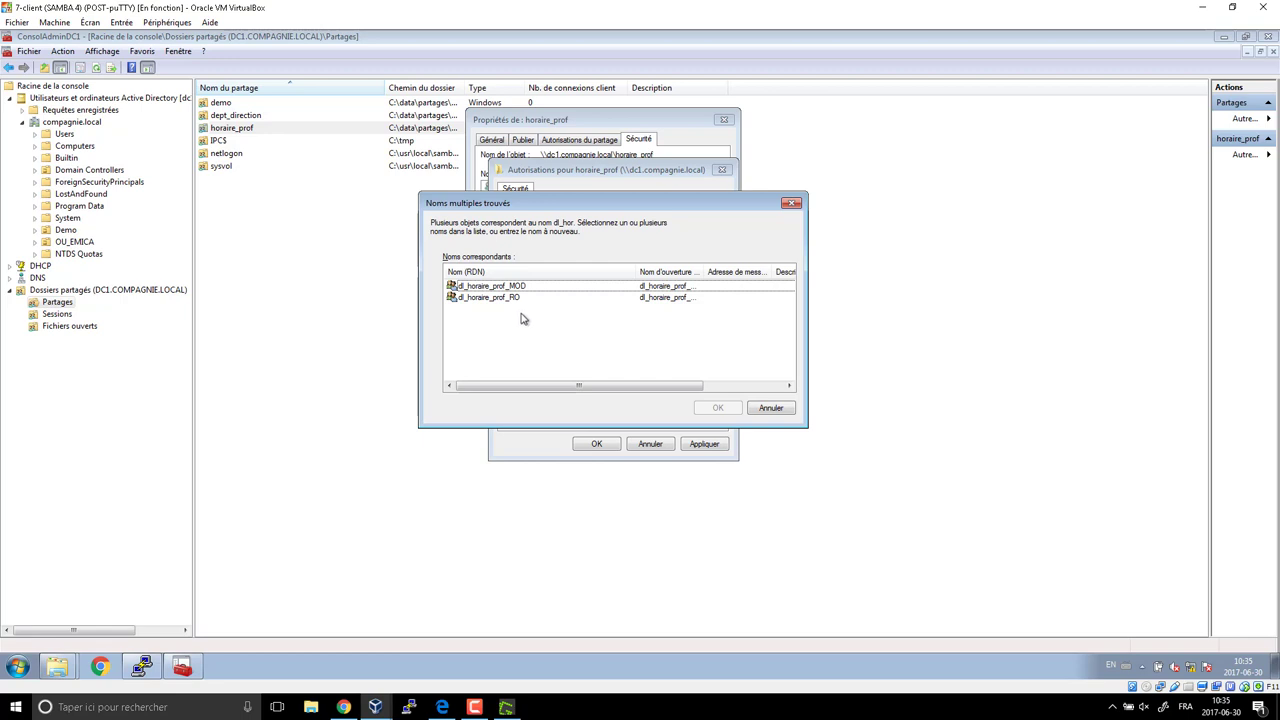
{"action": "left_click", "coordinate": [508, 288]}
{"action": "left_click", "coordinate": [507, 298], "text": "shift"}
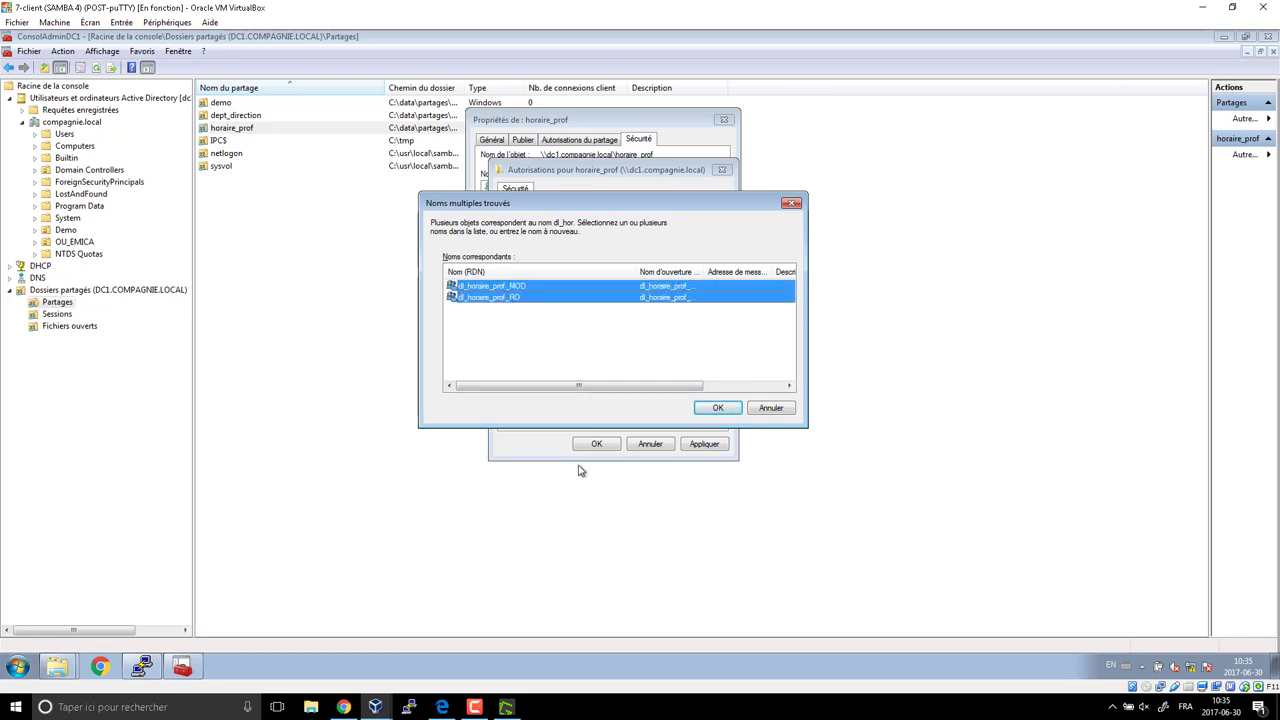
{"action": "left_click", "coordinate": [710, 409]}
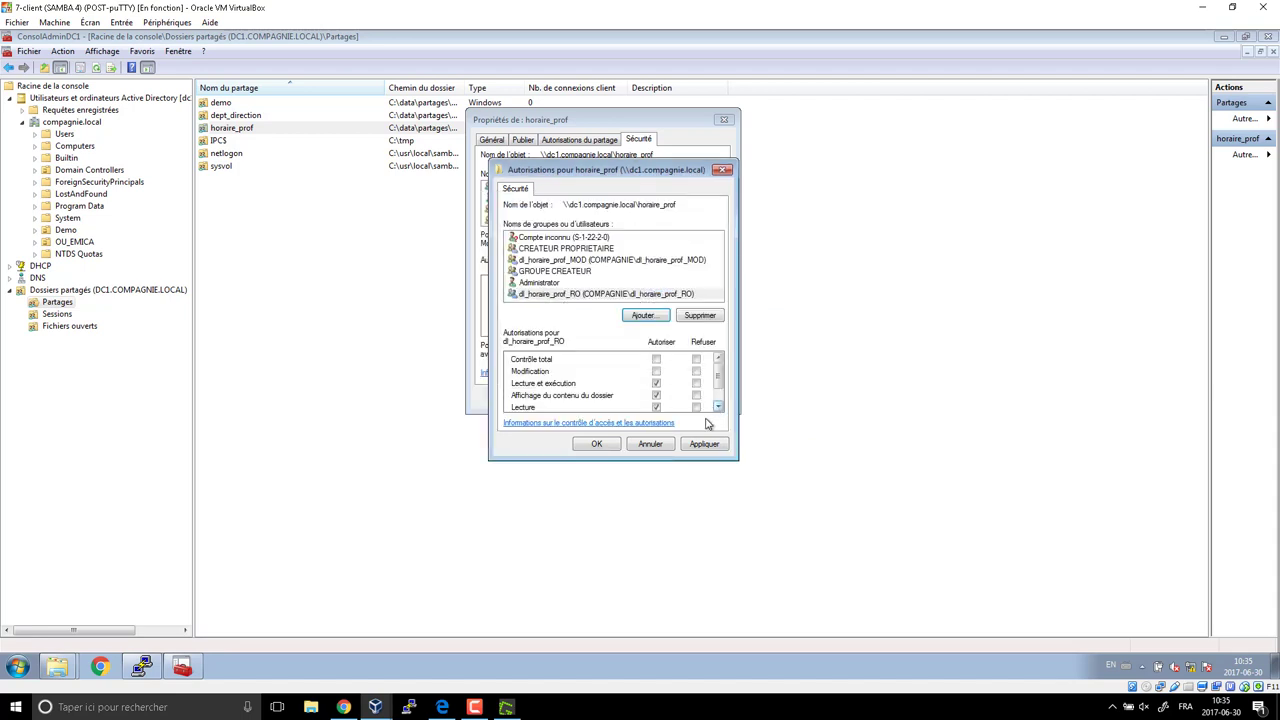
Allow Modification for dl_horaire_prof_MOD and folder content listing for dl_horaire_prof_RO.
{"action": "left_click", "coordinate": [570, 298]}
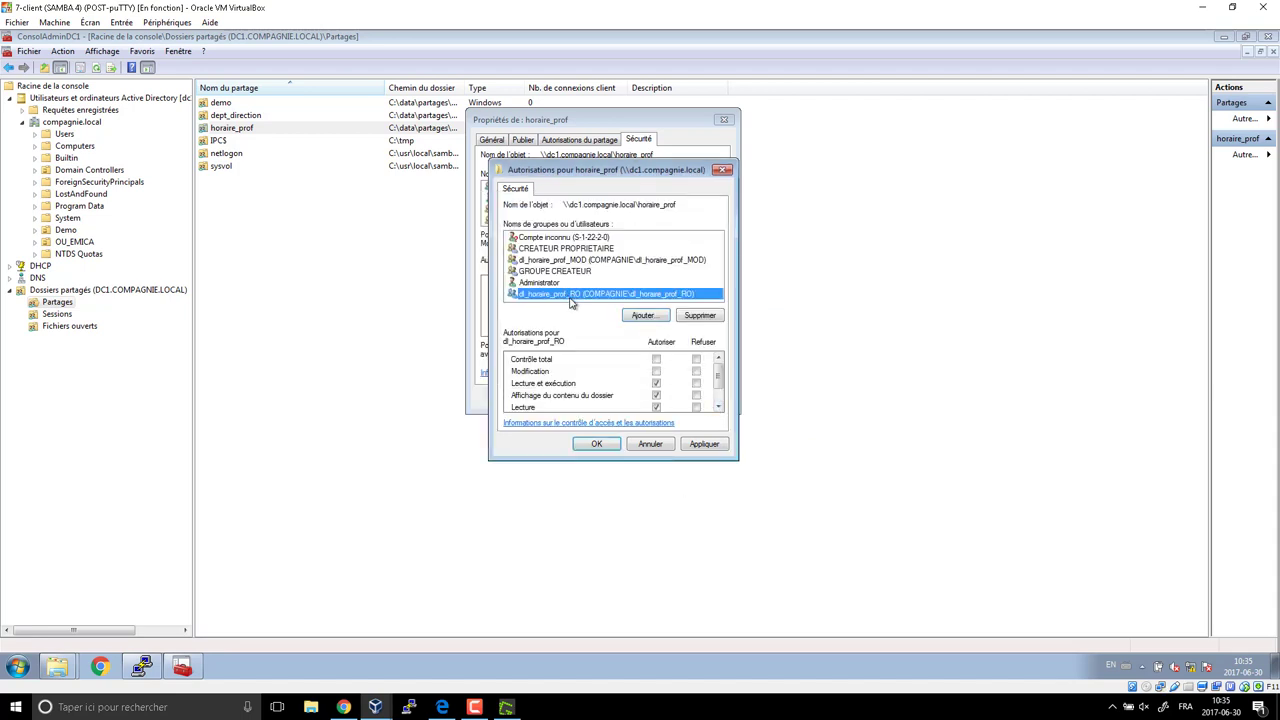
{"action": "left_click", "coordinate": [590, 262]}
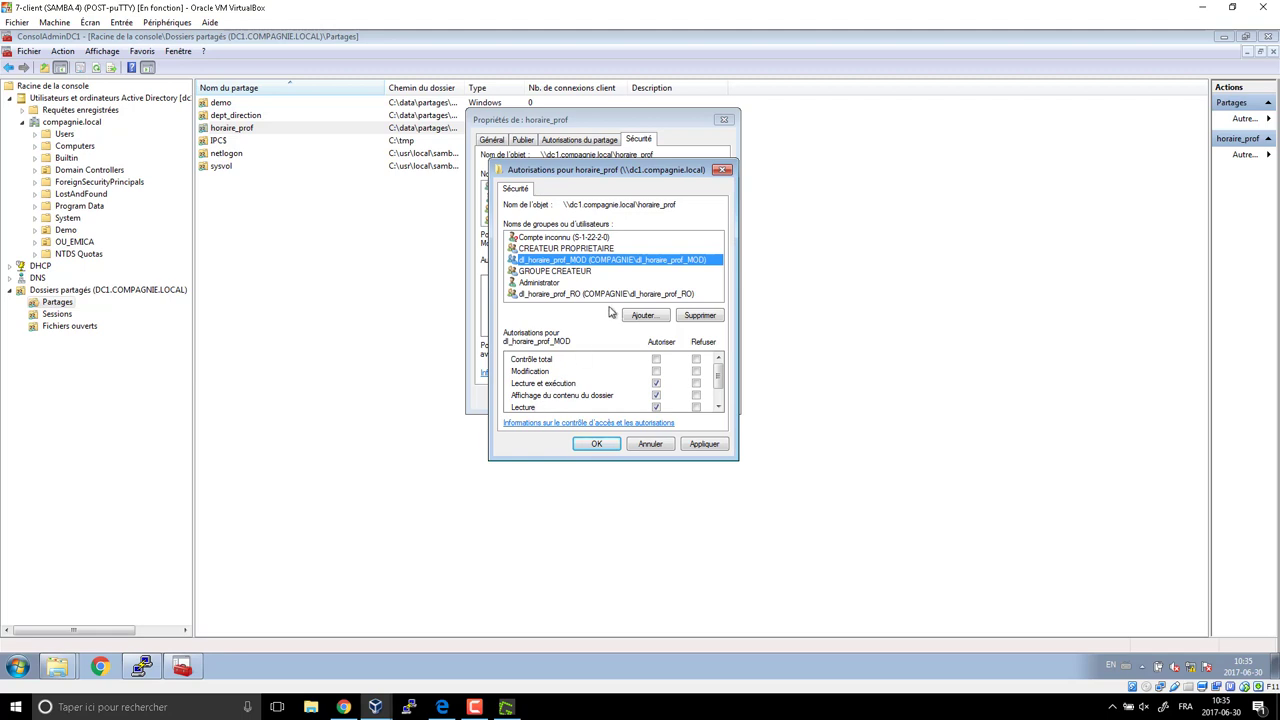
{"action": "left_click", "coordinate": [656, 371]}
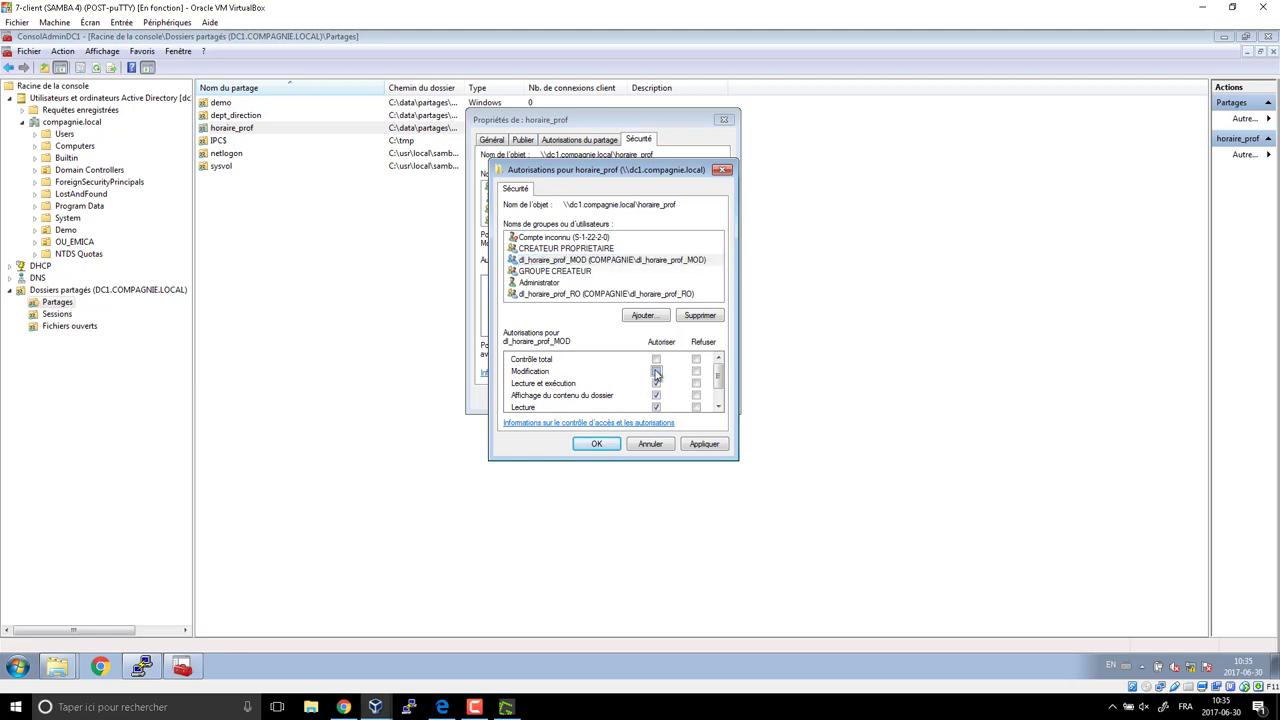
{"action": "left_click", "coordinate": [574, 296]}
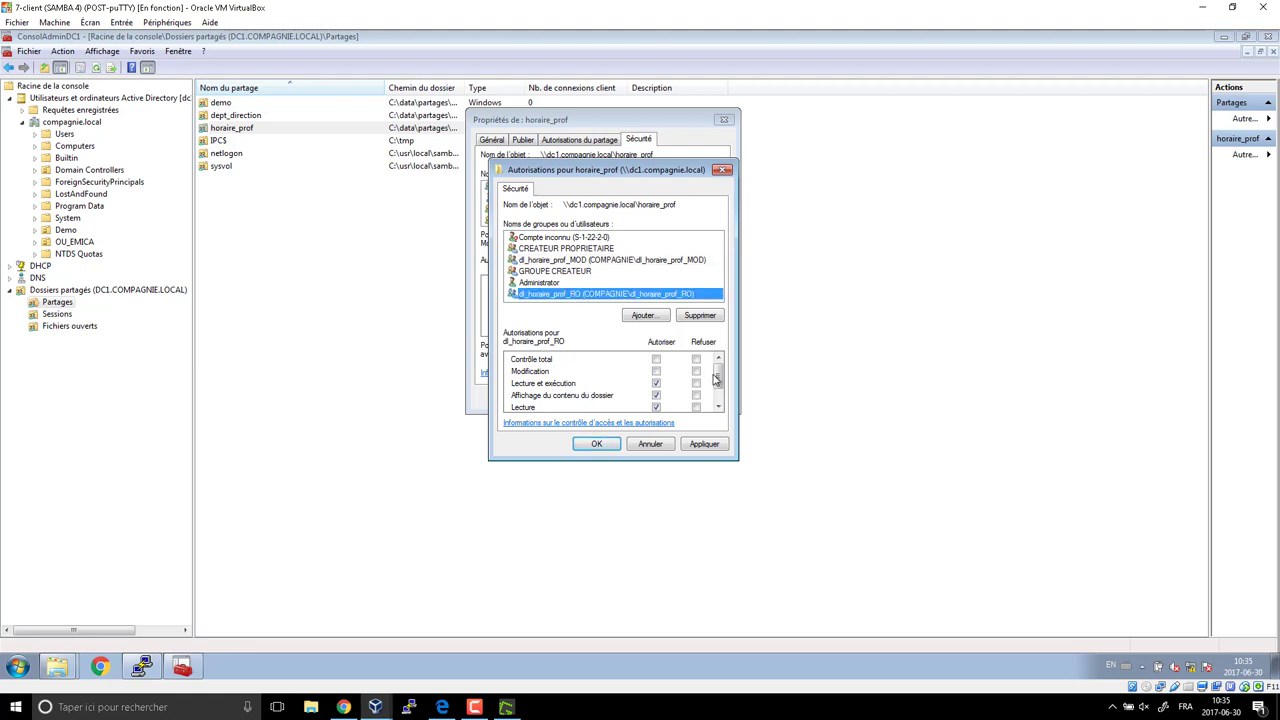
{"action": "scroll", "coordinate": [716, 380], "scroll_direction": "down", "scroll_amount": 1}
{"action": "left_click", "coordinate": [656, 376]}
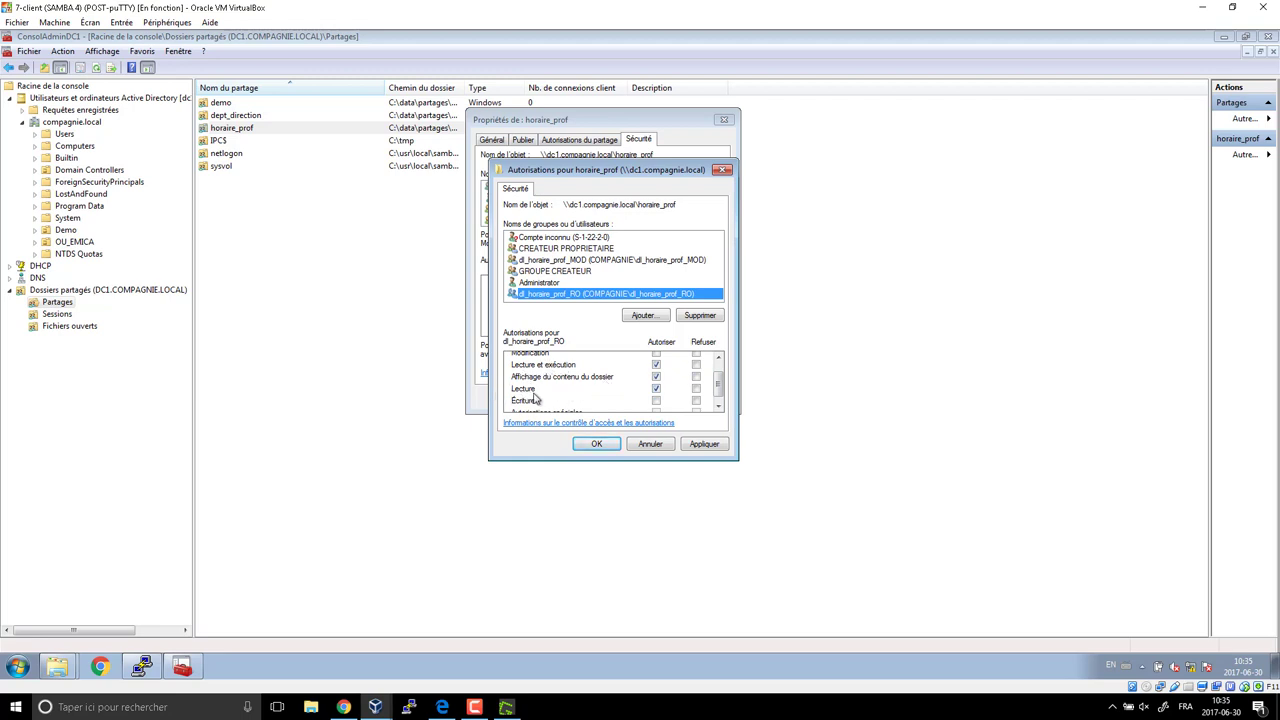
Apply the permissions, confirm the security warning, and close horaire_prof's properties.
{"action": "left_click", "coordinate": [598, 446]}
{"action": "left_click", "coordinate": [675, 376]}
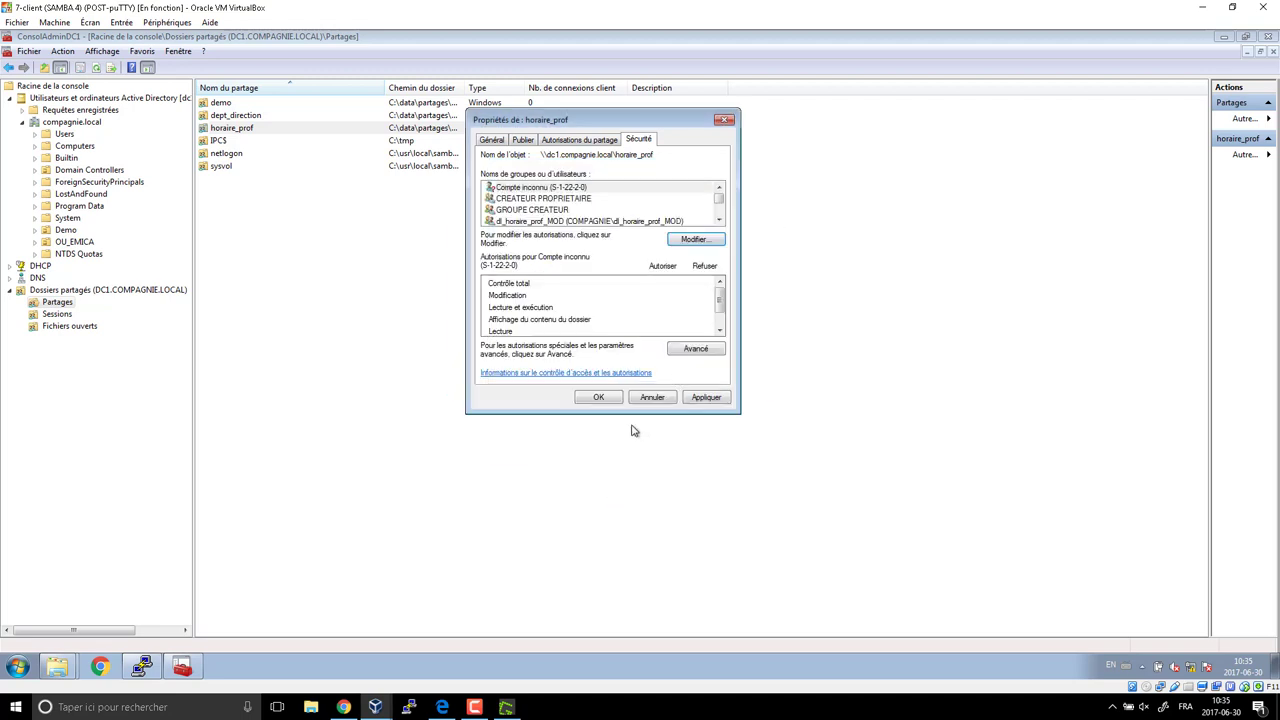
{"action": "left_click", "coordinate": [598, 397]}
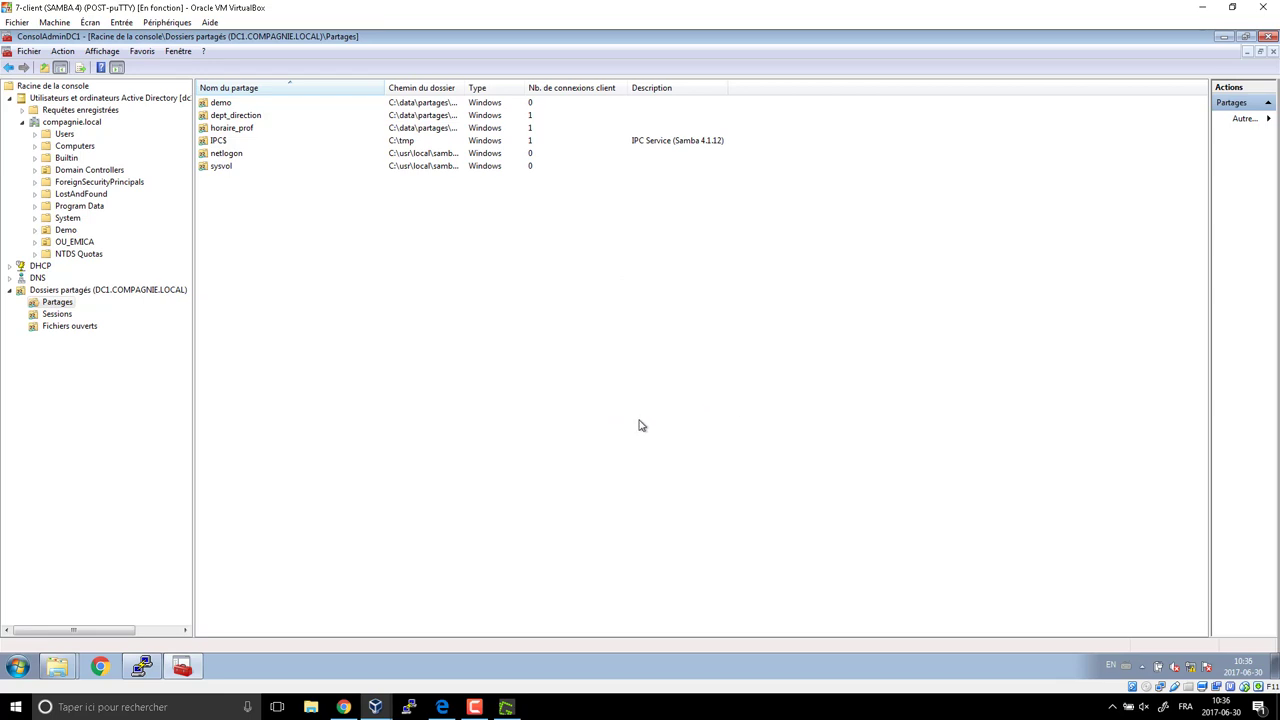
In the planning PDF's share table, highlight direction_MOD in dl_dept_direction_MOD and the GL_direction column.
{"action": "left_click", "coordinate": [440, 706]}
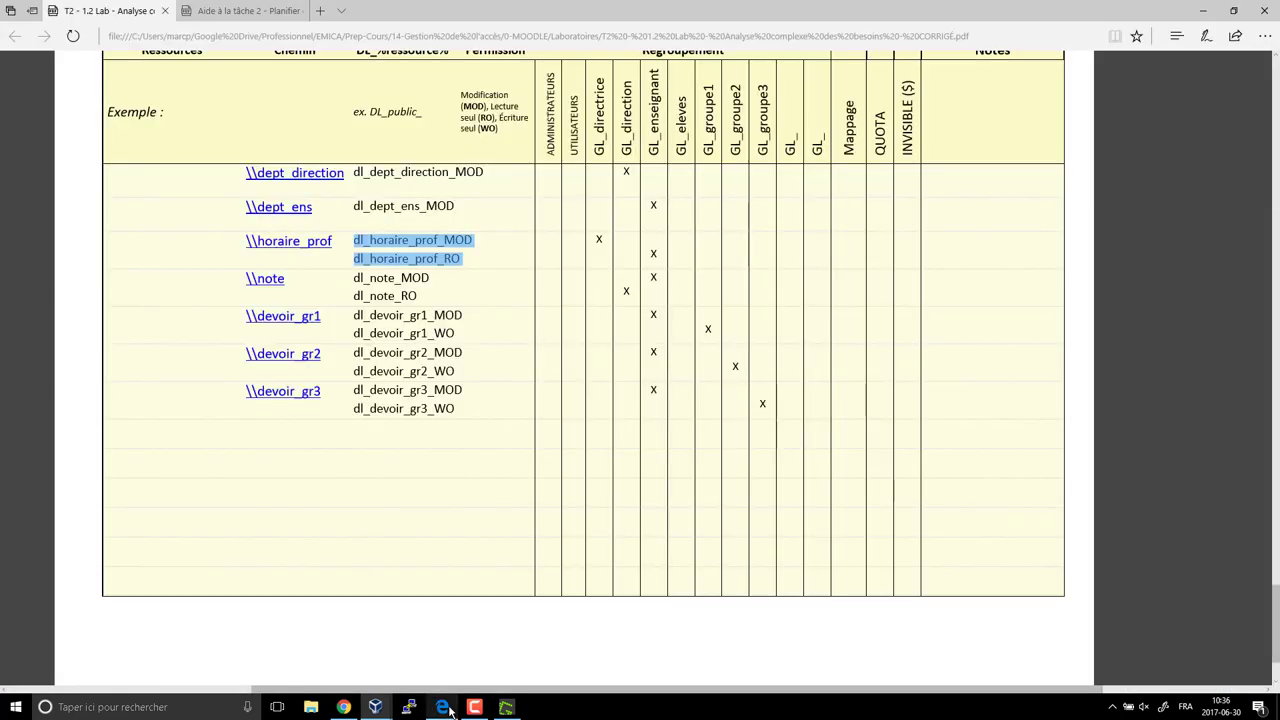
{"action": "left_click", "coordinate": [592, 234]}
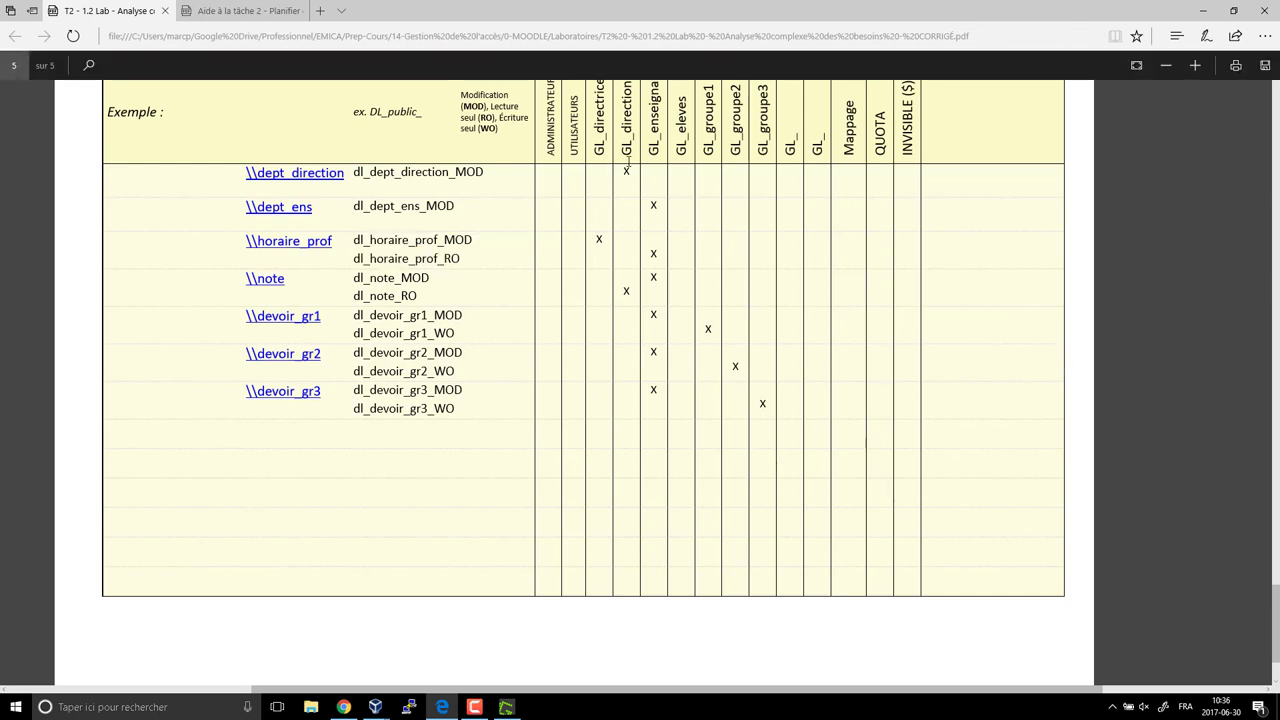
{"action": "scroll", "coordinate": [625, 232], "scroll_direction": "up", "scroll_amount": 2}
{"action": "left_click_drag", "start_coordinate": [628, 176], "coordinate": [632, 243]}
{"action": "left_click_drag", "start_coordinate": [485, 268], "coordinate": [379, 271]}
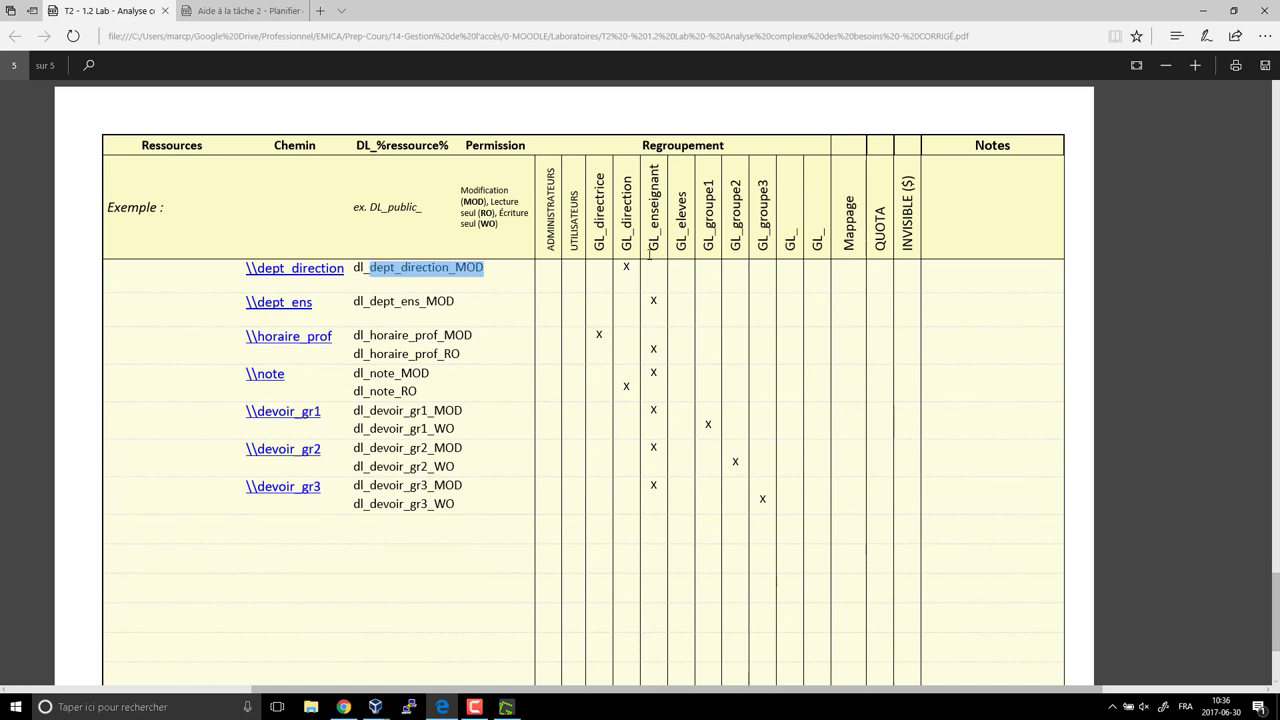
{"action": "left_click_drag", "start_coordinate": [626, 250], "coordinate": [627, 170]}
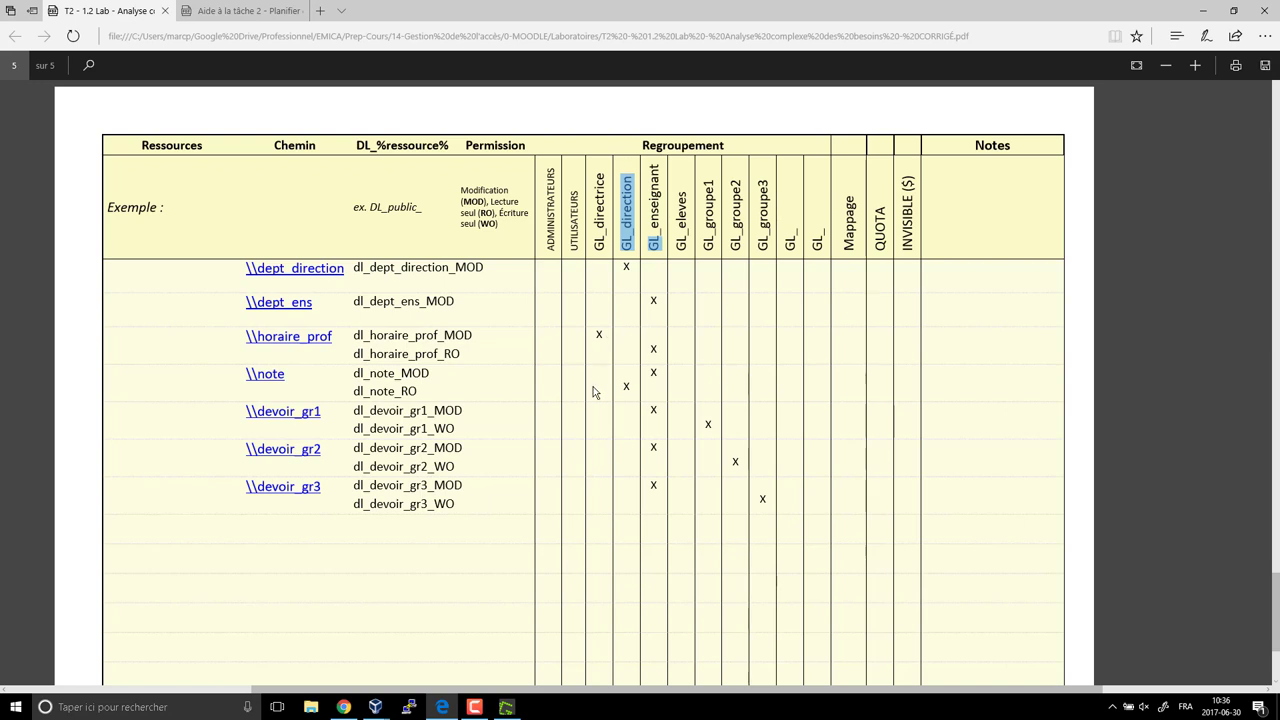
Highlight the gl_direction row and its members in the group table, then return to the Windows 7 VM.
{"action": "scroll", "coordinate": [592, 381], "scroll_direction": "down", "scroll_amount": 10}
{"action": "scroll", "coordinate": [592, 381], "scroll_direction": "up", "scroll_amount": 15}
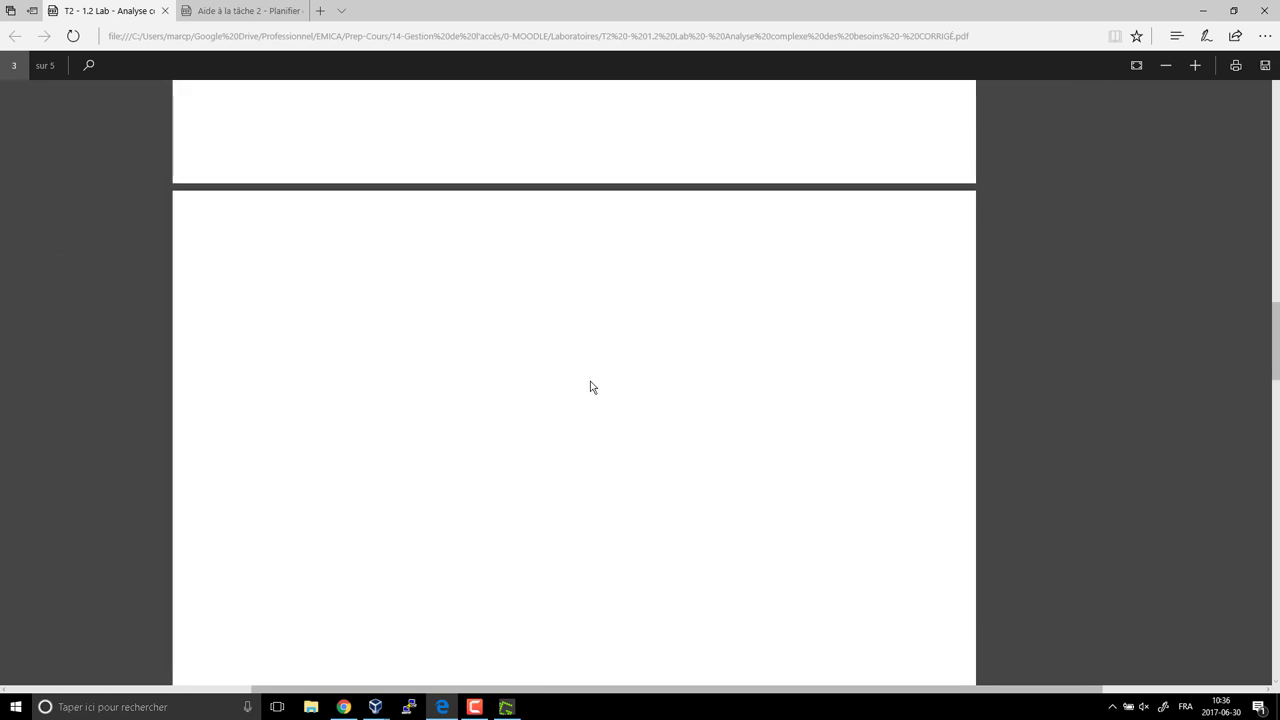
{"action": "scroll", "coordinate": [580, 381], "scroll_direction": "up", "scroll_amount": 5}
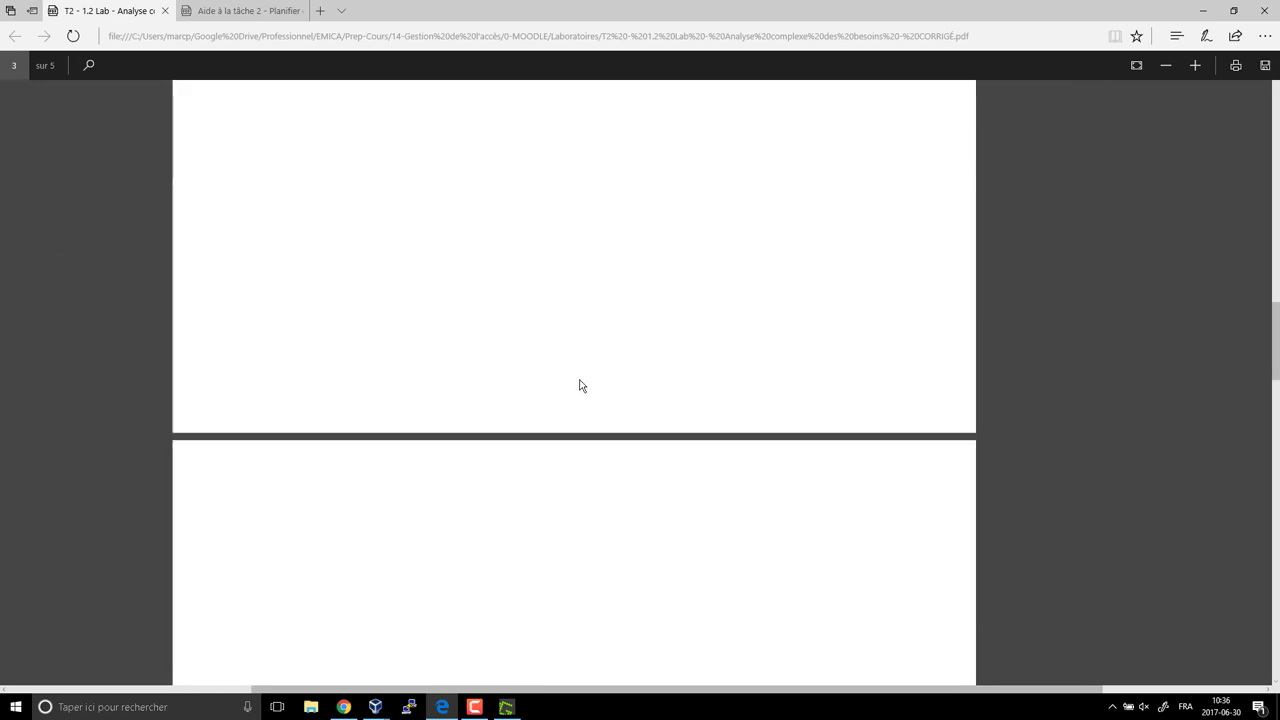
{"action": "scroll", "coordinate": [576, 384], "scroll_direction": "up", "scroll_amount": 2}
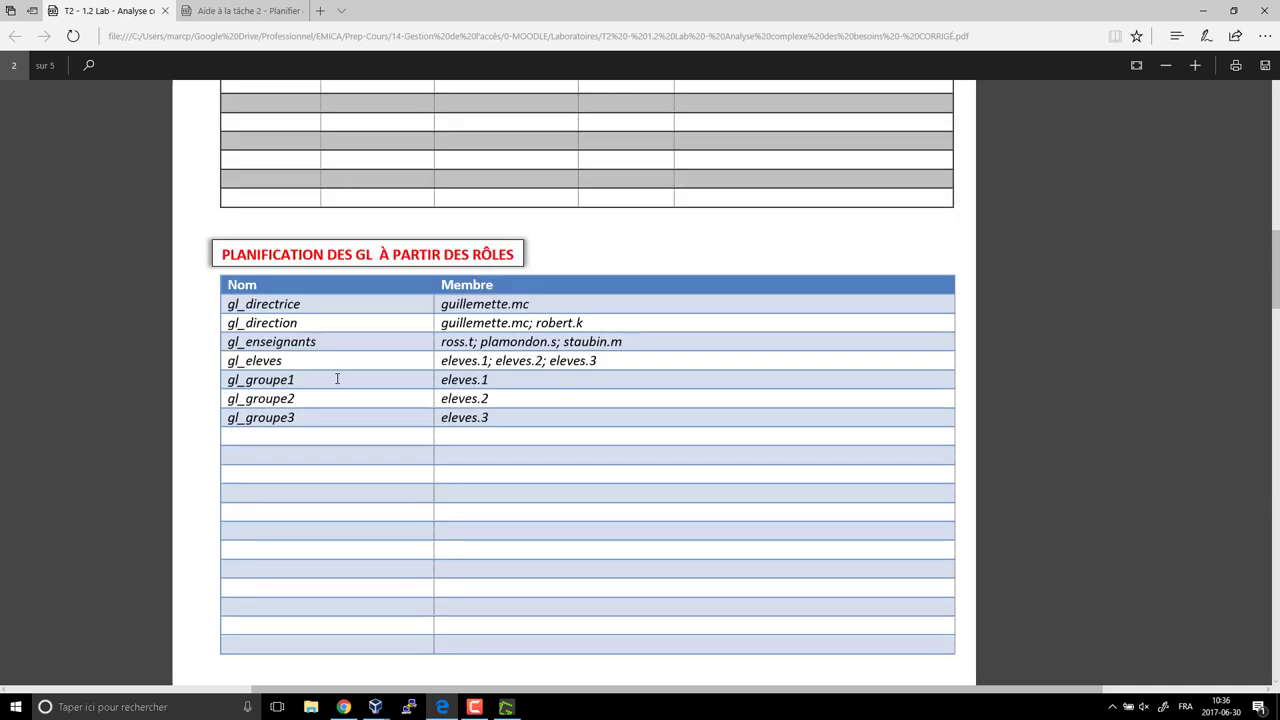
{"action": "left_click_drag", "start_coordinate": [229, 322], "coordinate": [599, 326]}
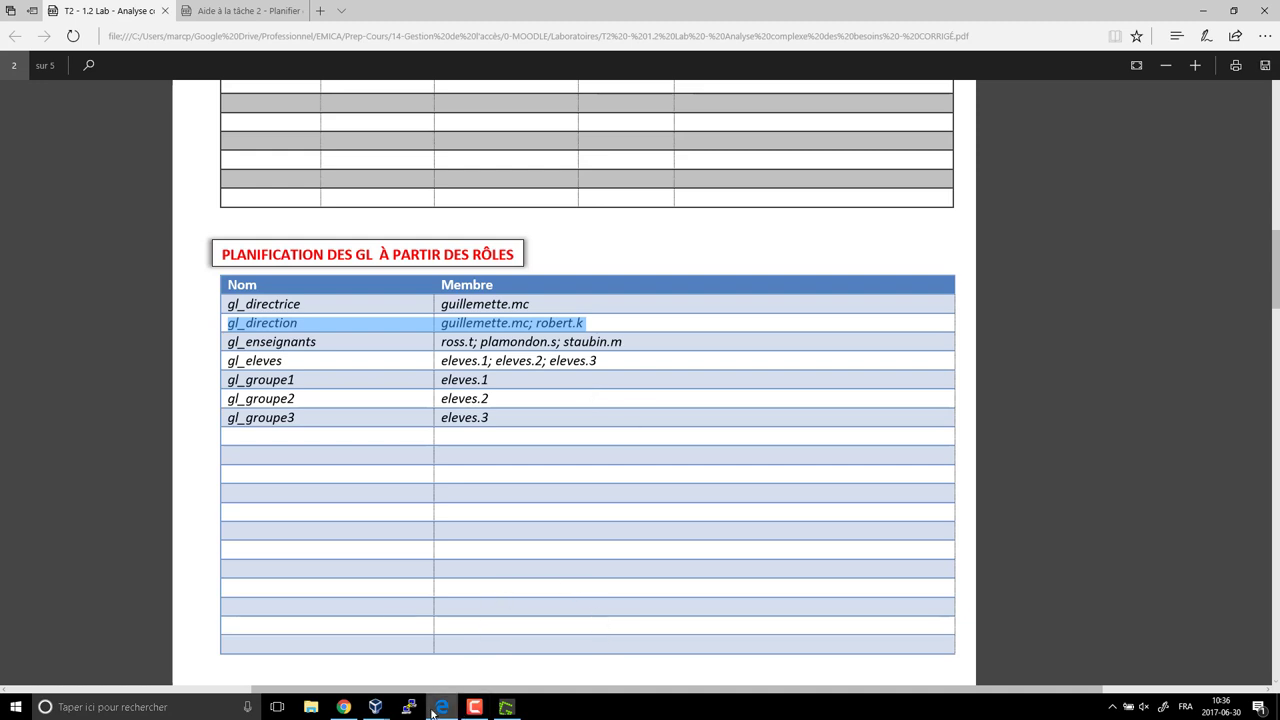
{"action": "mouse_move", "coordinate": [405, 710]}
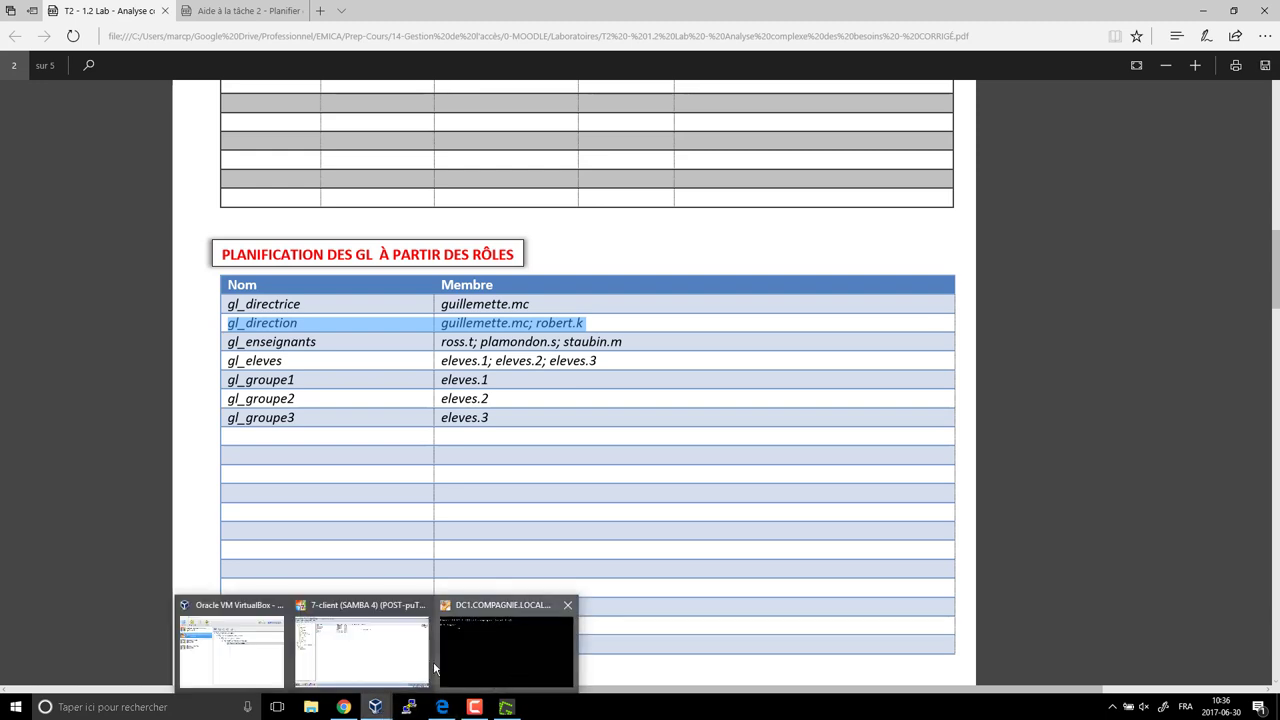
{"action": "left_click", "coordinate": [392, 662]}
{"action": "left_click", "coordinate": [16, 666]}
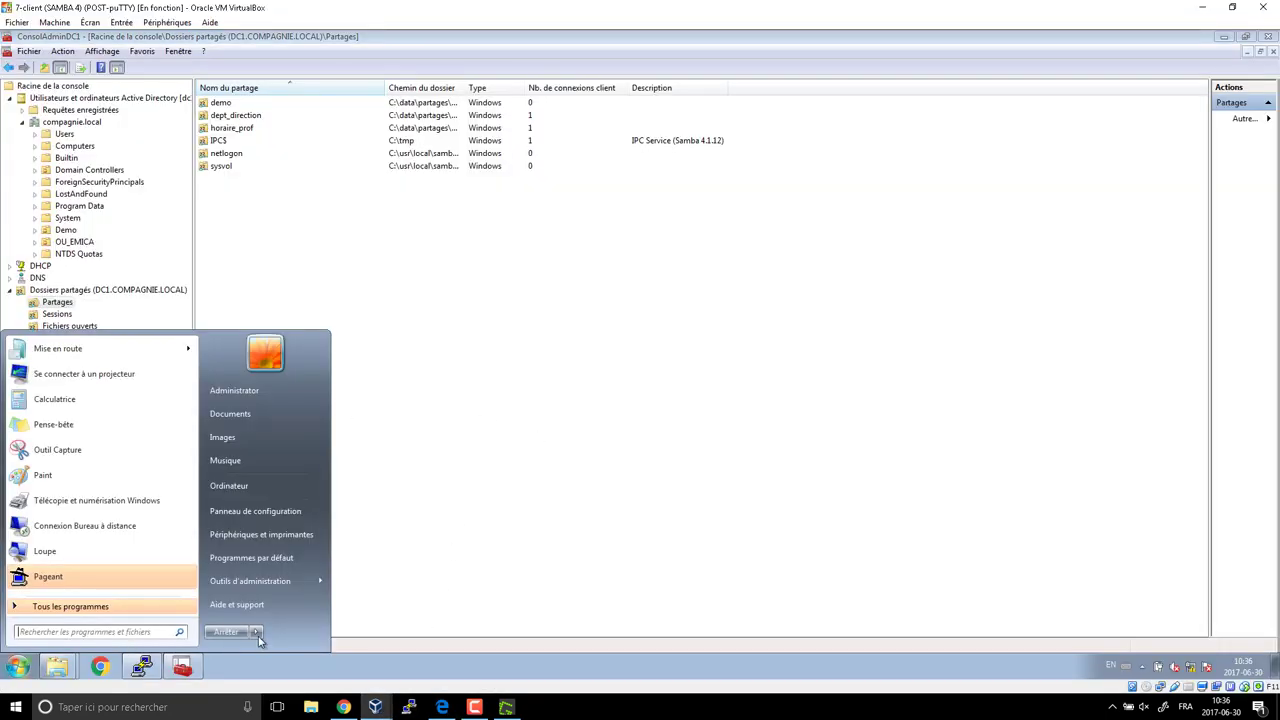
Switch user and try logging on as the new user, dismissing the must-change-password error.
{"action": "mouse_move", "coordinate": [258, 634]}
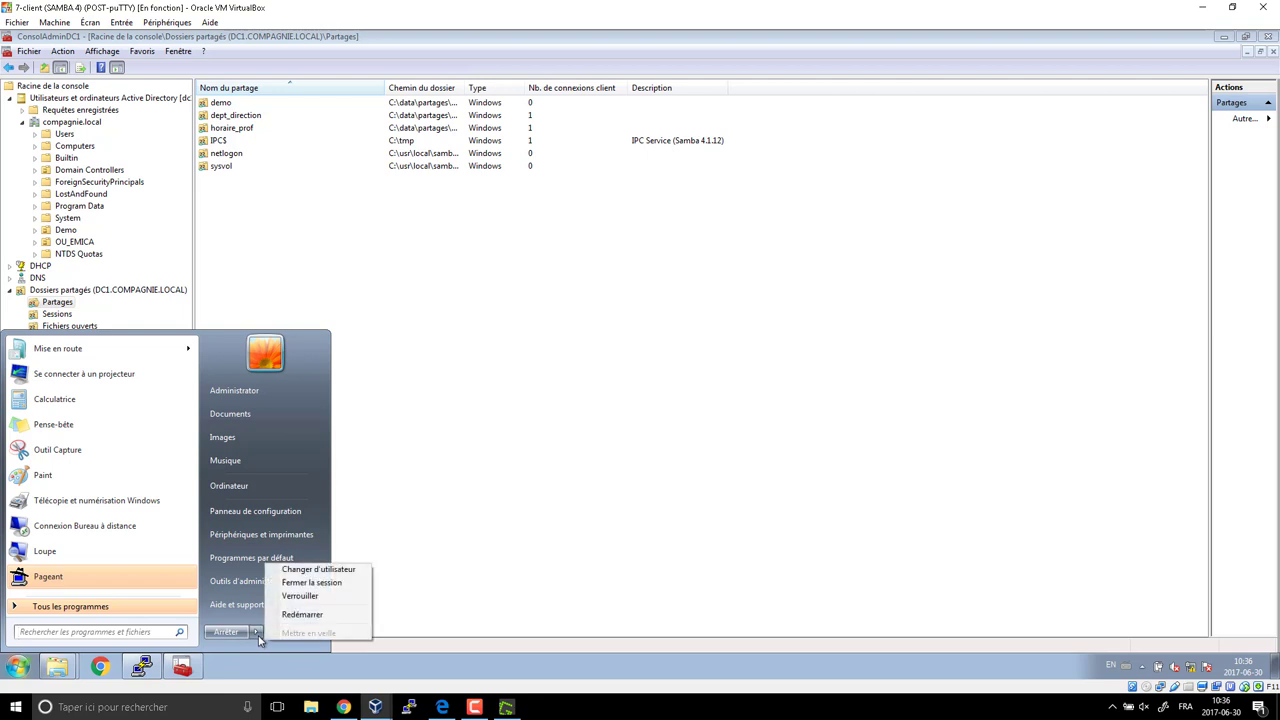
{"action": "left_click", "coordinate": [320, 570]}
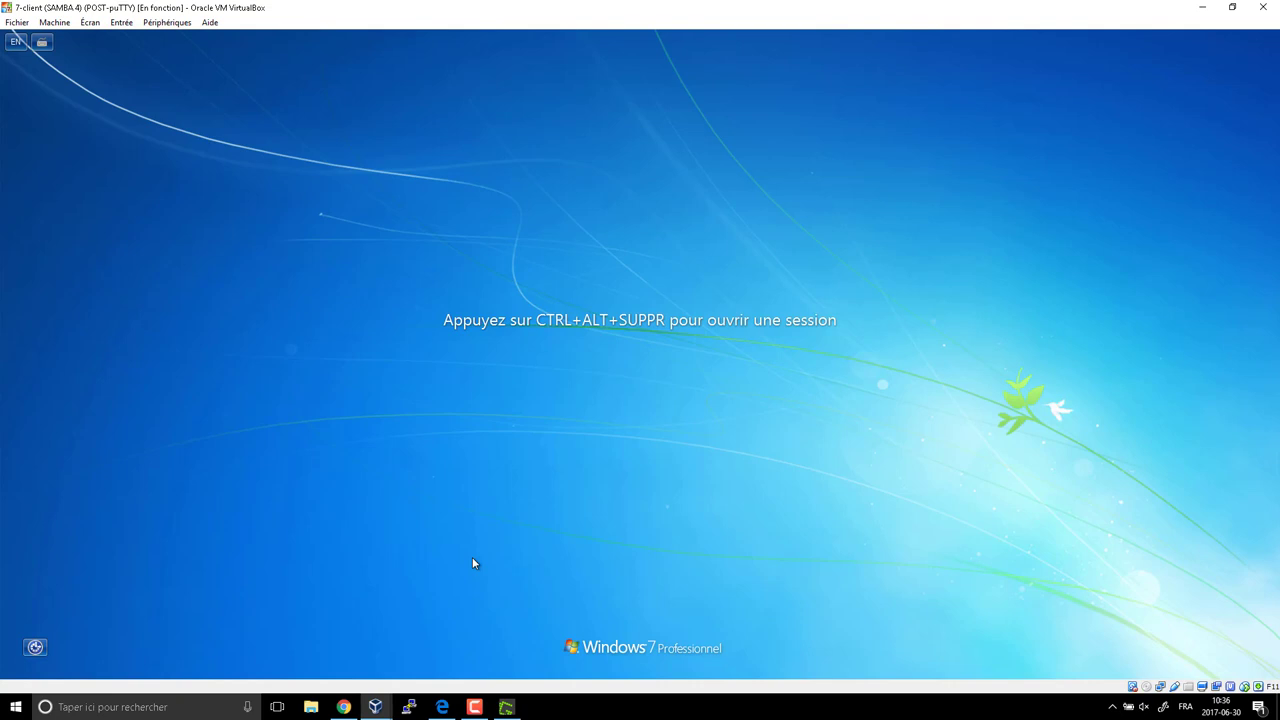
{"action": "key", "text": "ctrl+alt+Delete"}
{"action": "left_click", "coordinate": [698, 392]}
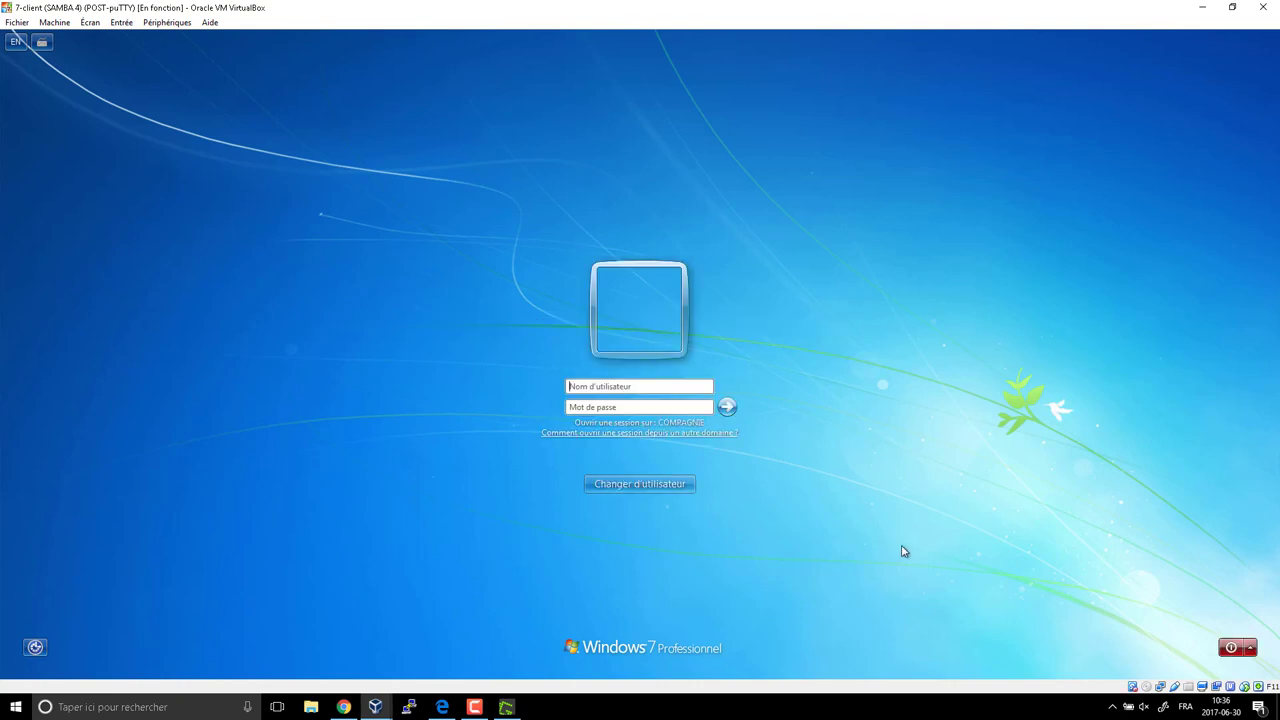
{"action": "type", "text": "g"}
{"action": "type", "text": "••"}
{"action": "key", "text": "Return"}
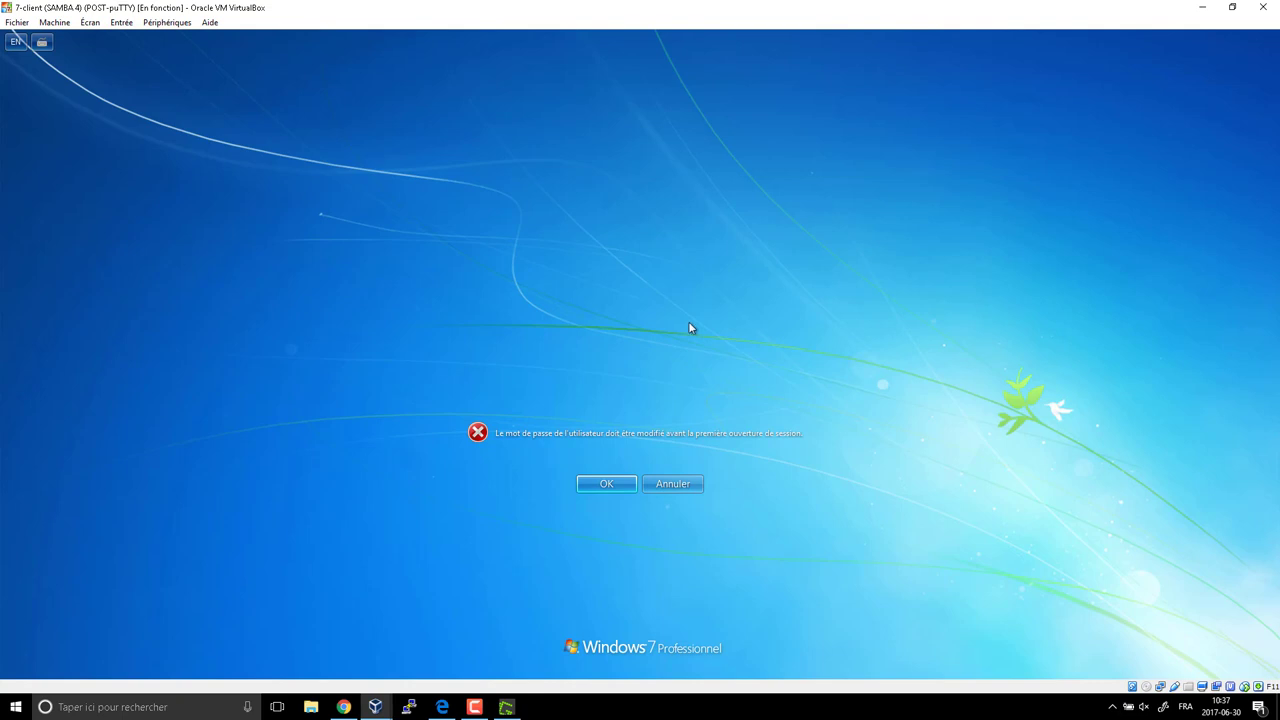
{"action": "left_click", "coordinate": [689, 483]}
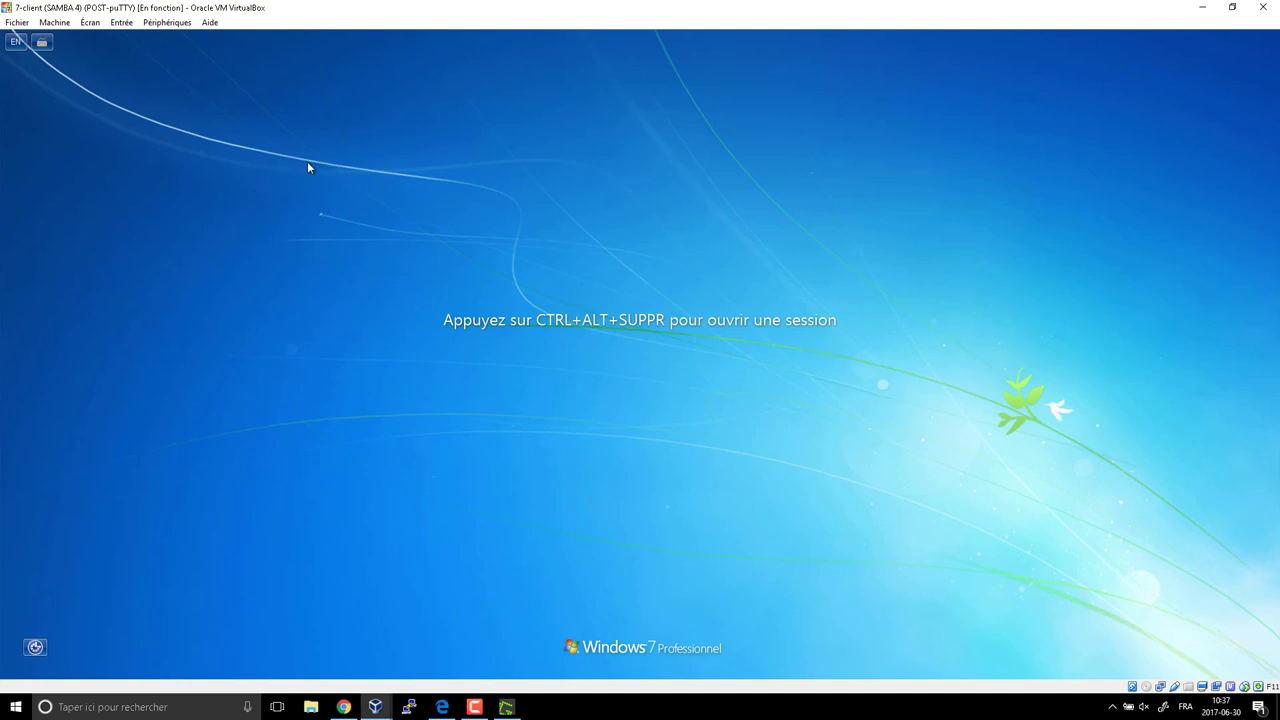
Log back into the Windows 7 client with the administrator account and its password.
{"action": "mouse_move", "coordinate": [376, 710]}
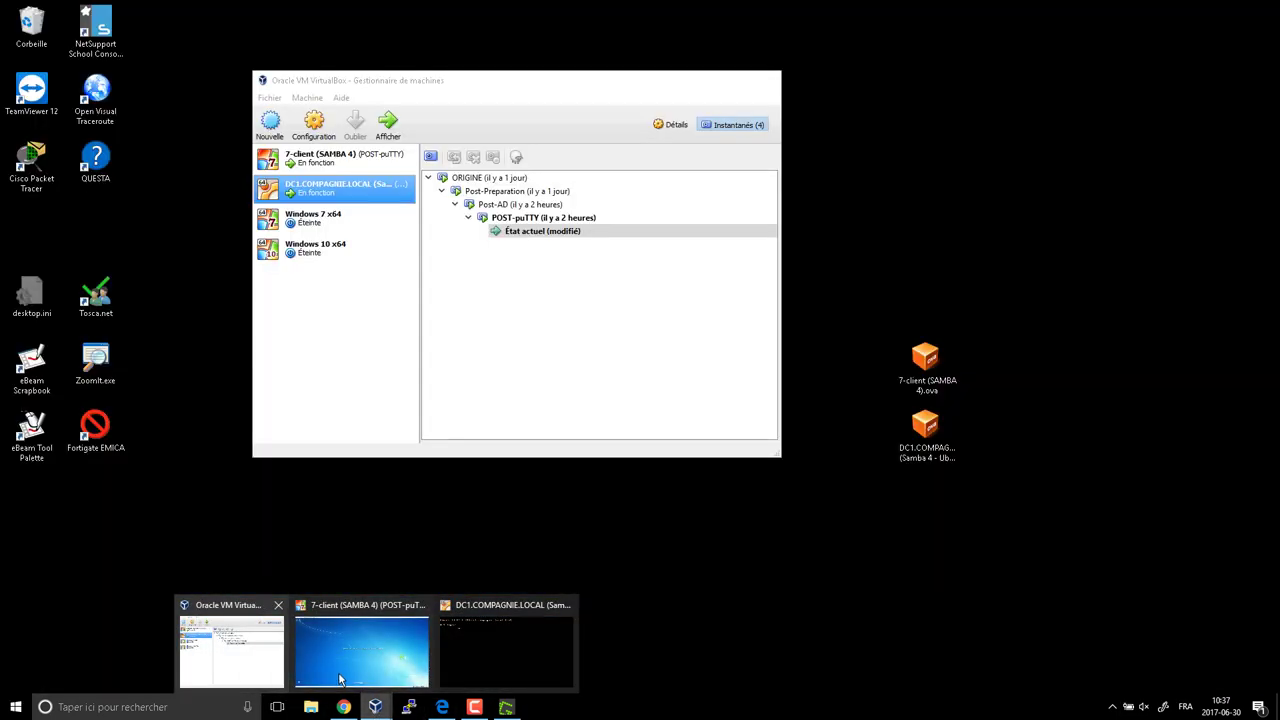
{"action": "left_click", "coordinate": [340, 678]}
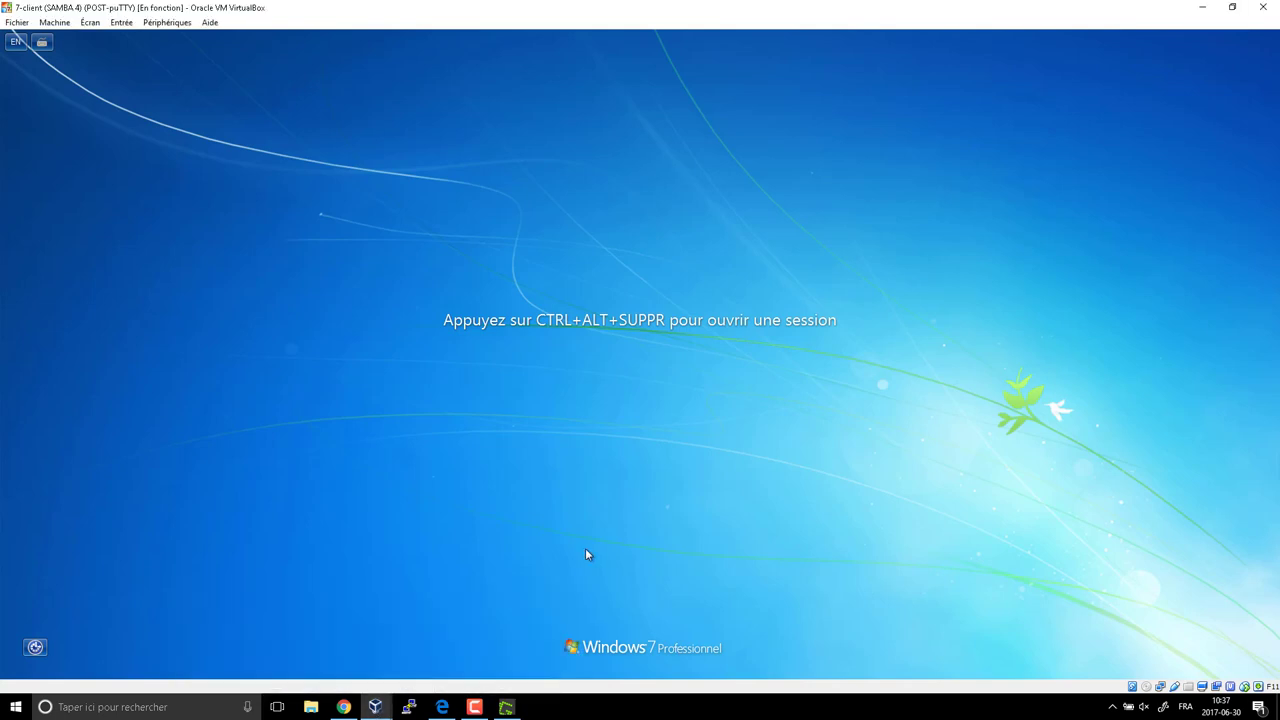
{"action": "key", "text": "ctrl+alt+Delete"}
{"action": "left_click", "coordinate": [624, 375]}
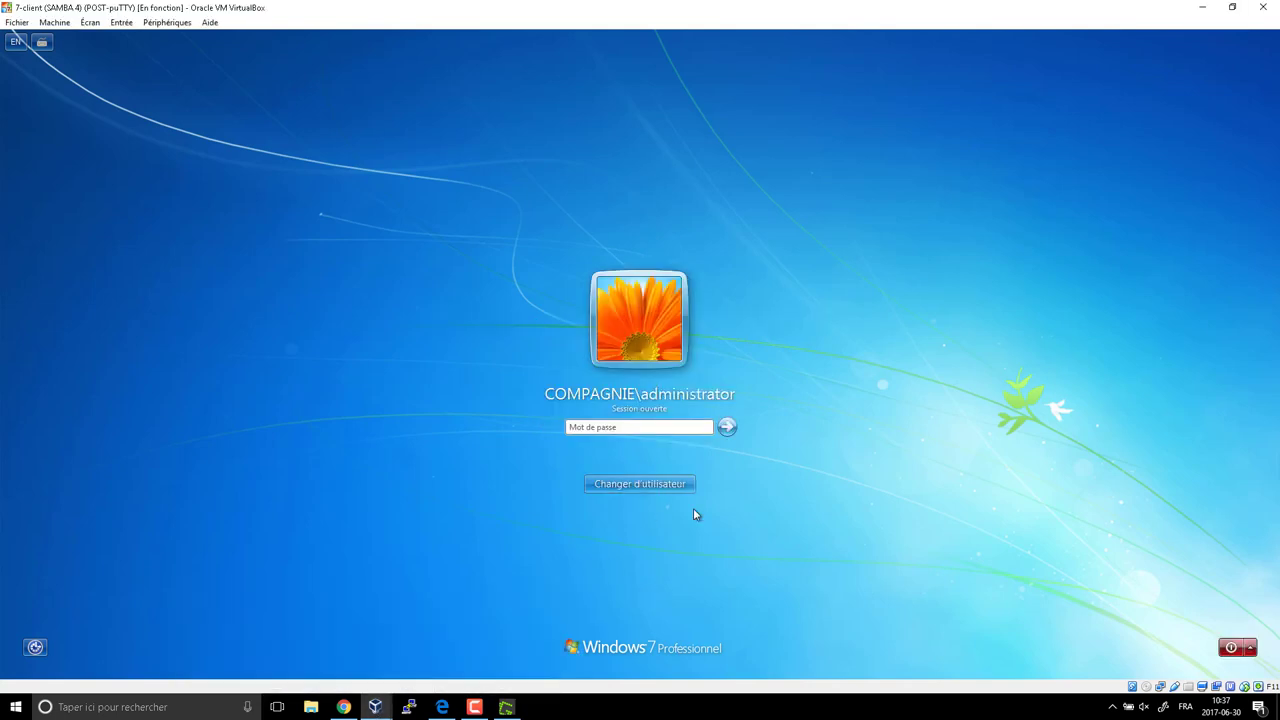
{"action": "type", "text": "********"}
{"action": "key", "text": "Return"}
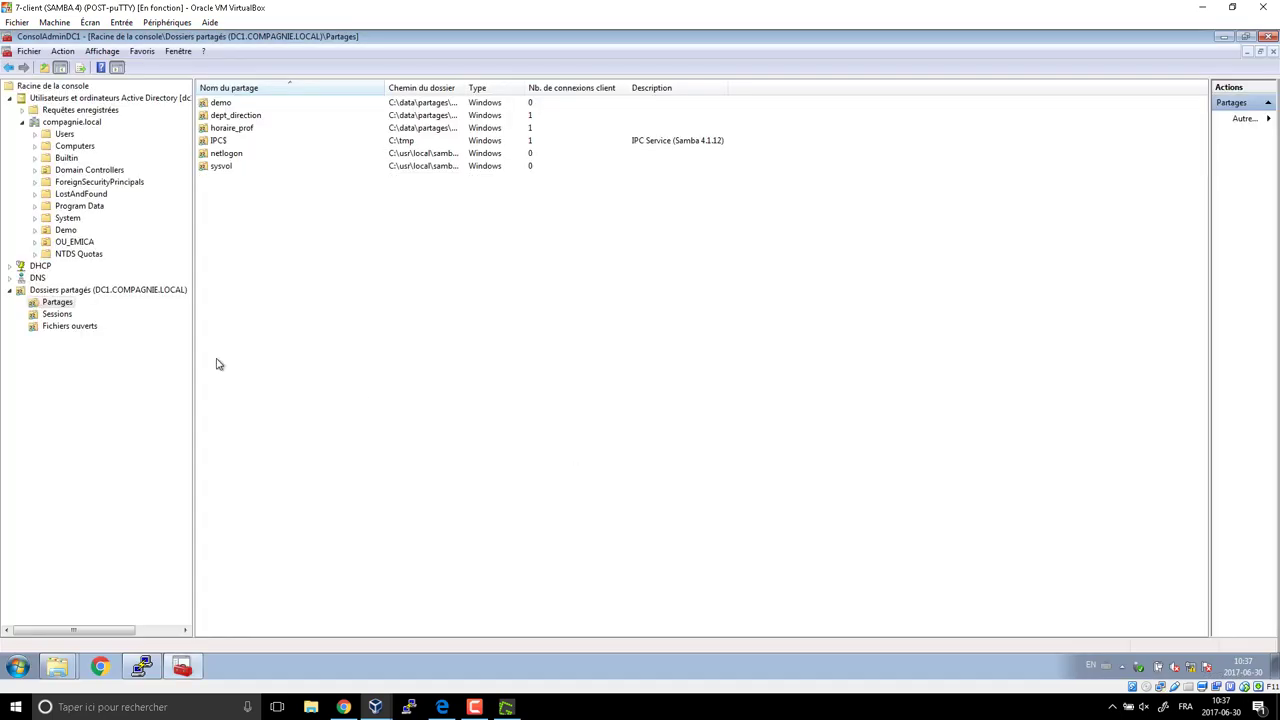
Copy an existing OU_Direction user as Test Direction with logon name testdire.
{"action": "double_click", "coordinate": [84, 242]}
{"action": "left_click", "coordinate": [95, 256]}
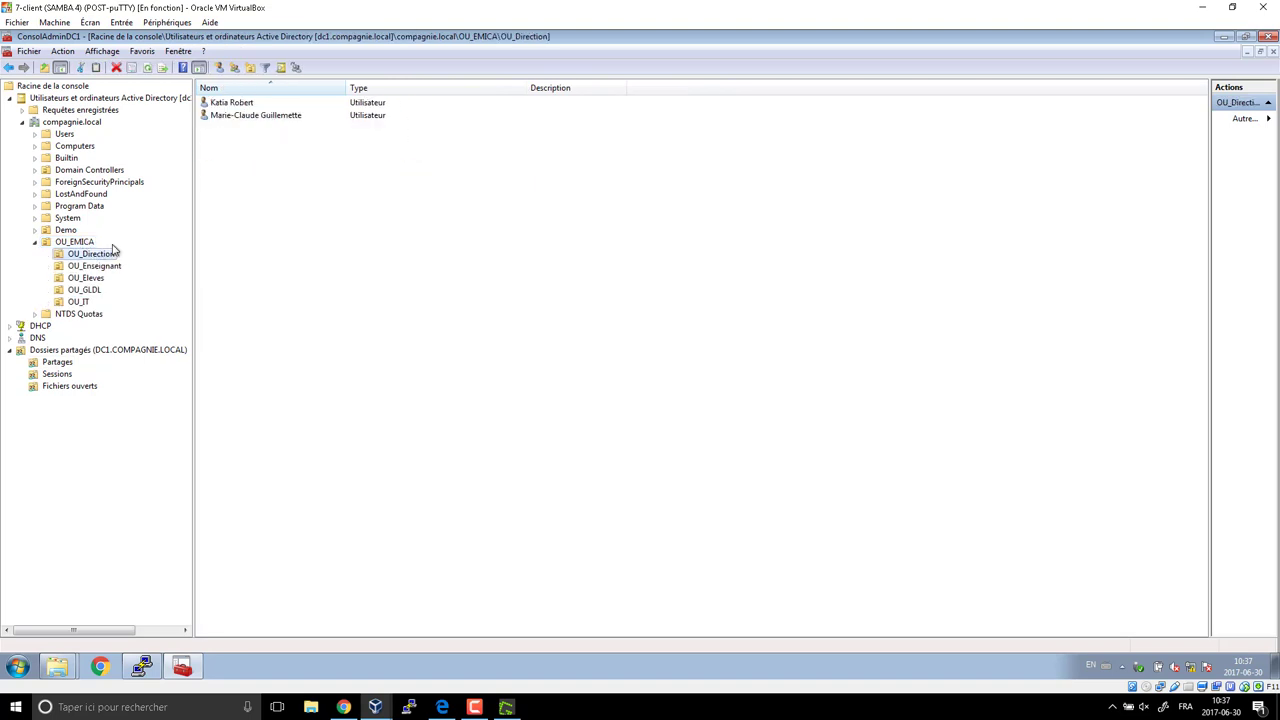
{"action": "left_click", "coordinate": [240, 118]}
{"action": "right_click", "coordinate": [260, 120]}
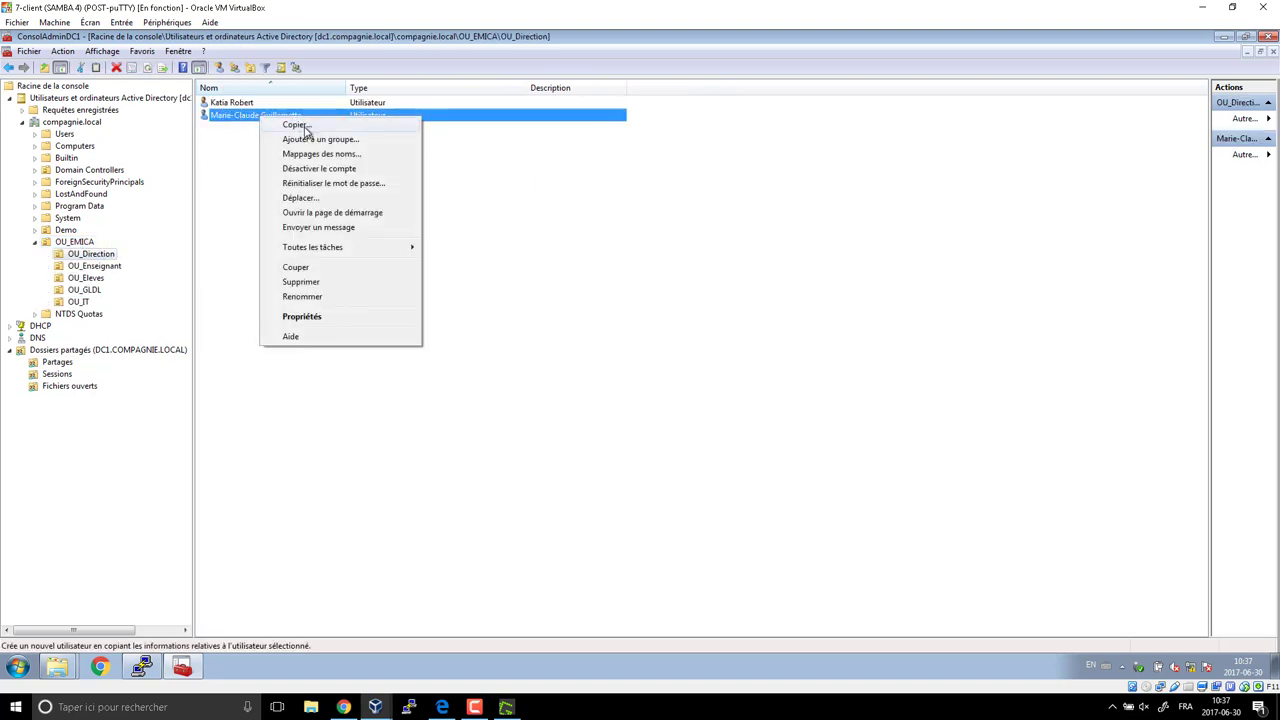
{"action": "left_click", "coordinate": [303, 128]}
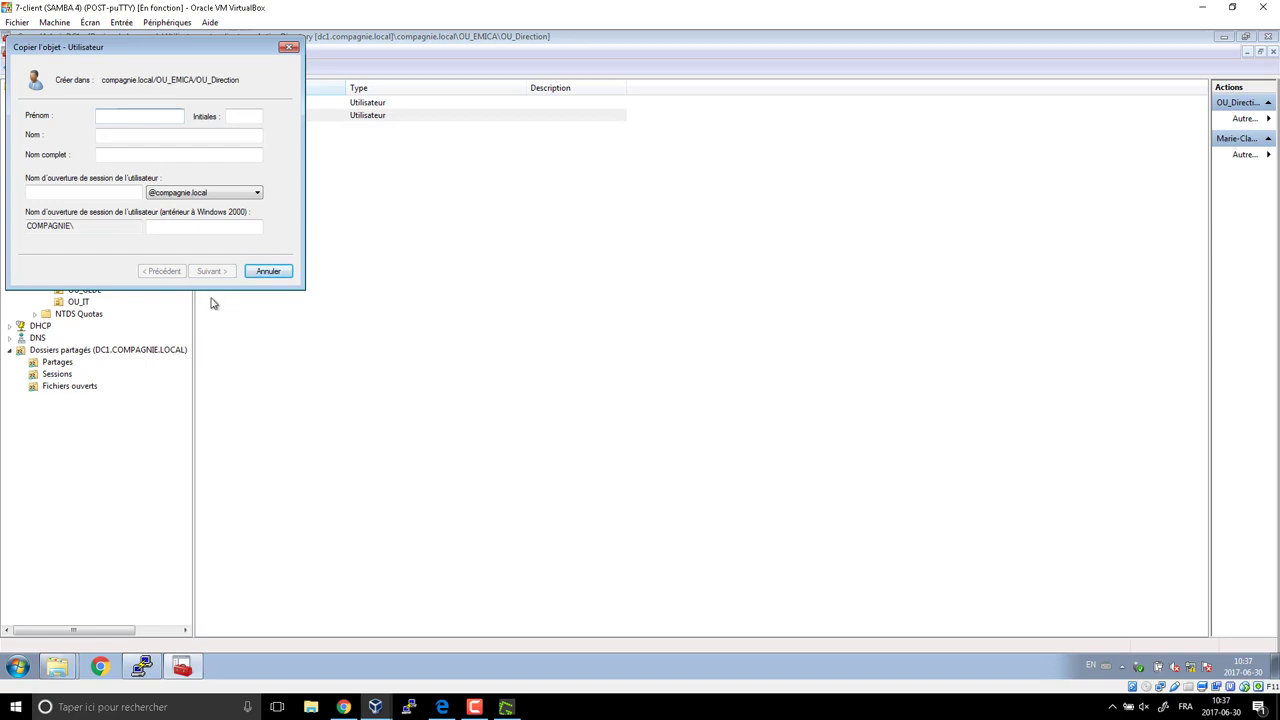
{"action": "type", "text": "Test"}
{"action": "key", "text": "Tab"}
{"action": "type", "text": "Direction"}
{"action": "key", "text": "Tab"}
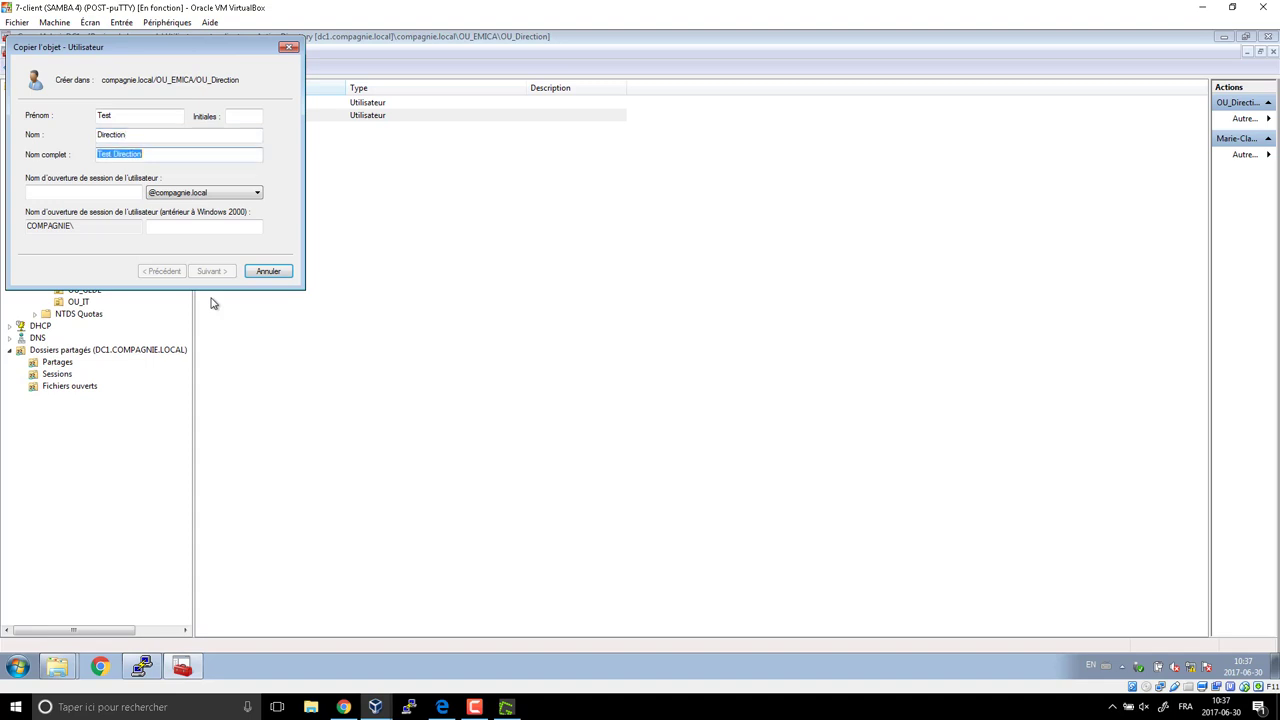
{"action": "key", "text": "Tab"}
{"action": "type", "text": "t"}
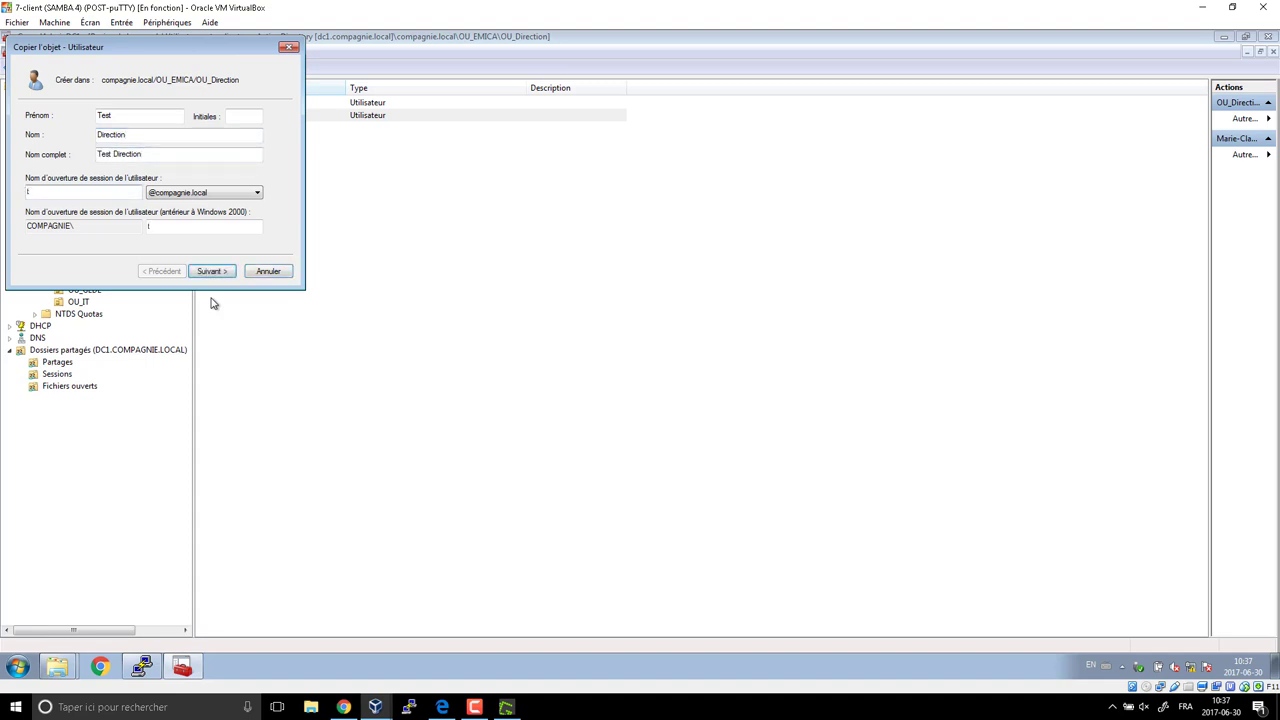
{"action": "type", "text": "estdirection"}
Untick the forced password change, set the user's password, and finish creating Test Direction.
{"action": "left_click", "coordinate": [221, 278]}
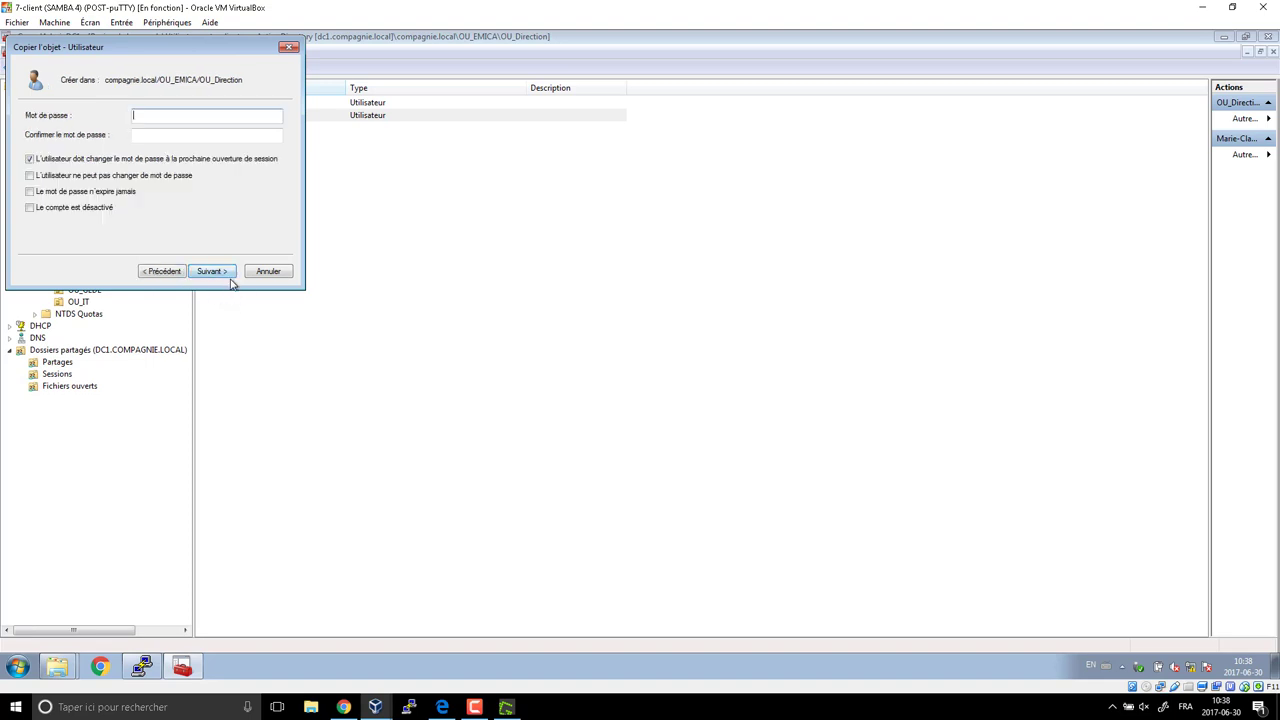
{"action": "left_click", "coordinate": [30, 158]}
{"action": "left_click", "coordinate": [210, 271]}
{"action": "left_click", "coordinate": [213, 273]}
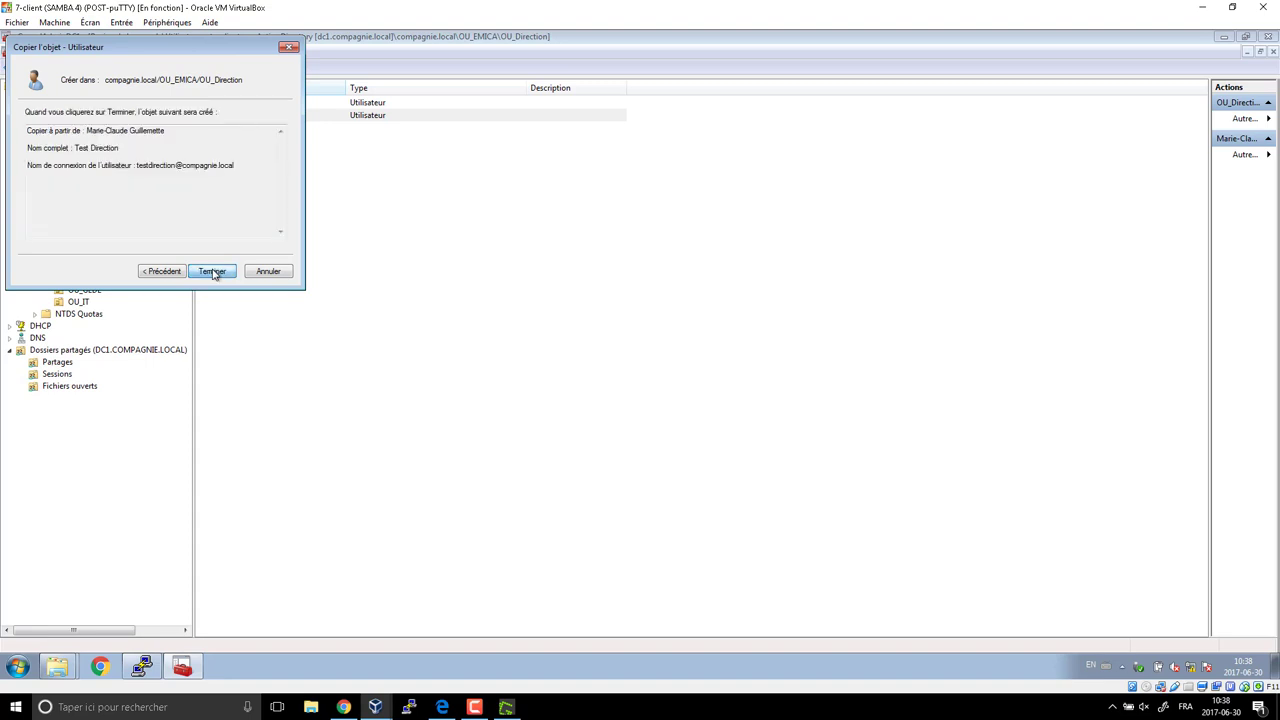
{"action": "left_click", "coordinate": [770, 409]}
{"action": "left_click", "coordinate": [163, 271]}
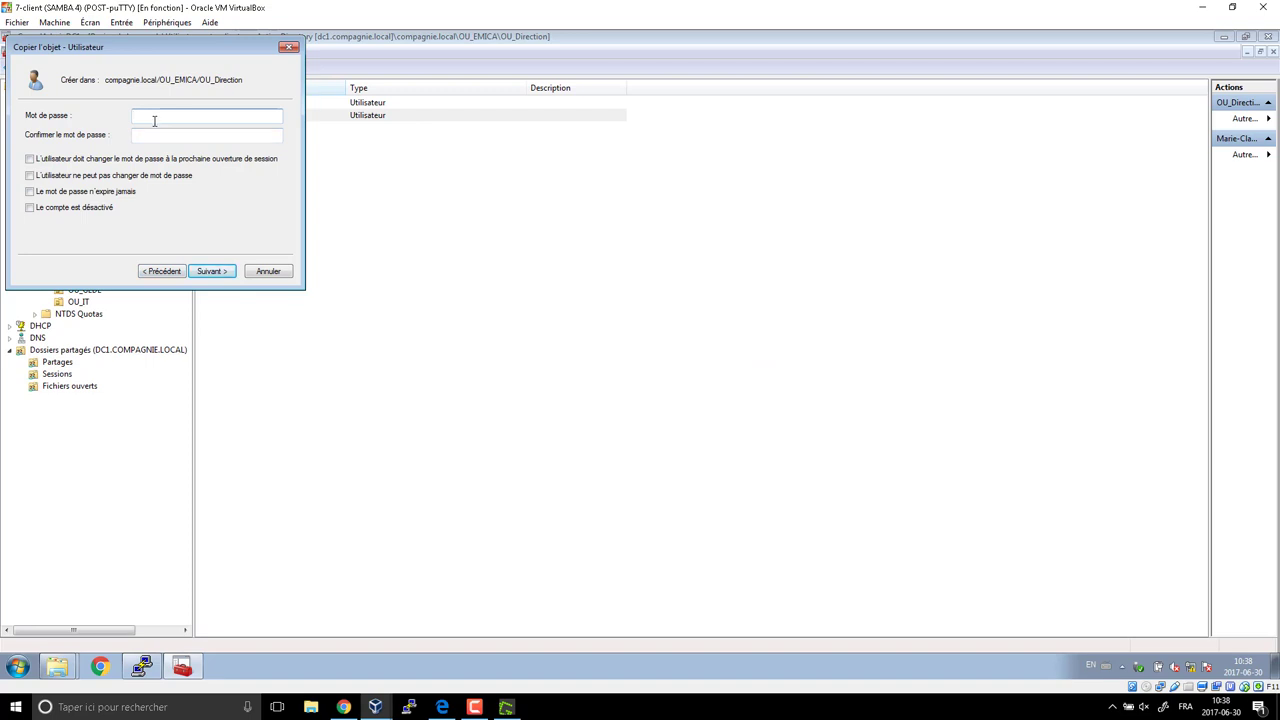
{"action": "type", "text": "*****"}
{"action": "key", "text": "Tab"}
{"action": "type", "text": "*****"}
{"action": "key", "text": "Return"}
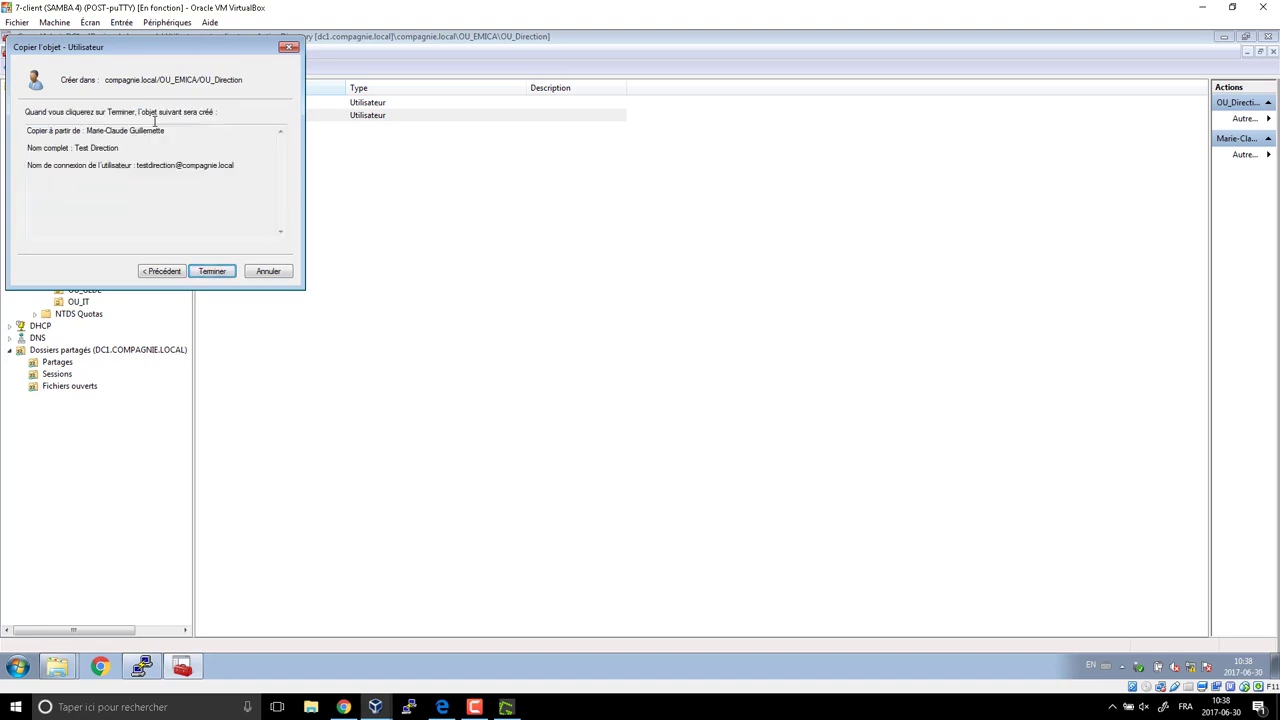
{"action": "key", "text": "Return"}
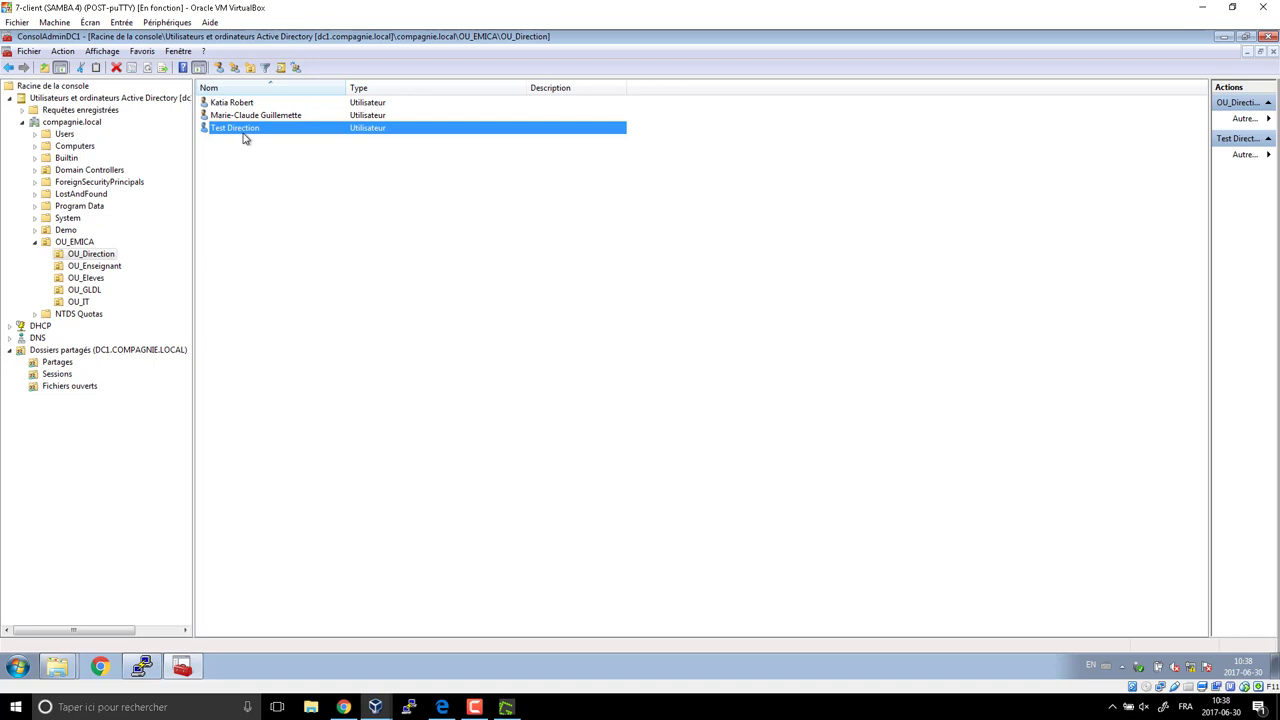
{"action": "left_click", "coordinate": [378, 708]}
Log off the administrator session from the Start menu.
{"action": "left_click", "coordinate": [30, 663]}
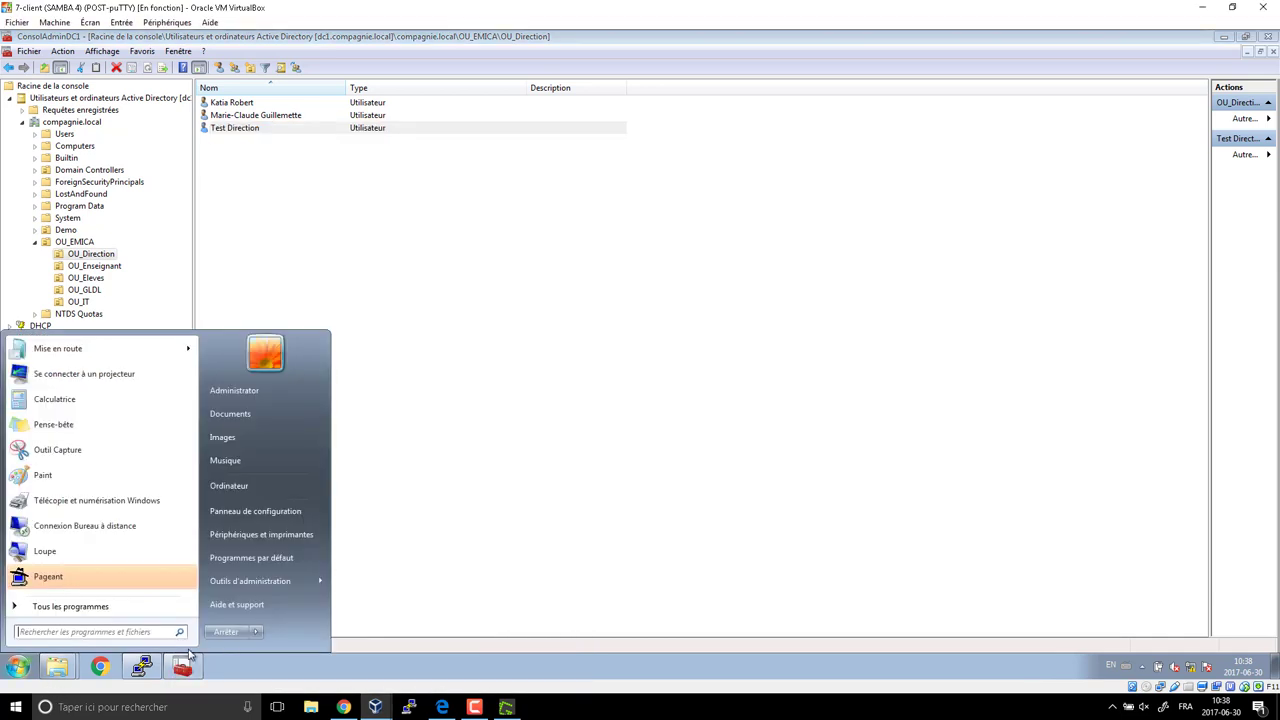
{"action": "left_click", "coordinate": [258, 631]}
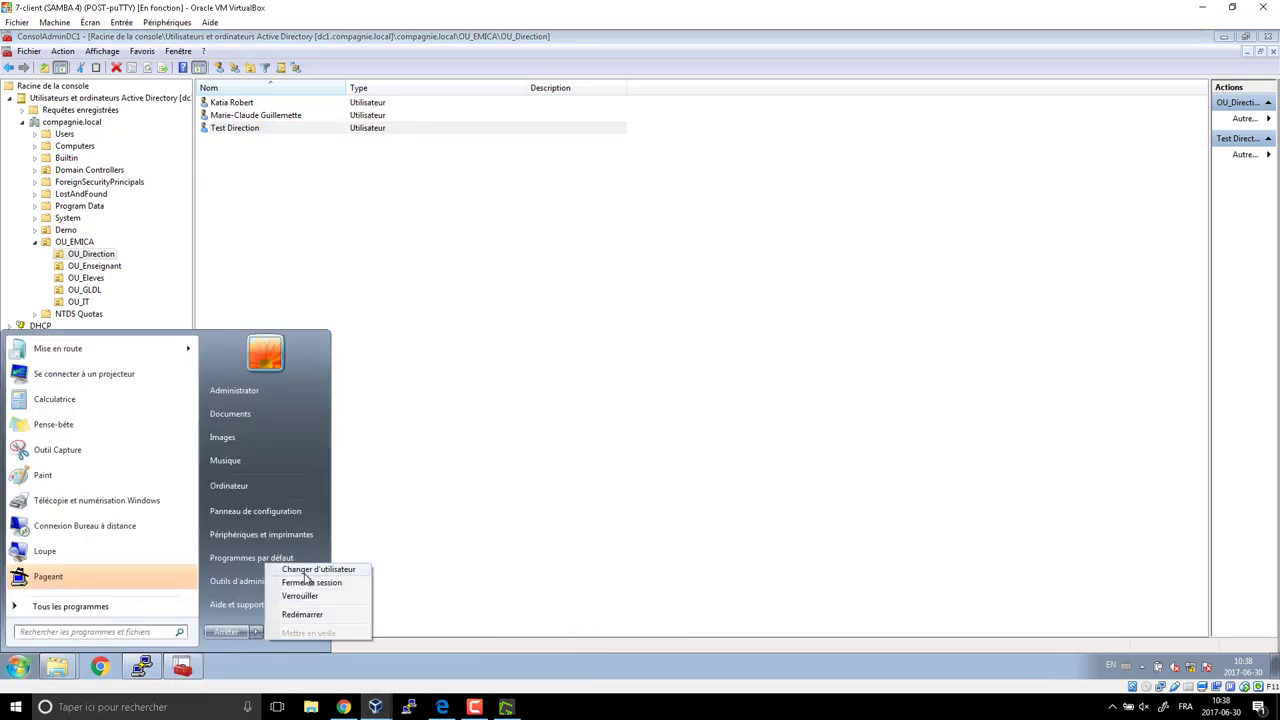
{"action": "left_click", "coordinate": [288, 585]}
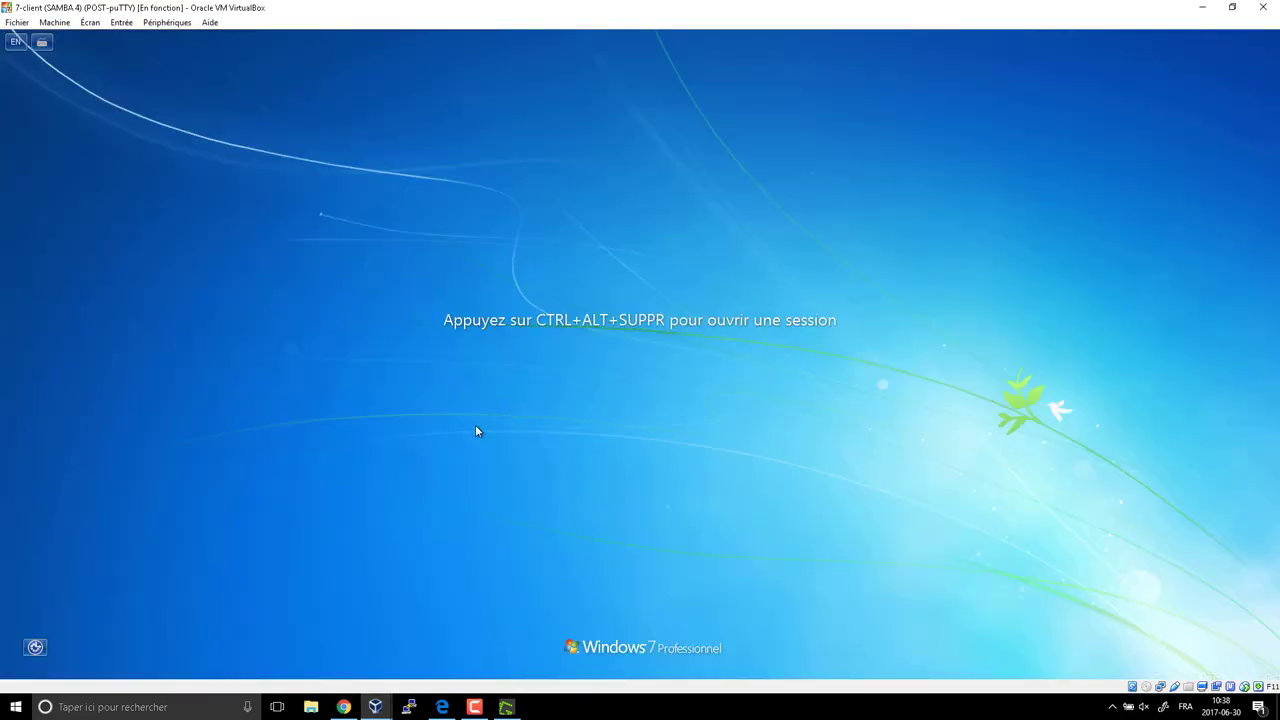
Sign in as another user with username testdirection and its password.
{"action": "key", "text": "ctrl+alt+Delete"}
{"action": "left_click", "coordinate": [693, 388]}
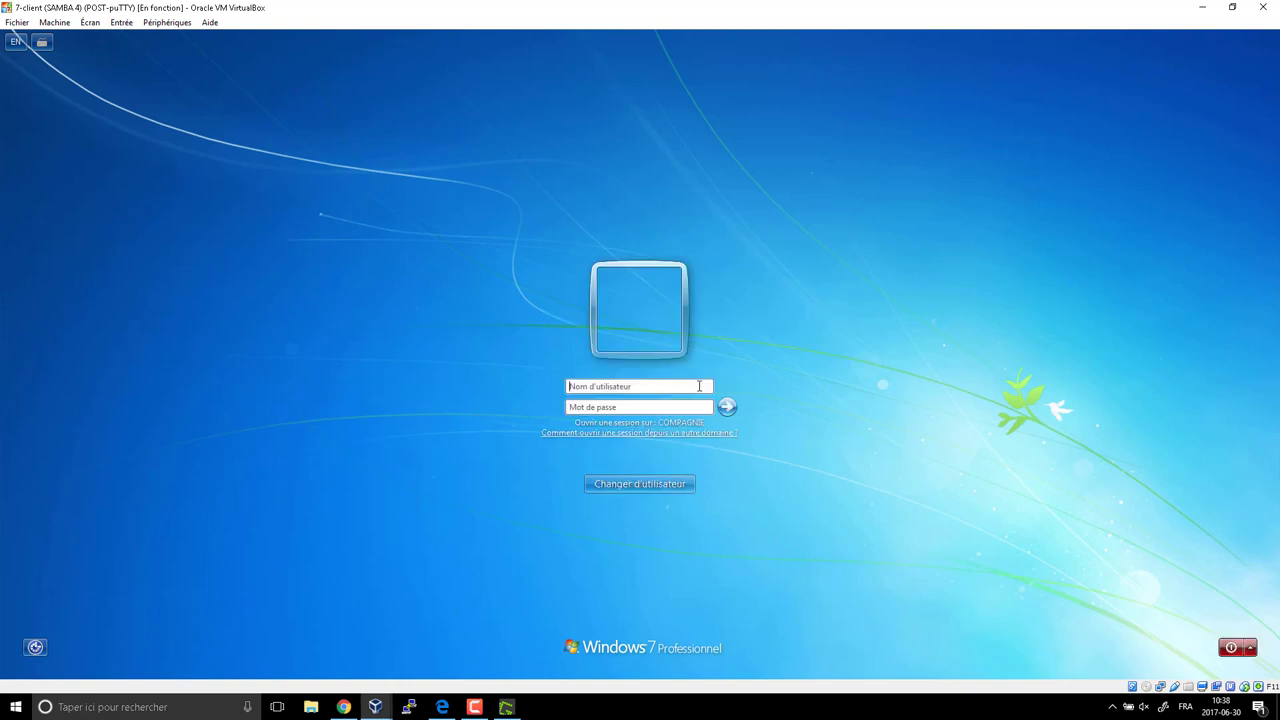
{"action": "type", "text": "testdirection"}
{"action": "key", "text": "Tab"}
{"action": "type", "text": "P*******"}
{"action": "key", "text": "Return"}
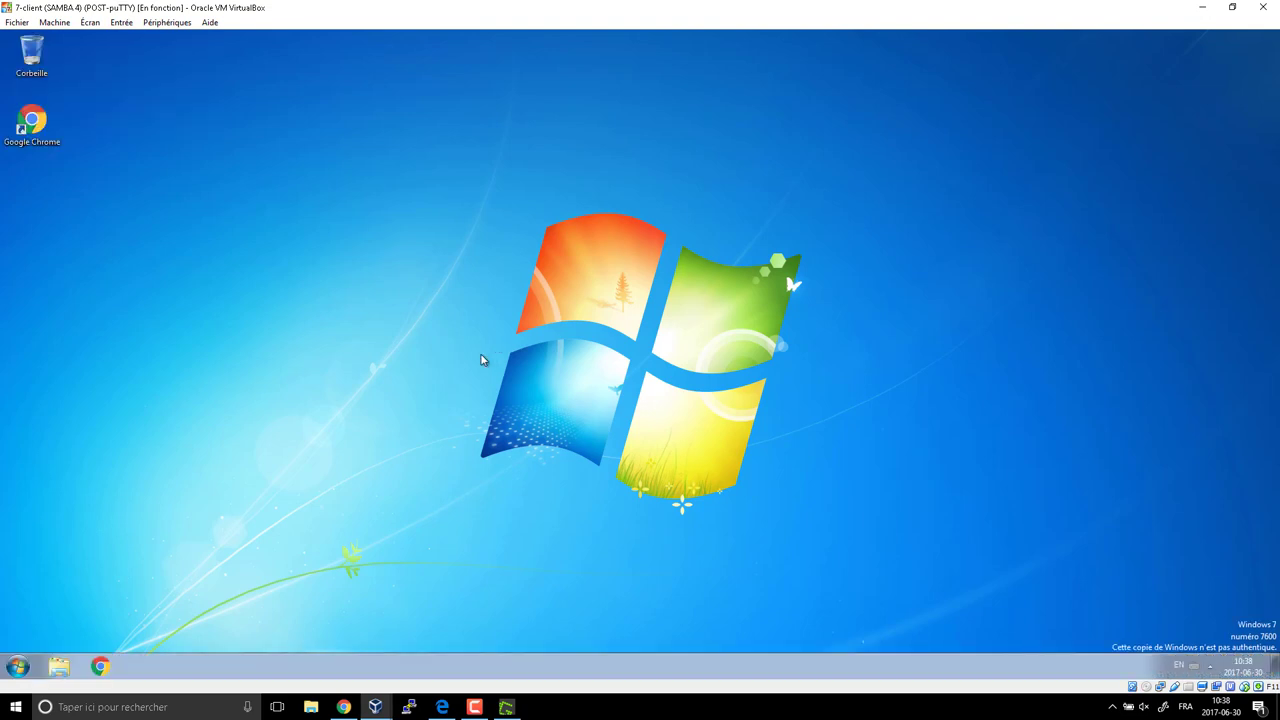
Open the dc1 server's shares by running \\dc1 from the Run prompt.
{"action": "left_click", "coordinate": [19, 666]}
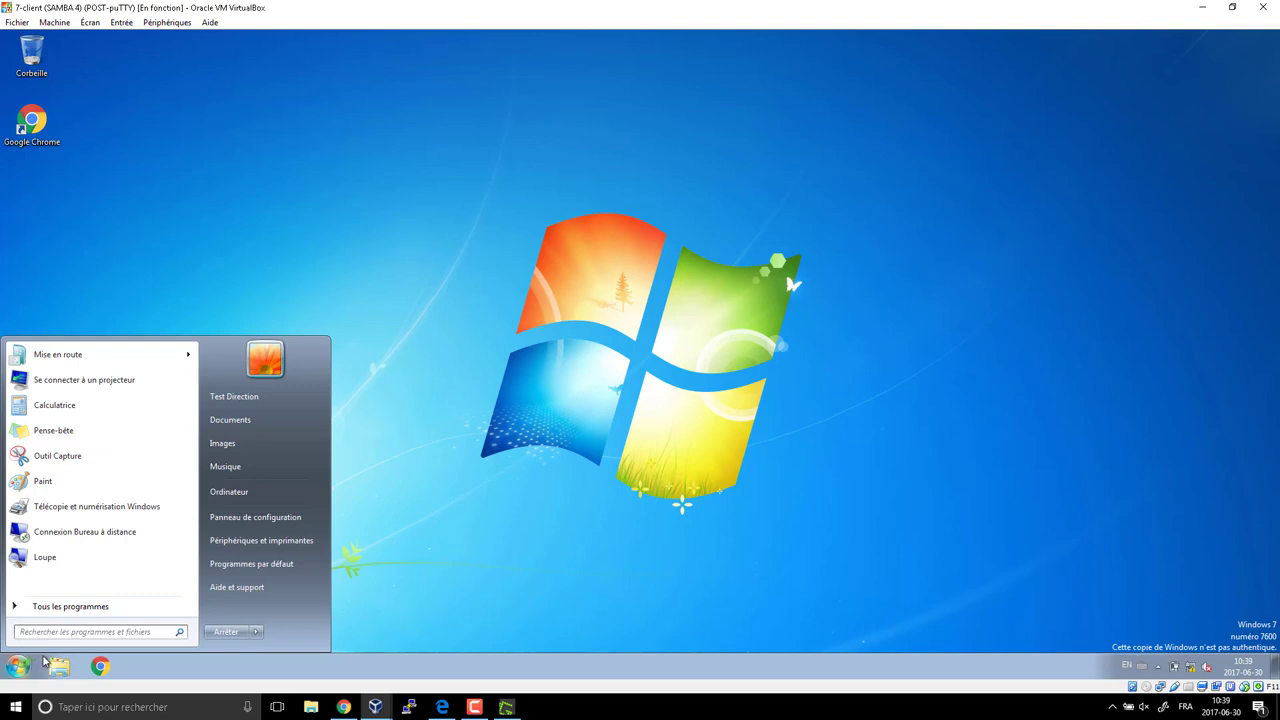
{"action": "key", "text": "super+r"}
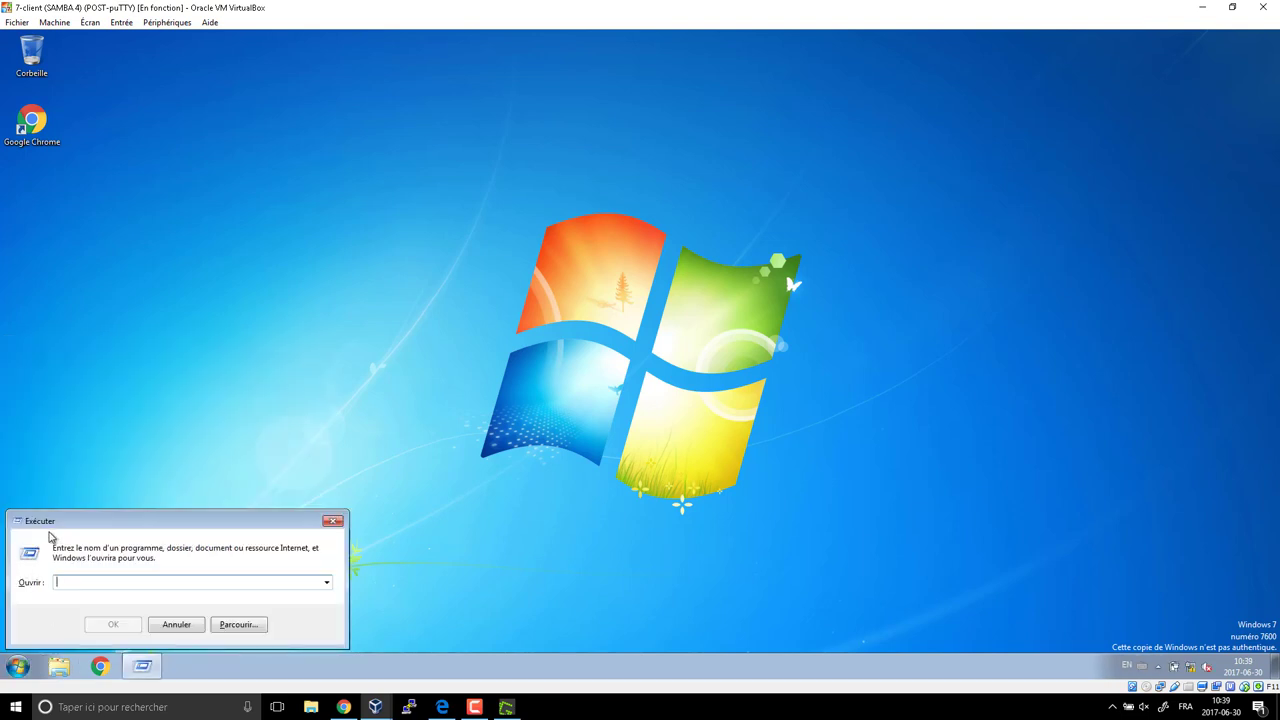
{"action": "left_click_drag", "start_coordinate": [72, 522], "coordinate": [548, 230]}
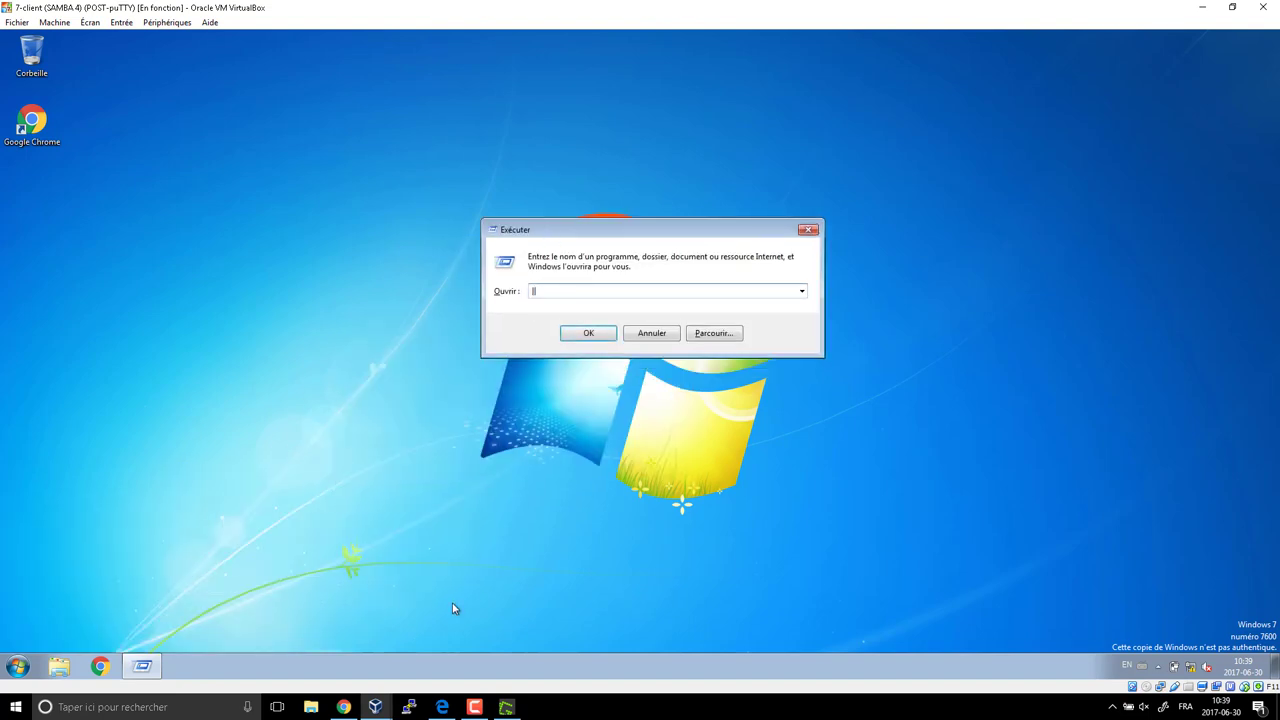
{"action": "type", "text": "\\\\dc1"}
{"action": "key", "text": "Return"}
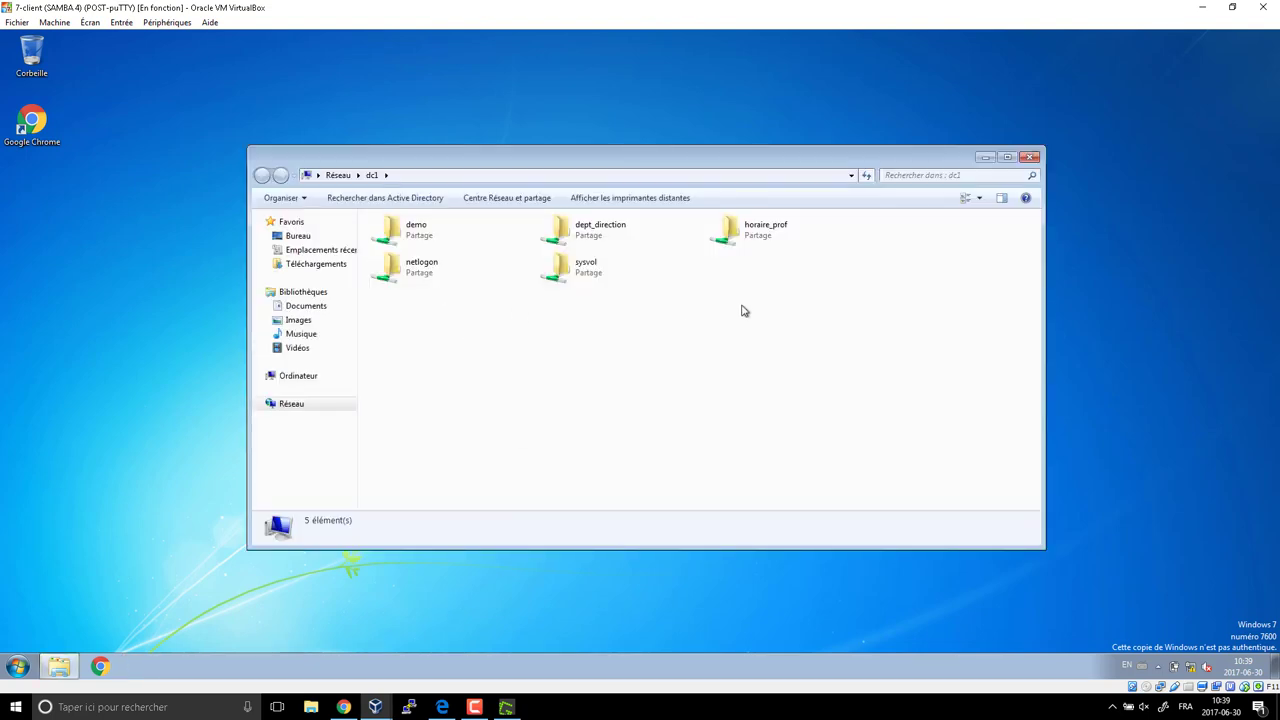
Inspect the shares by selecting sysvol, netlogon, dept_direction and horaire_prof in turn.
{"action": "left_click_drag", "start_coordinate": [830, 230], "coordinate": [390, 360]}
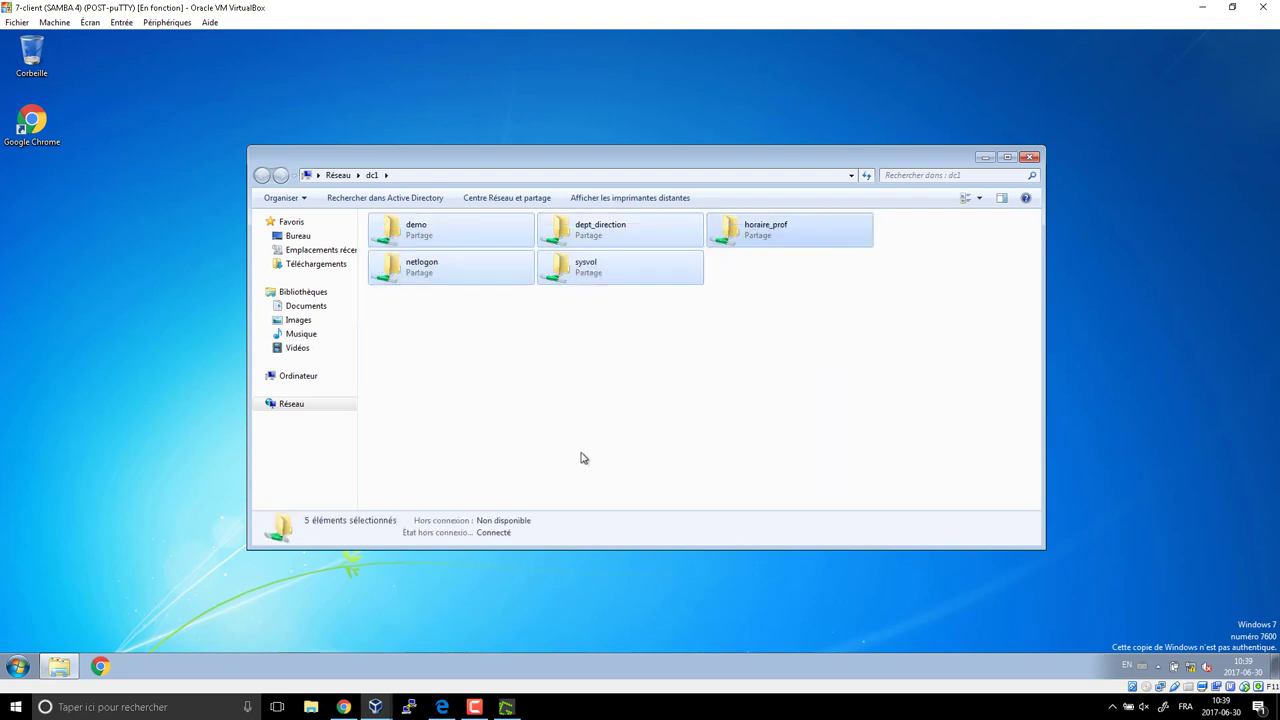
{"action": "left_click", "coordinate": [539, 372]}
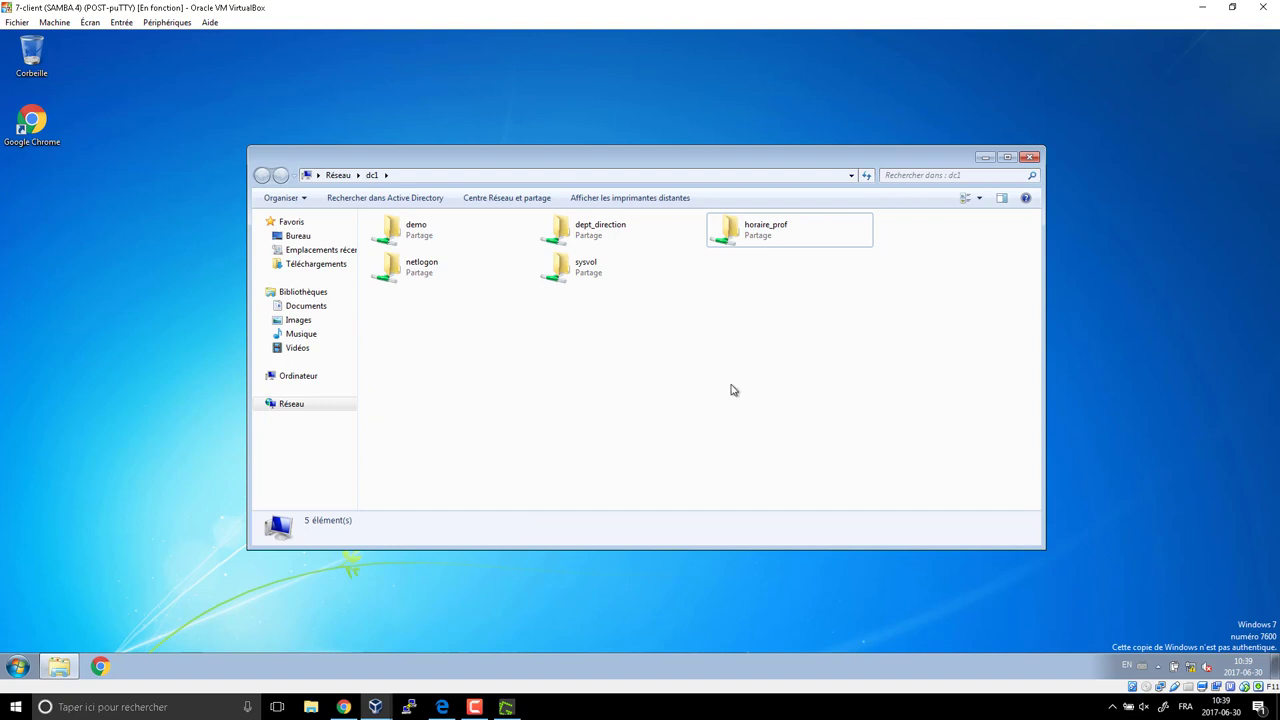
{"action": "left_click", "coordinate": [590, 284]}
{"action": "left_click", "coordinate": [452, 275]}
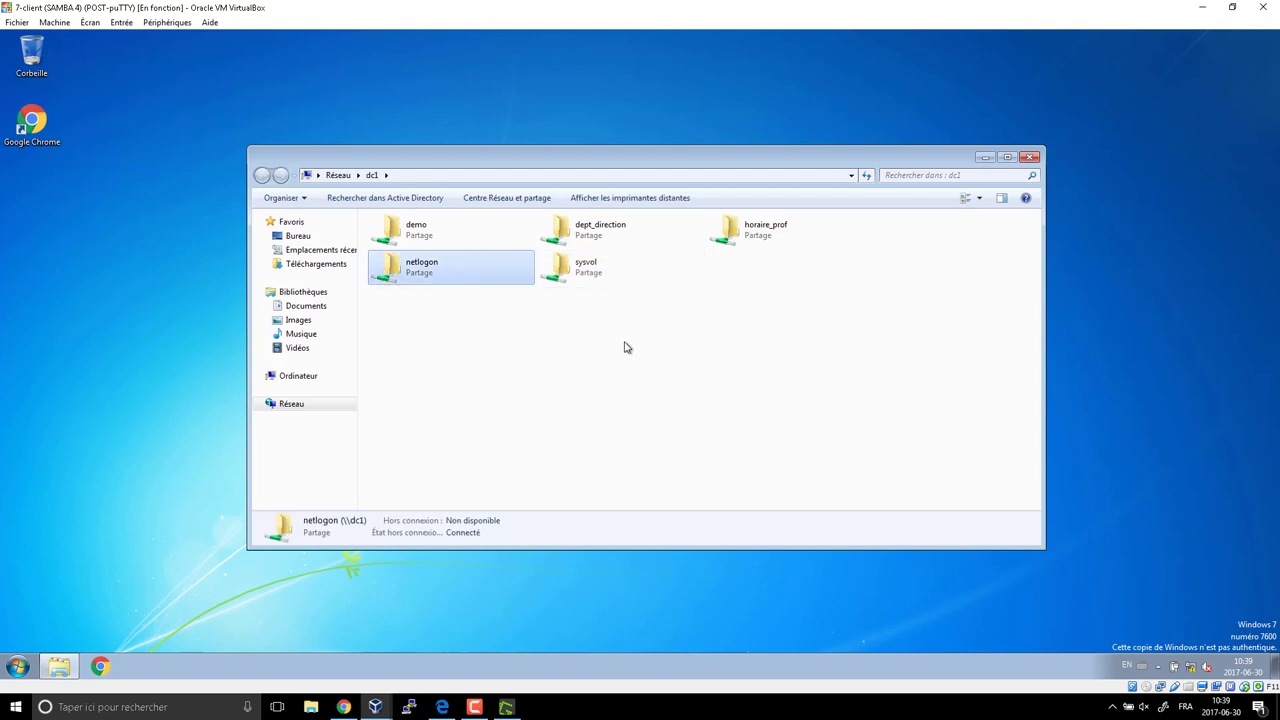
{"action": "left_click", "coordinate": [782, 307]}
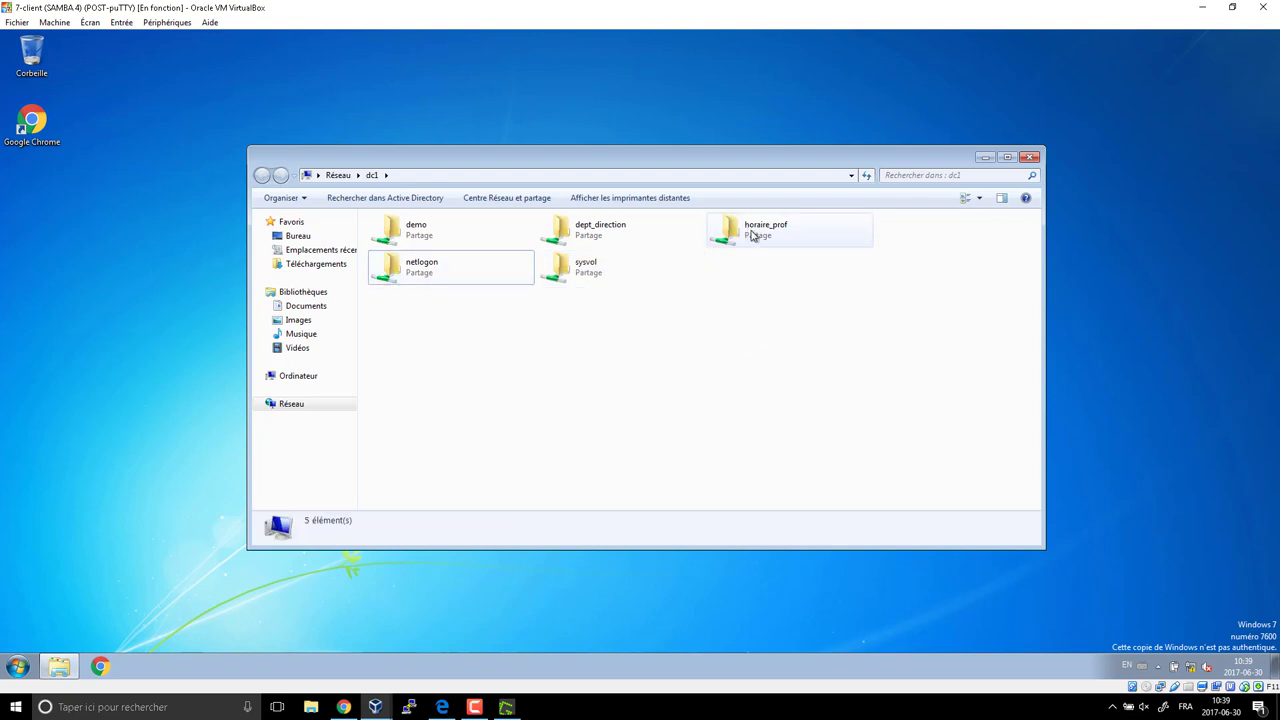
{"action": "left_click", "coordinate": [597, 242]}
{"action": "left_click", "coordinate": [753, 238]}
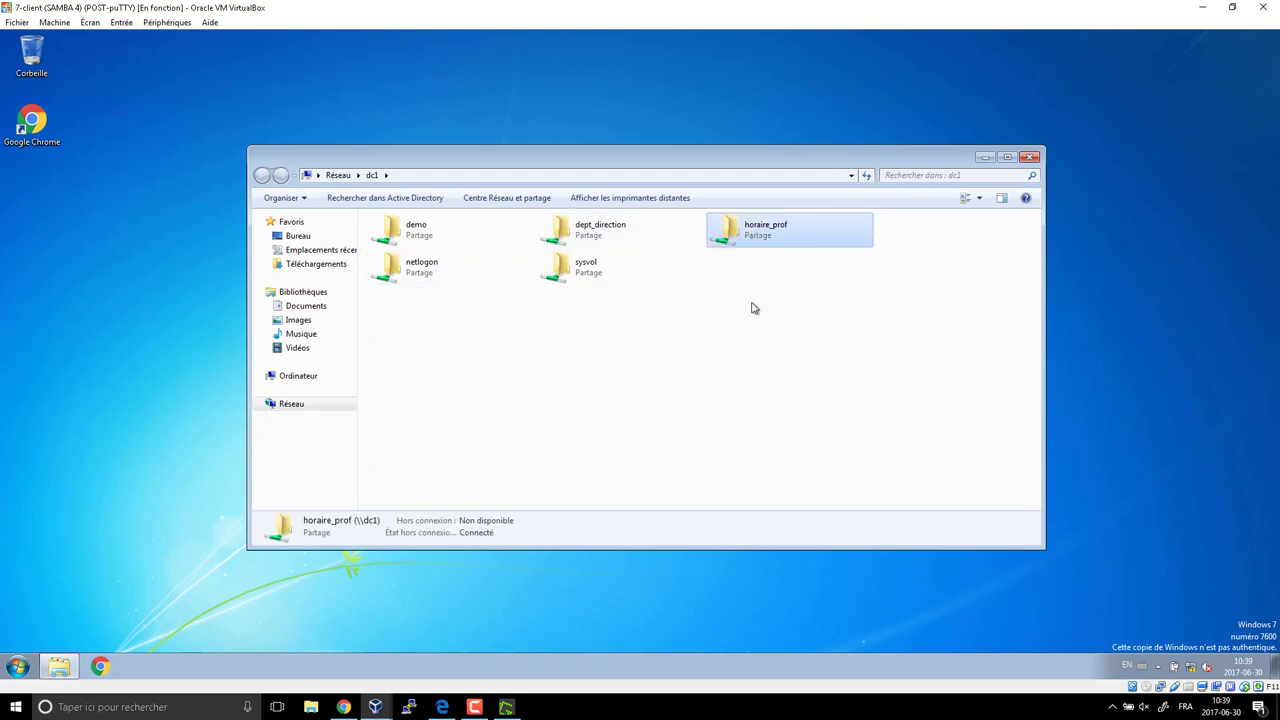
{"action": "left_click", "coordinate": [601, 235]}
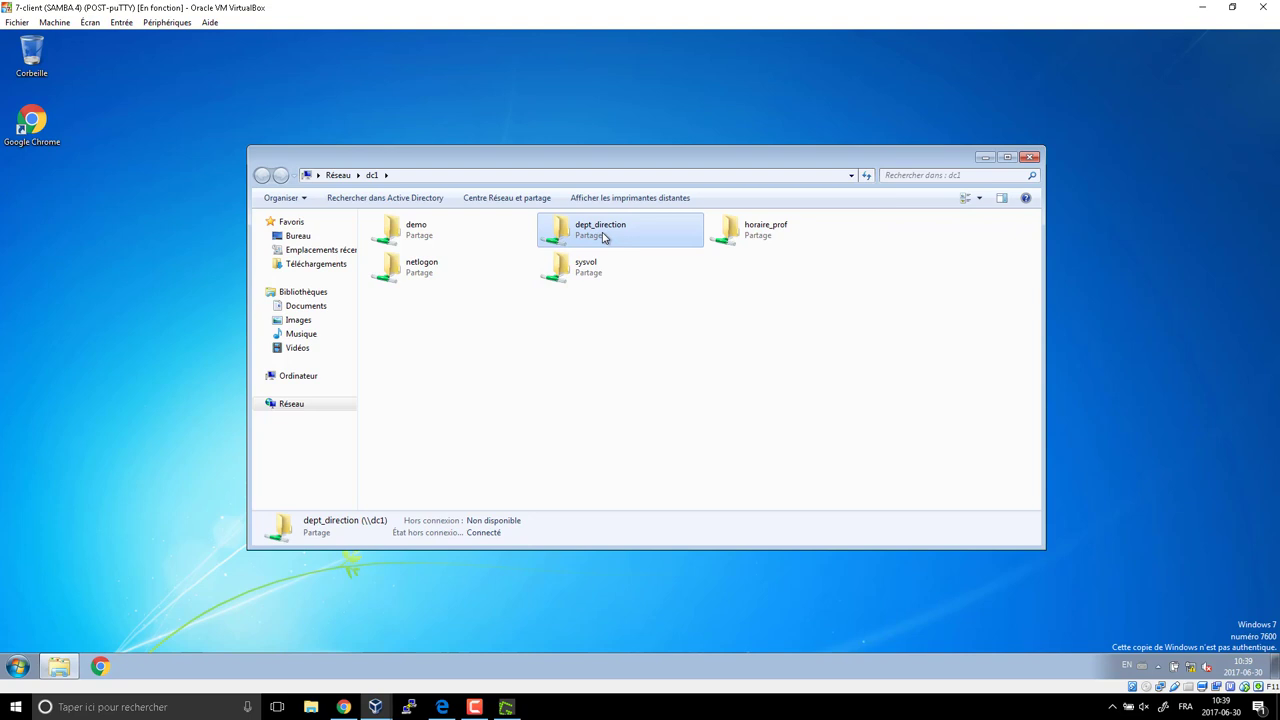
In dept_direction, create a Nouveau dossier folder, delete it, and return to the dc1 shares.
{"action": "double_click", "coordinate": [603, 237]}
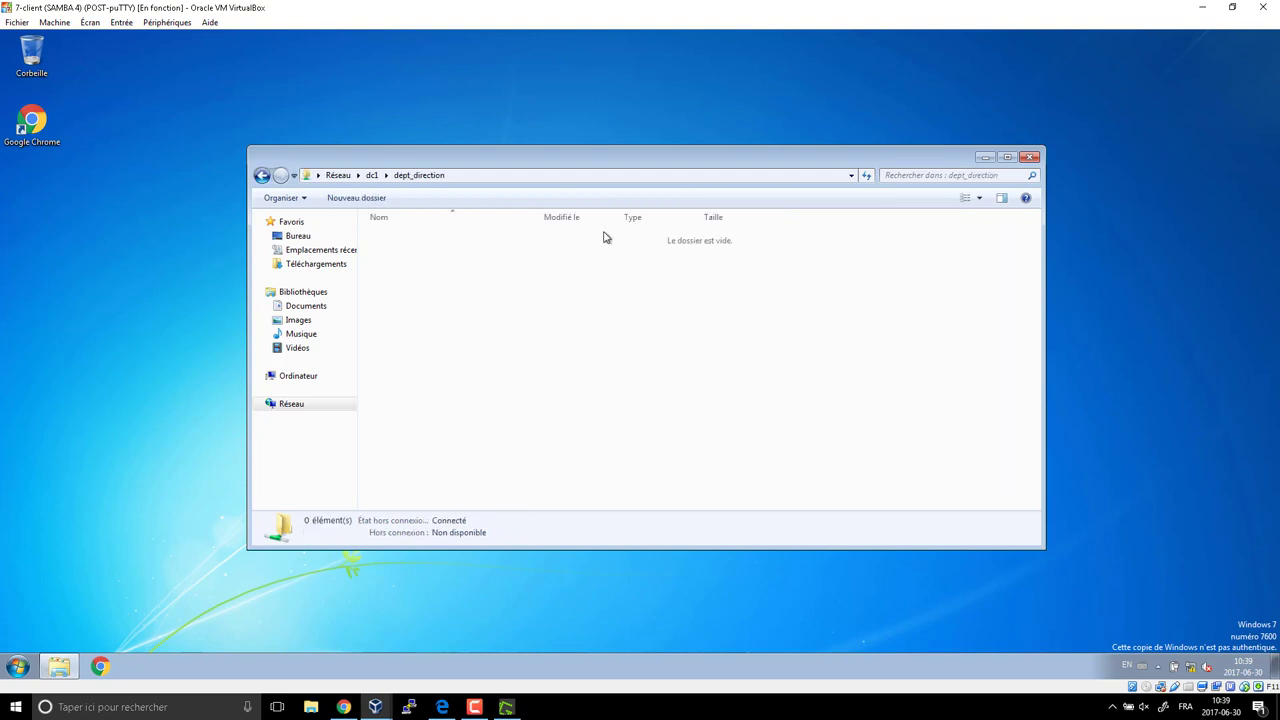
{"action": "right_click", "coordinate": [443, 293]}
{"action": "mouse_move", "coordinate": [535, 423]}
{"action": "left_click", "coordinate": [630, 418]}
{"action": "left_click", "coordinate": [486, 403]}
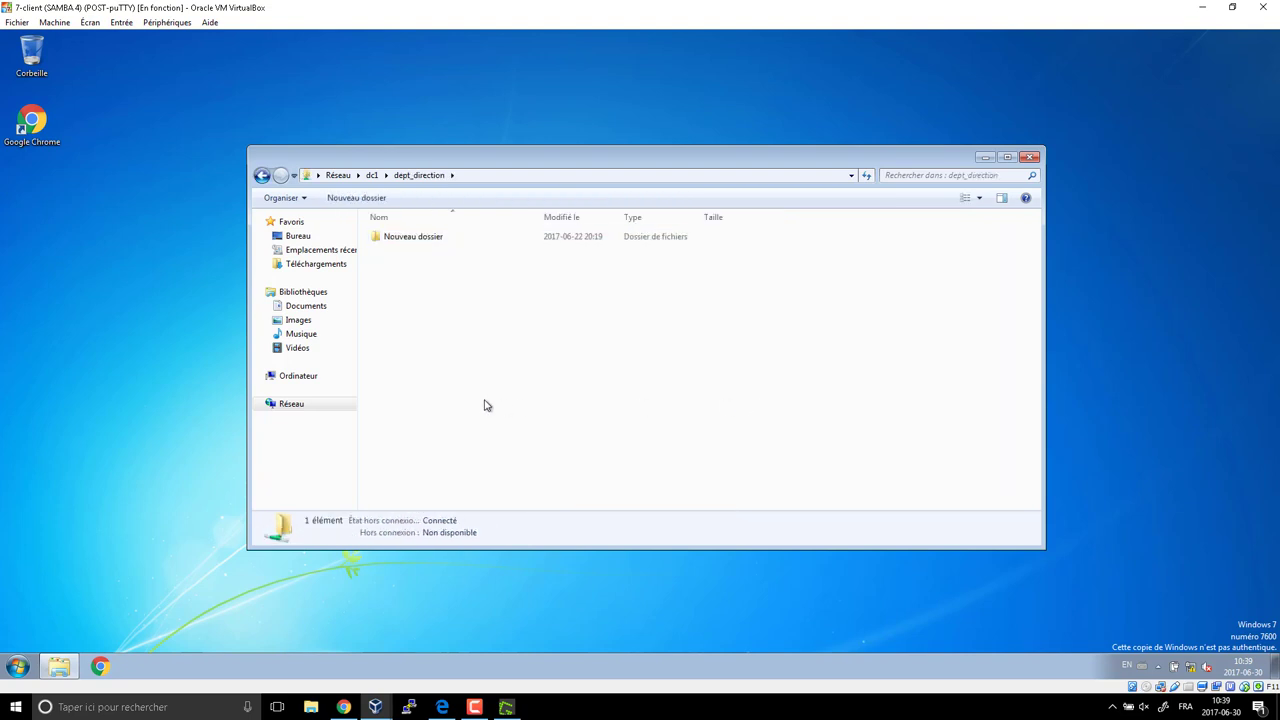
{"action": "left_click", "coordinate": [420, 243]}
{"action": "key", "text": "Delete"}
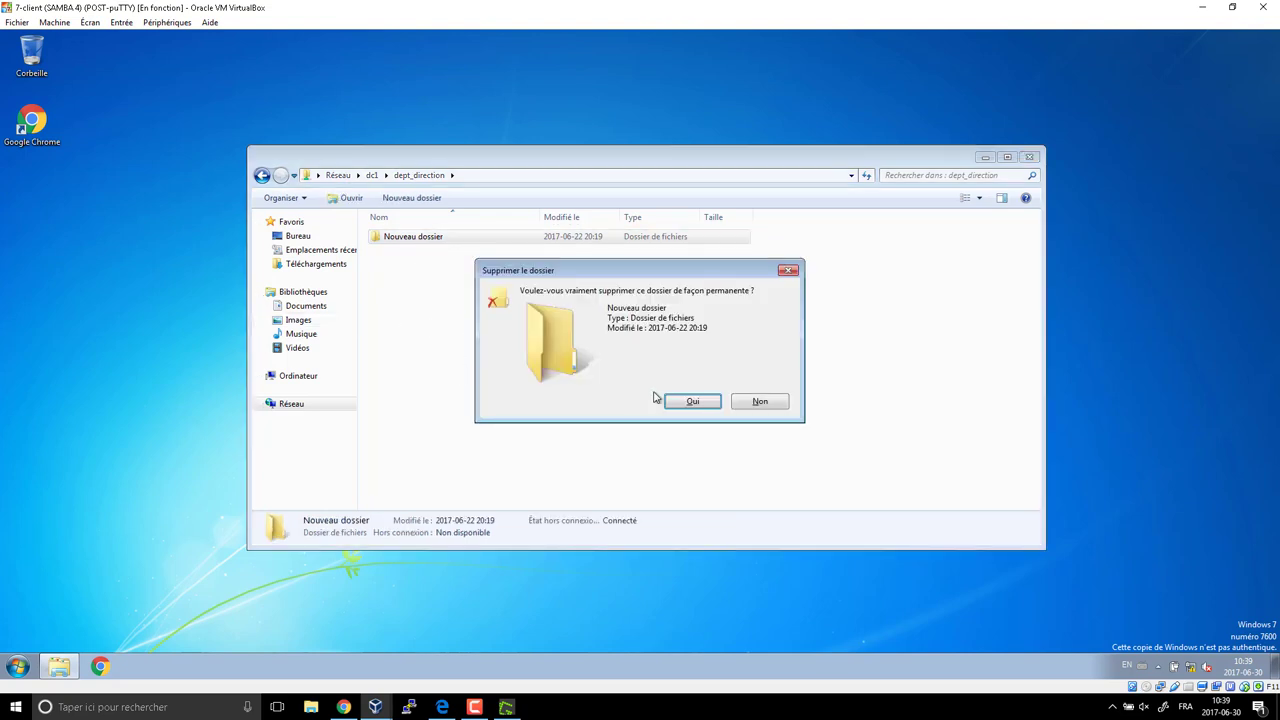
{"action": "left_click", "coordinate": [684, 404]}
{"action": "left_click", "coordinate": [262, 175]}
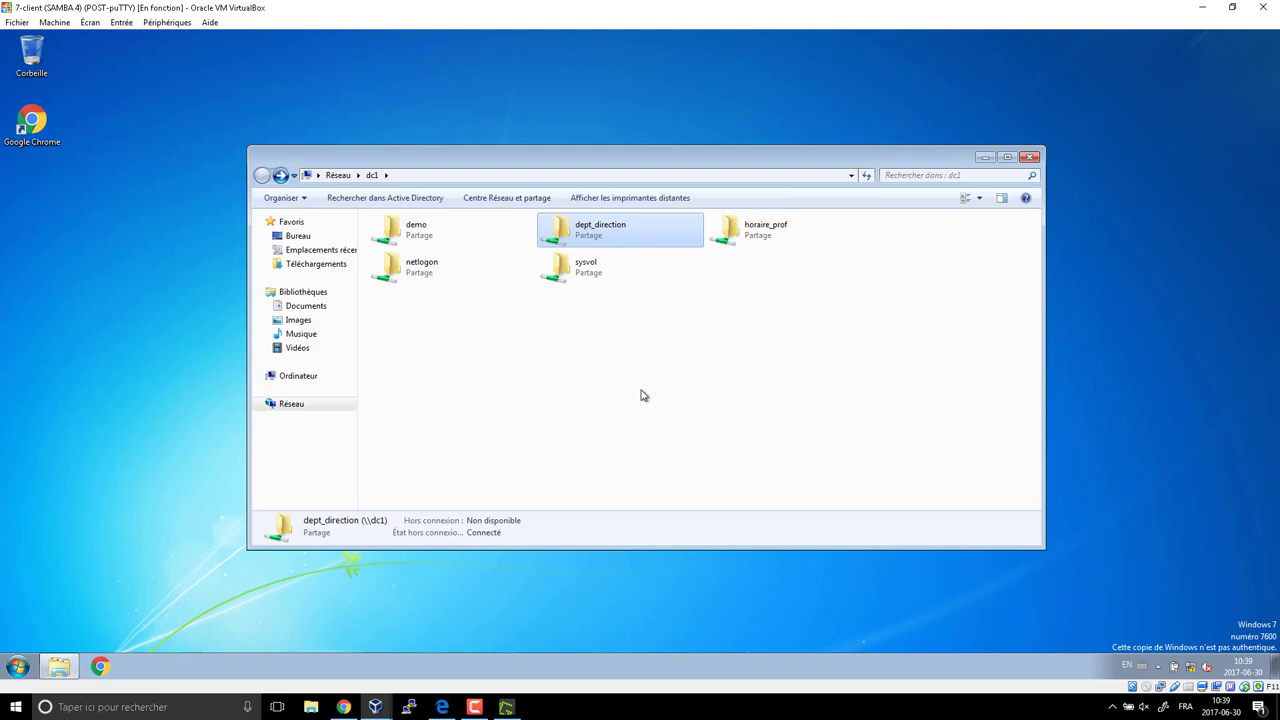
{"action": "left_click", "coordinate": [752, 236]}
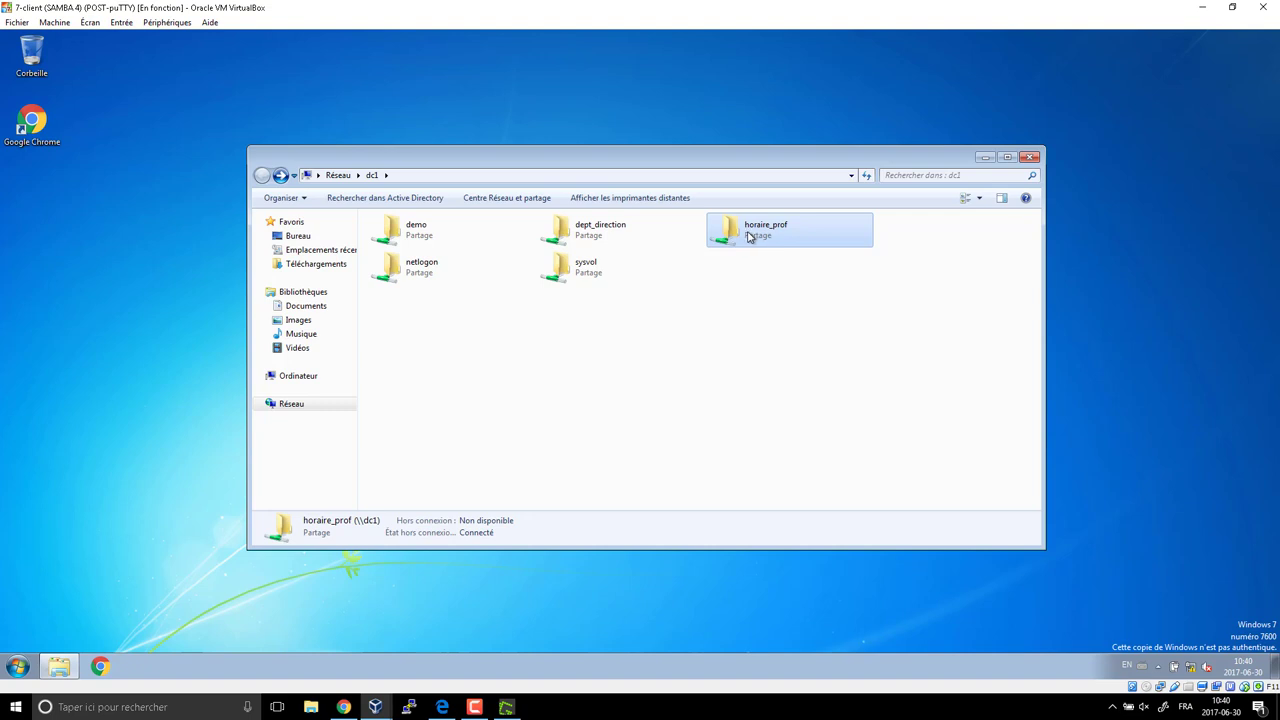
Create a Nouveau dossier folder in horaire_prof, then decline its deletion so it stays.
{"action": "double_click", "coordinate": [750, 236]}
{"action": "right_click", "coordinate": [467, 263]}
{"action": "mouse_move", "coordinate": [592, 387]}
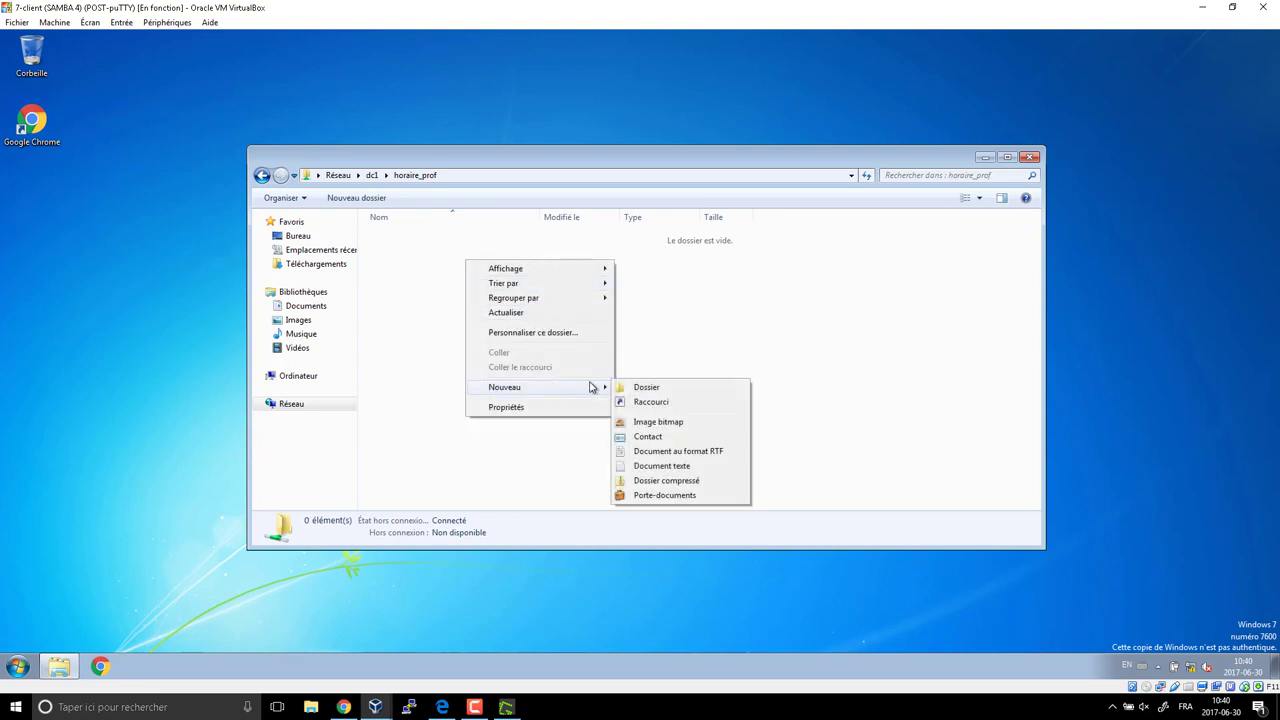
{"action": "left_click", "coordinate": [655, 388]}
{"action": "left_click", "coordinate": [457, 338]}
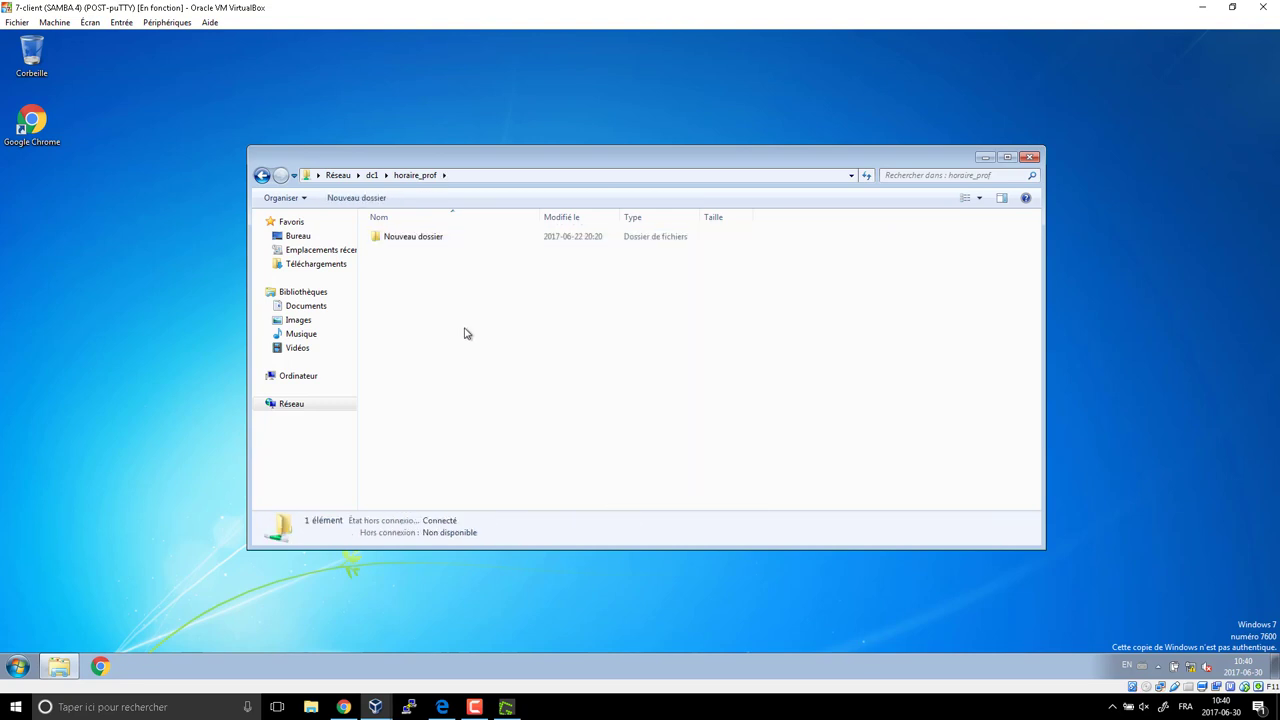
{"action": "left_click", "coordinate": [435, 241]}
{"action": "key", "text": "Delete"}
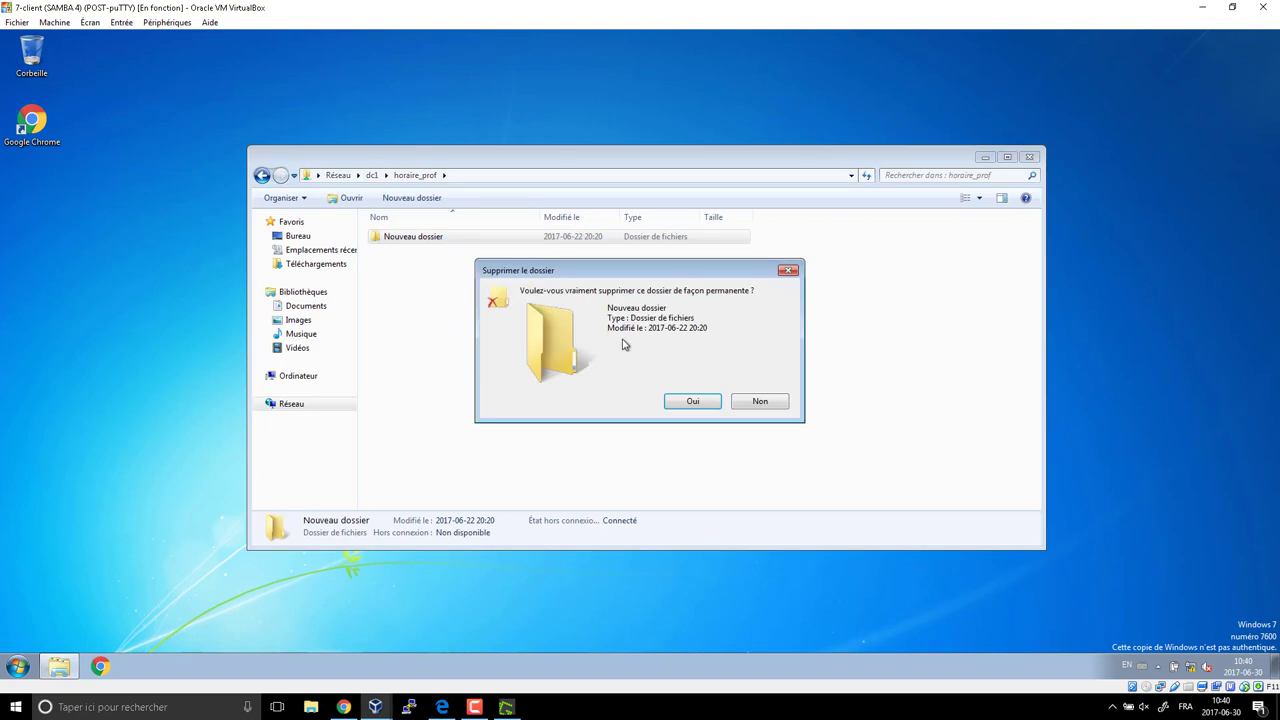
{"action": "left_click", "coordinate": [770, 403]}
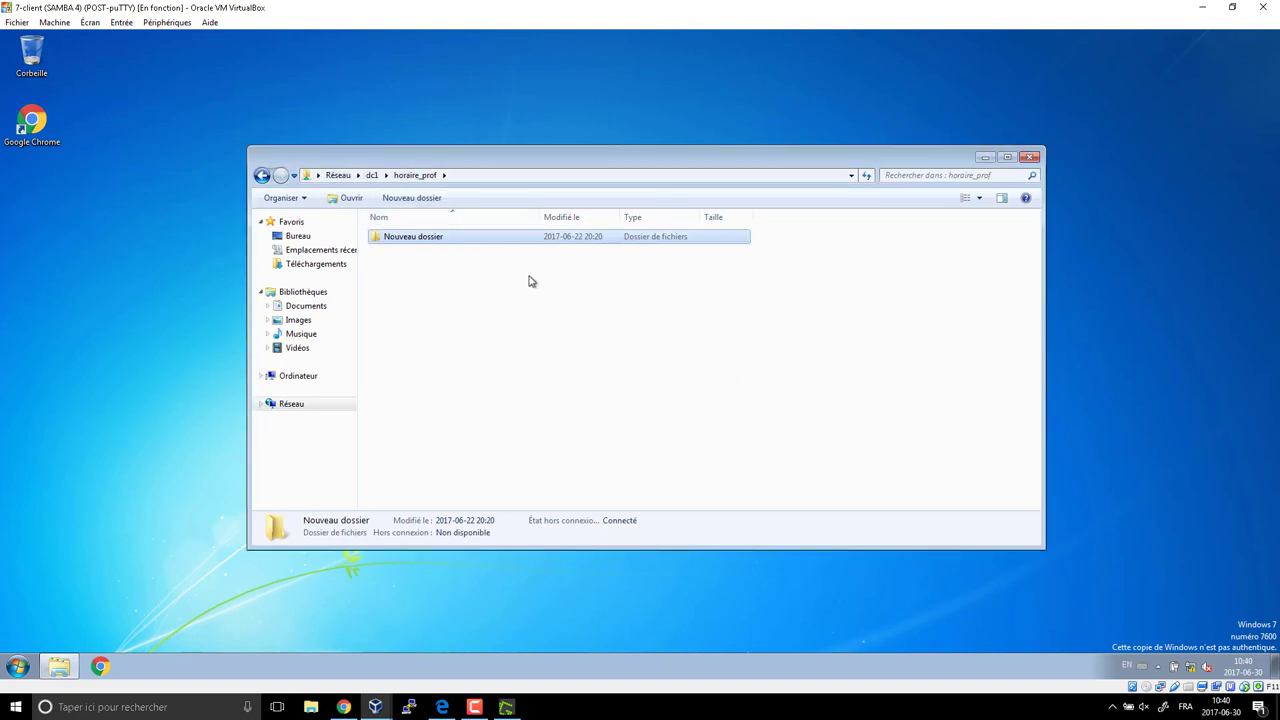
{"action": "left_click", "coordinate": [18, 666]}
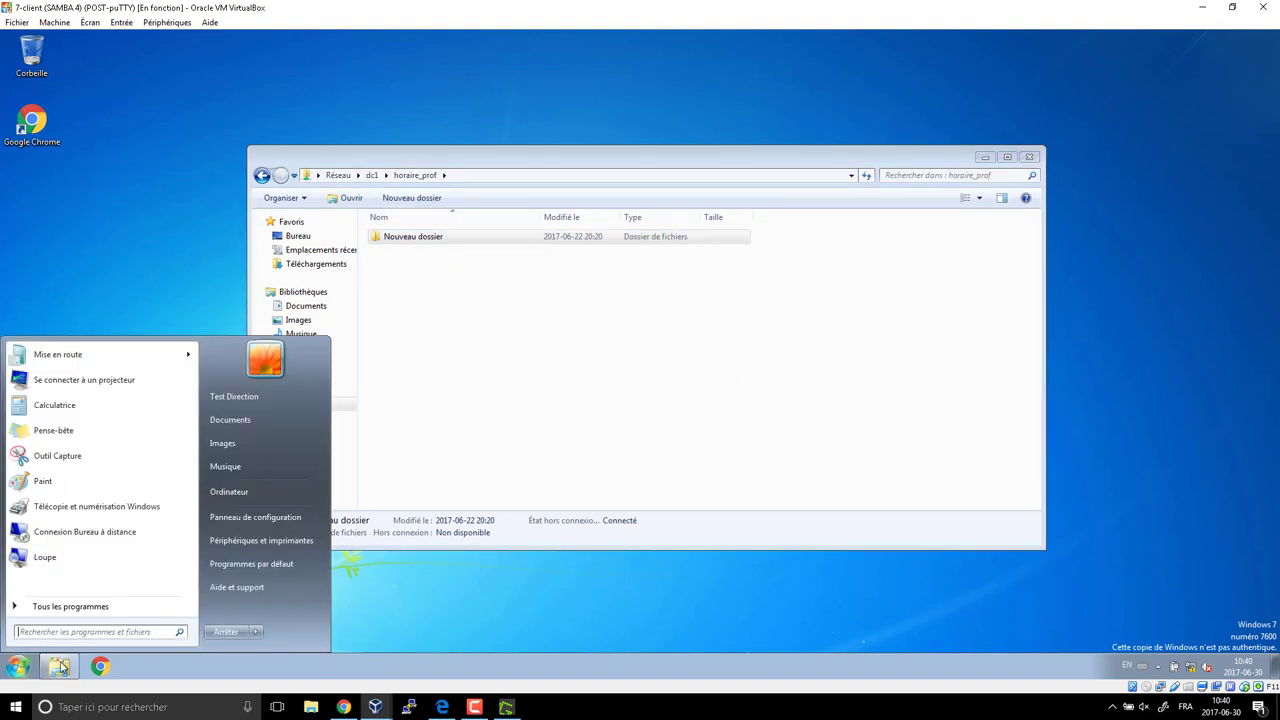
Switch user and sign in with the teacher account's username and current password.
{"action": "mouse_move", "coordinate": [258, 634]}
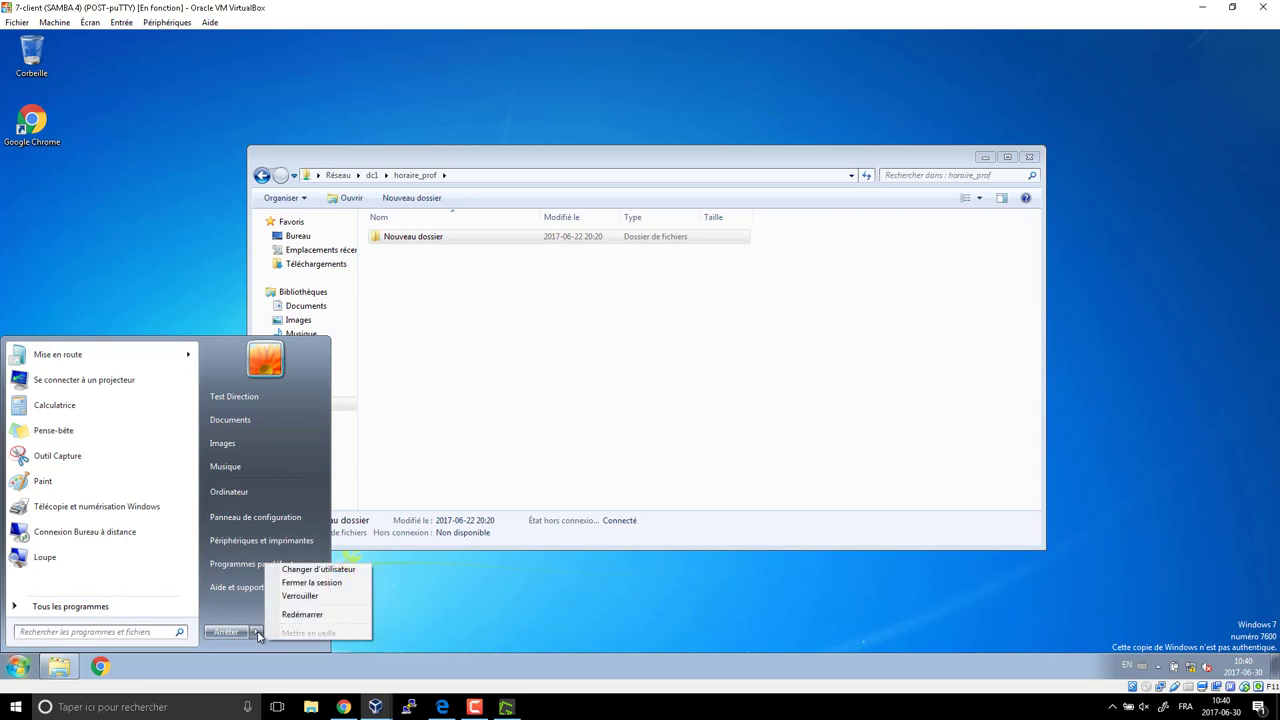
{"action": "left_click", "coordinate": [337, 572]}
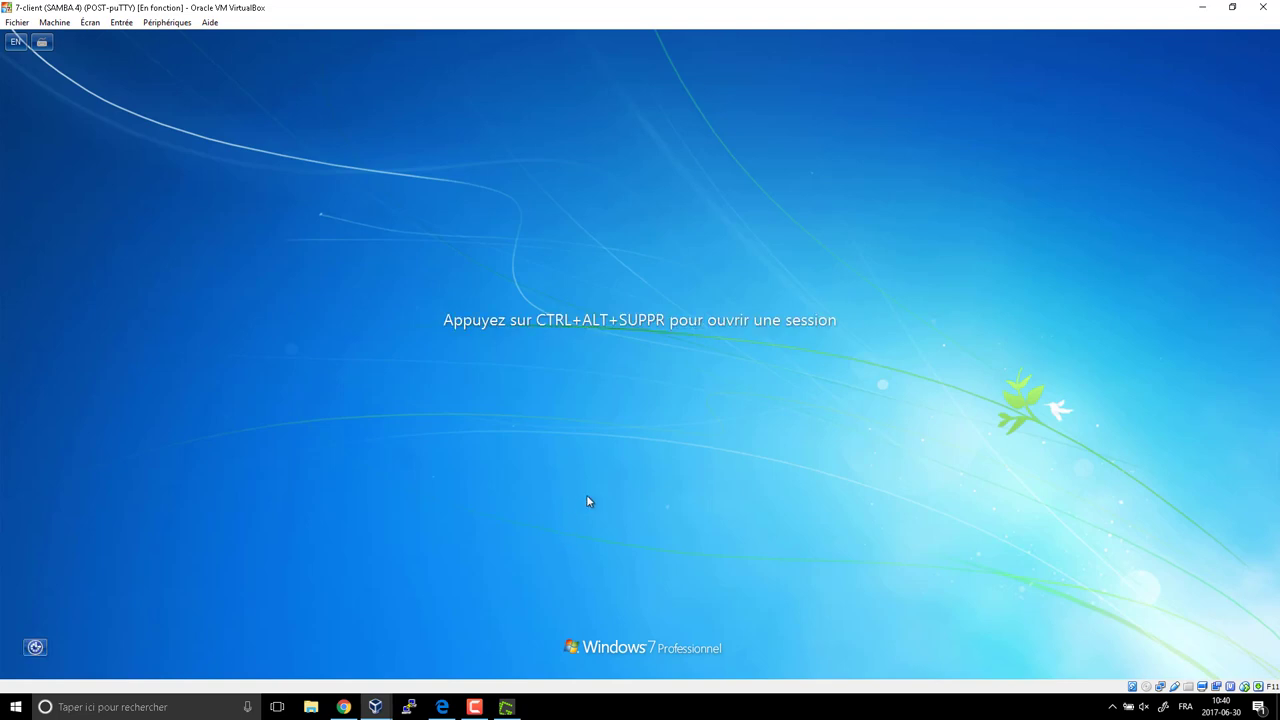
{"action": "key", "text": "ctrl+alt+Delete"}
{"action": "left_click", "coordinate": [768, 400]}
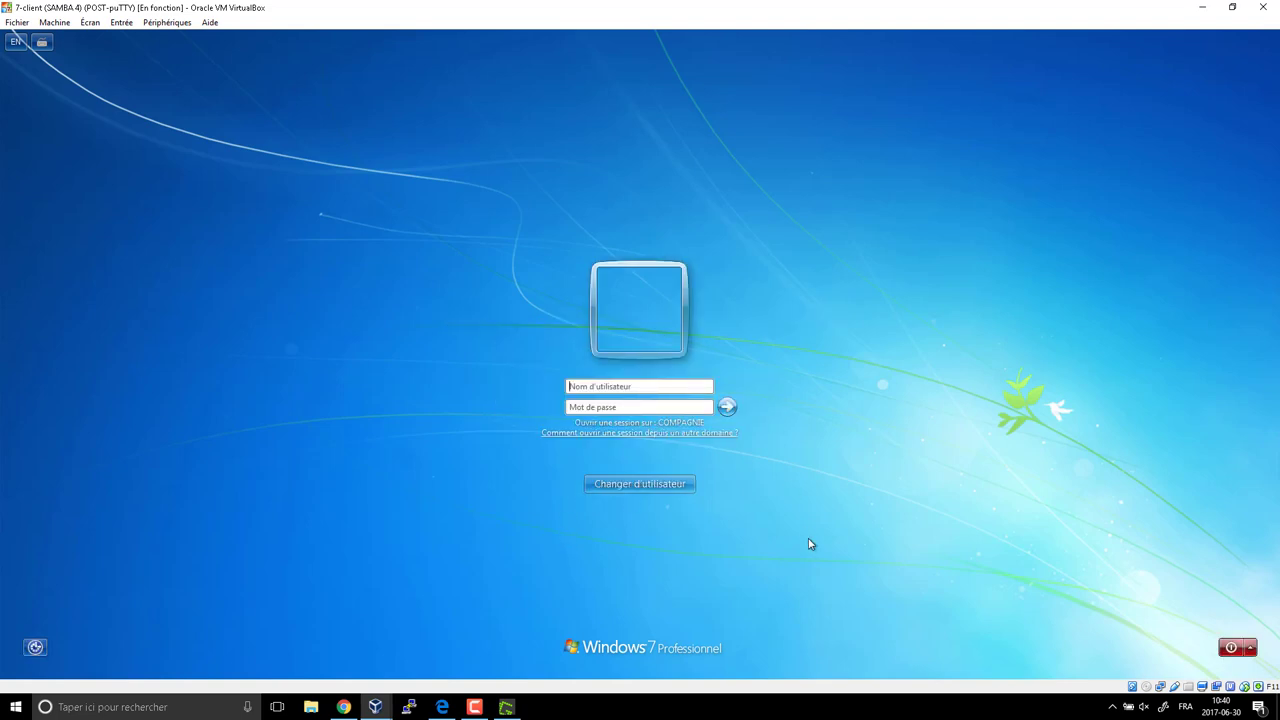
{"action": "key", "text": "Tab"}
{"action": "type", "text": "*******"}
{"action": "key", "text": "Return"}
{"action": "key", "text": "Return"}
Set the teacher account's new password and dismiss the Windows activation notice.
{"action": "type", "text": "******"}
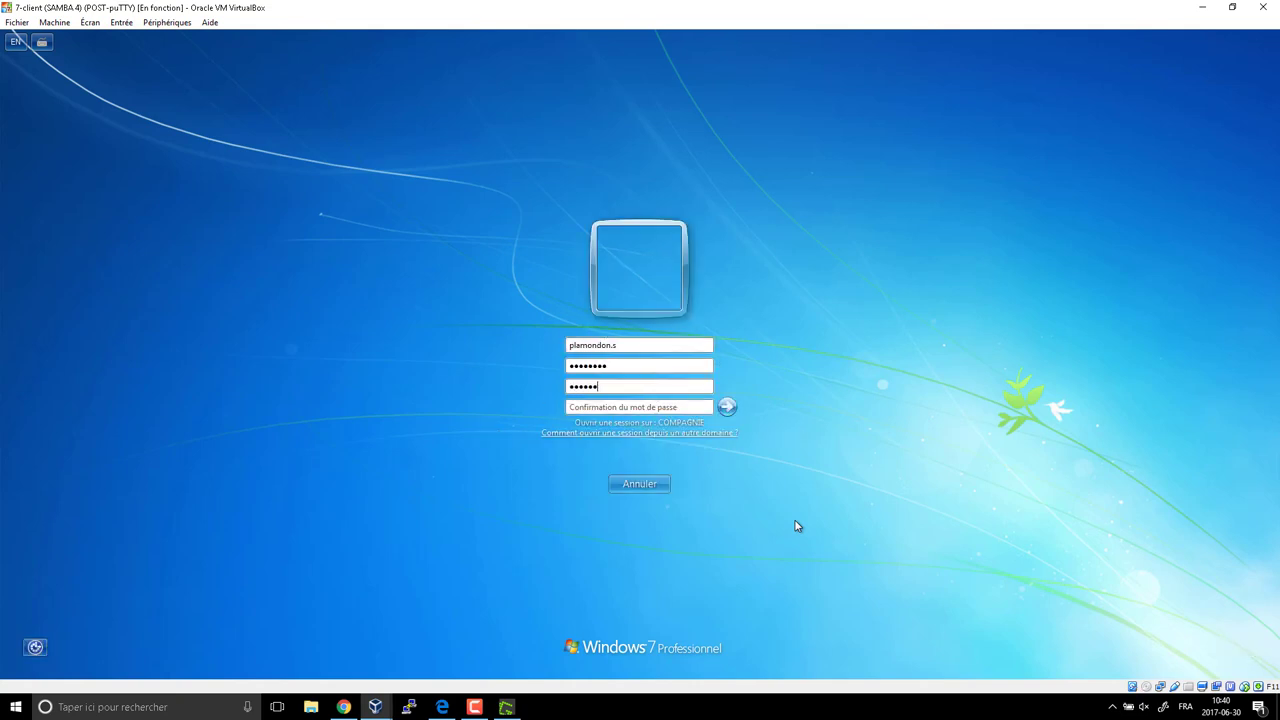
{"action": "type", "text": "*********"}
{"action": "left_click", "coordinate": [727, 407]}
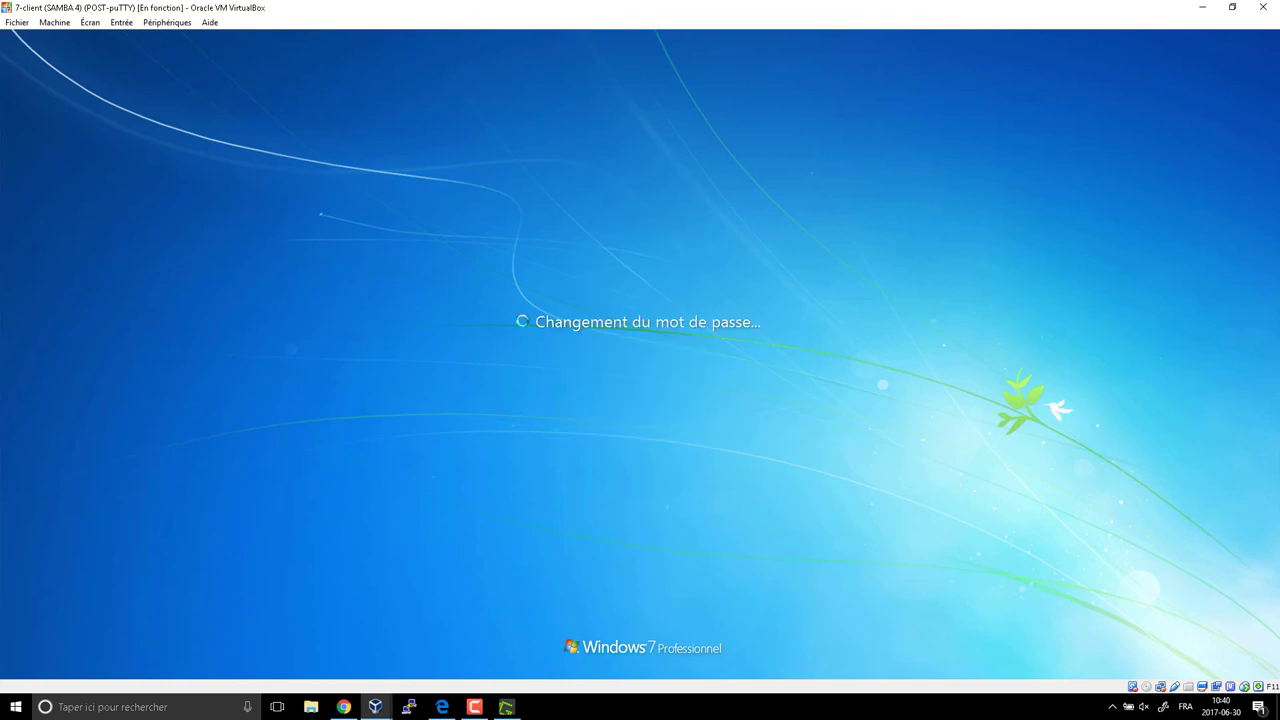
{"action": "key", "text": "Return"}
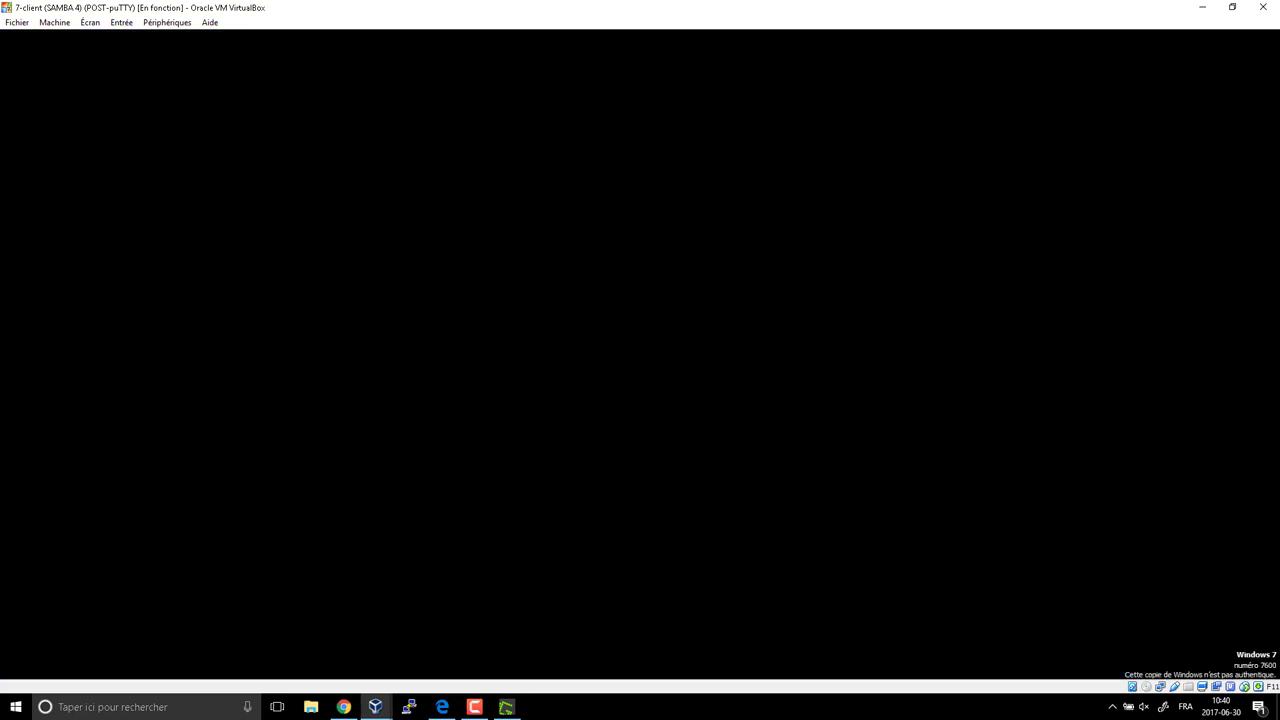
{"action": "key", "text": "Escape"}
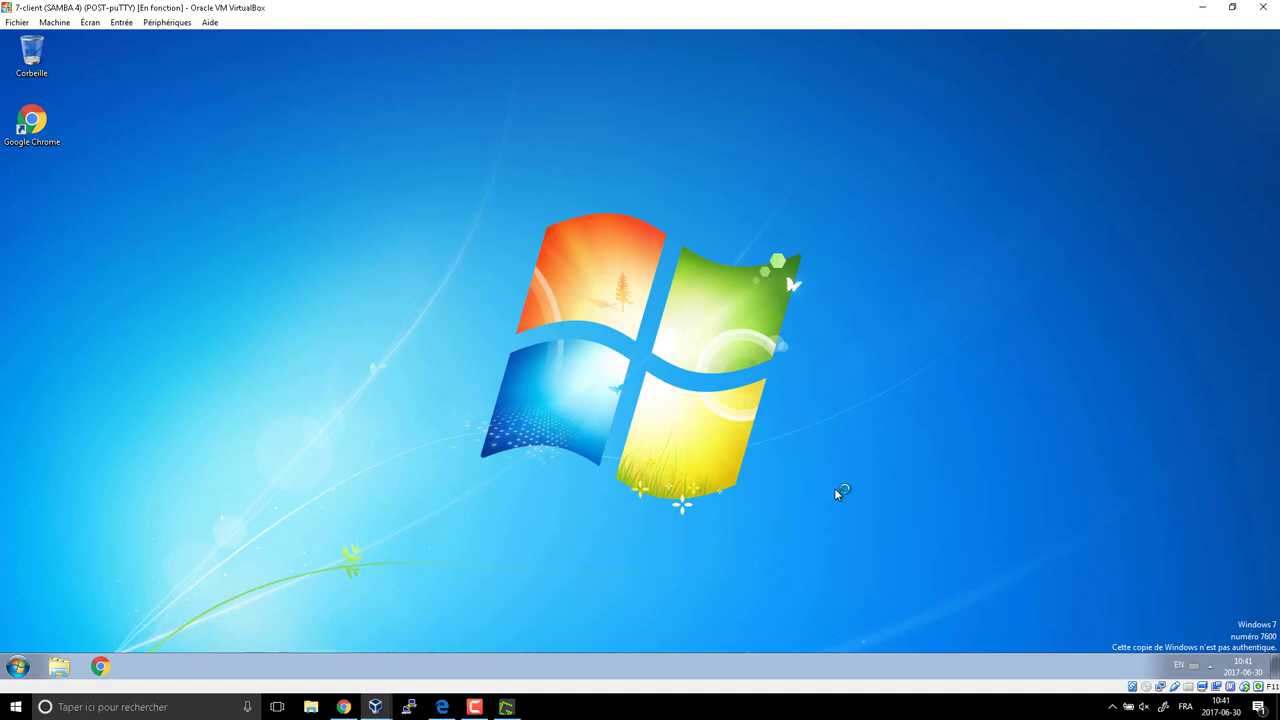
Open \\dc1 and try dept_direction as the teacher, dismissing the network access error.
{"action": "key", "text": "super+r"}
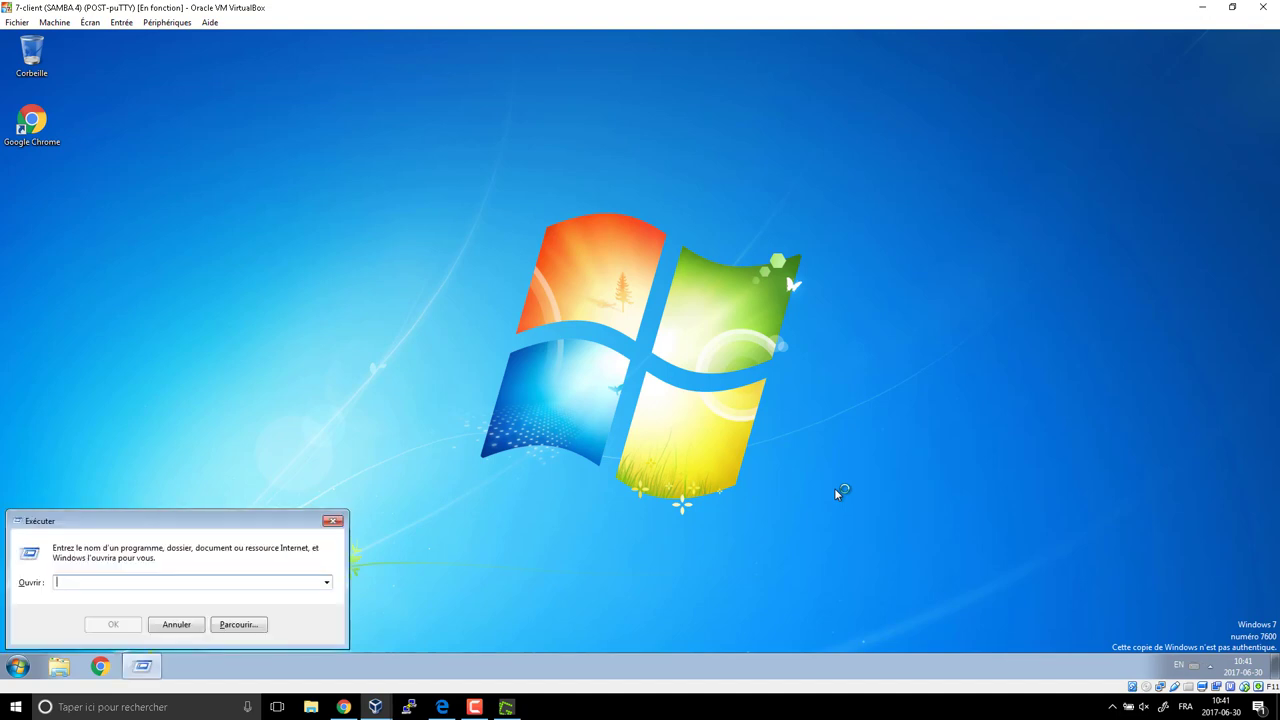
{"action": "type", "text": "\\\\"}
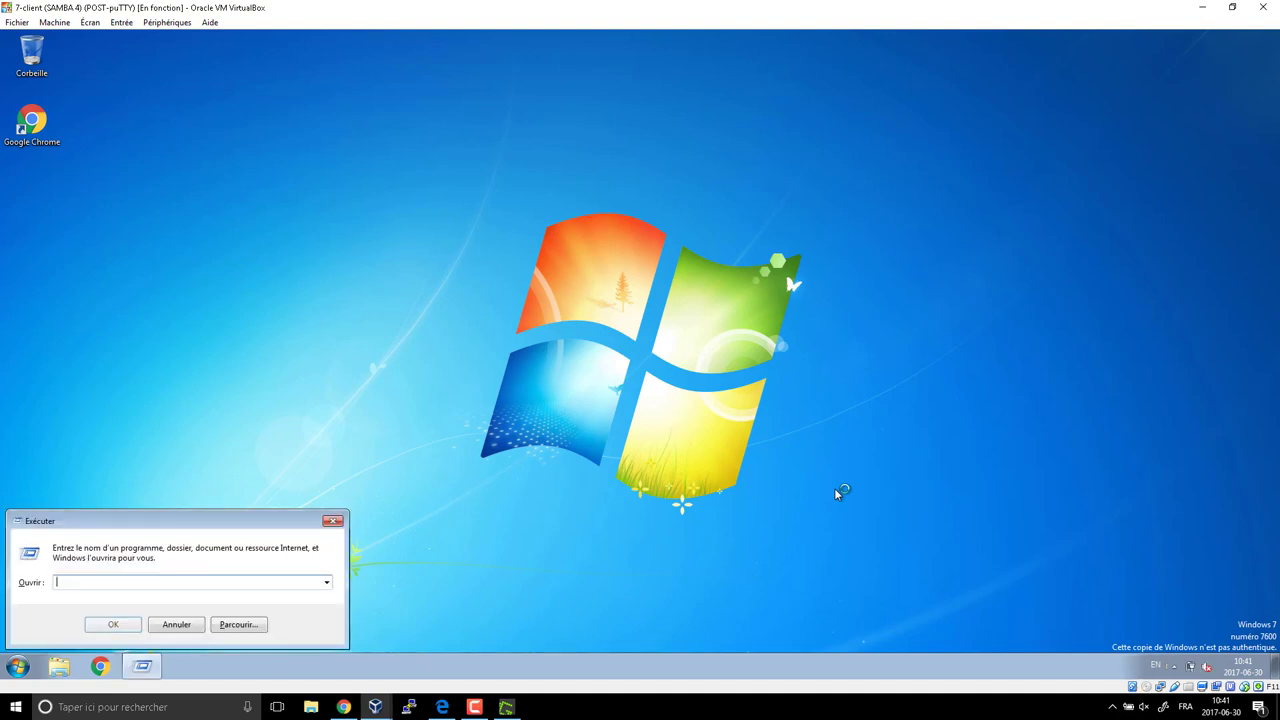
{"action": "type", "text": "dc1"}
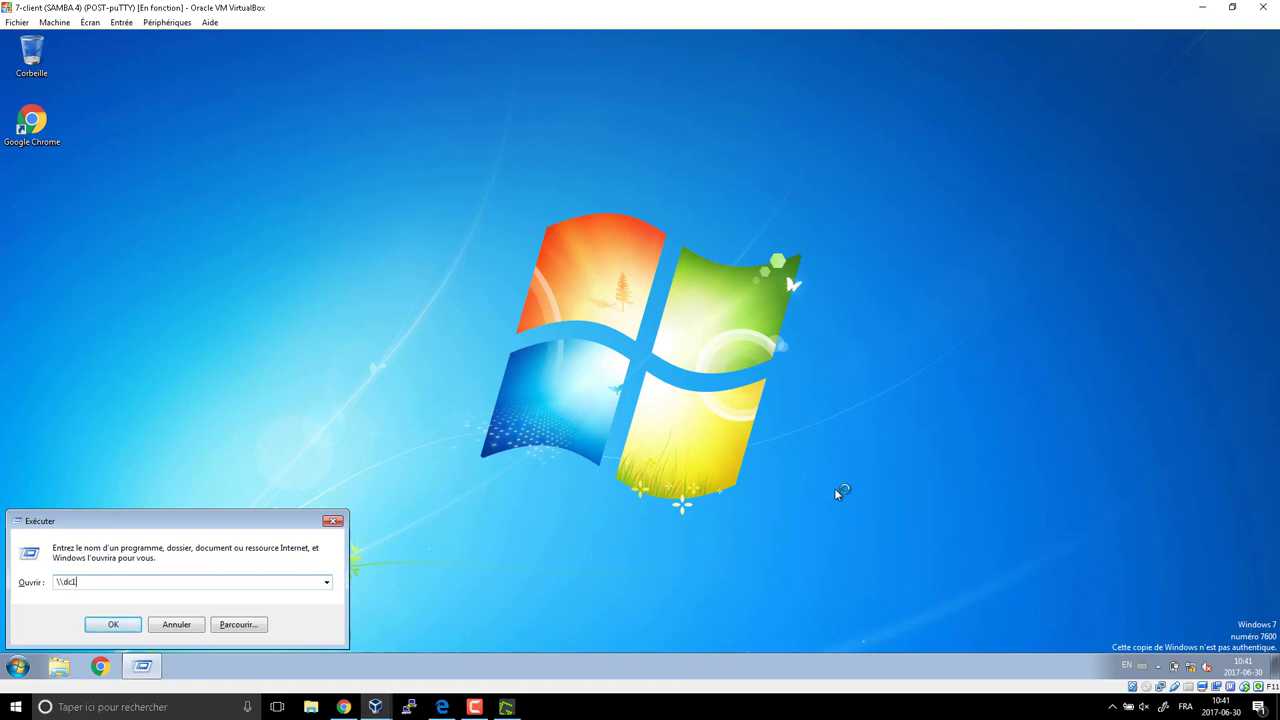
{"action": "key", "text": "Return"}
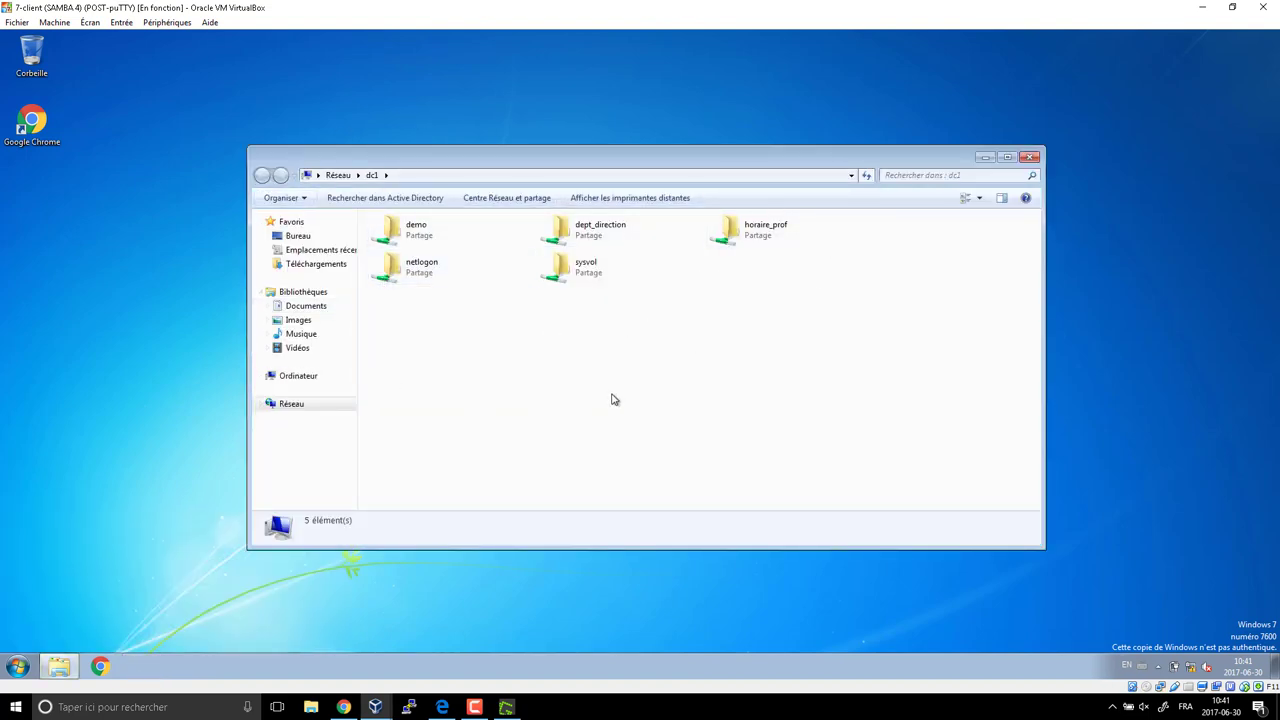
{"action": "left_click", "coordinate": [583, 236]}
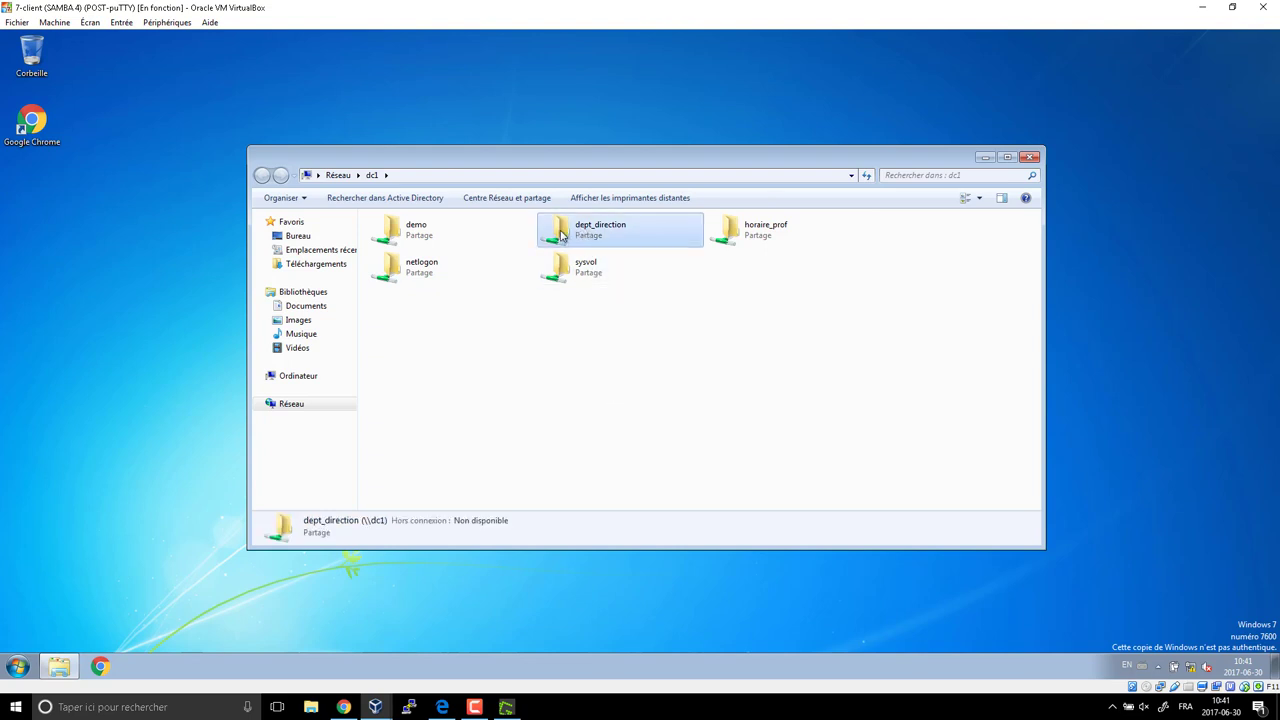
{"action": "double_click", "coordinate": [561, 235]}
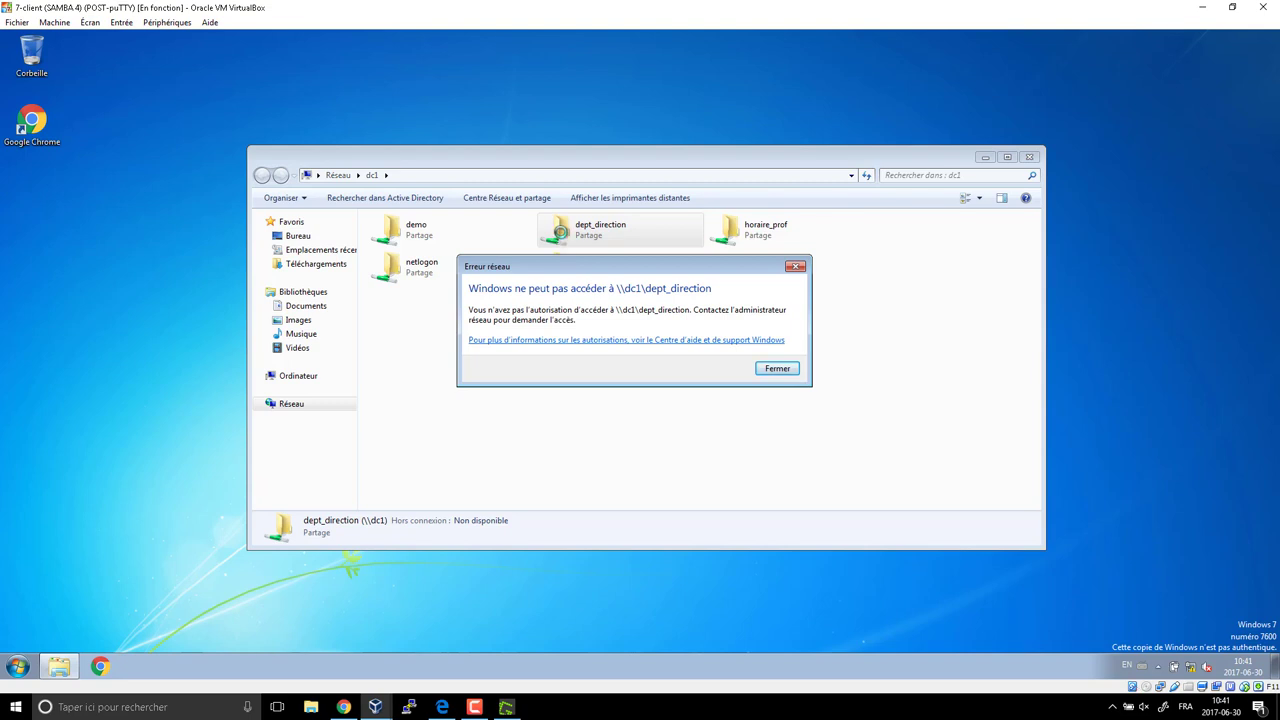
{"action": "left_click", "coordinate": [795, 266]}
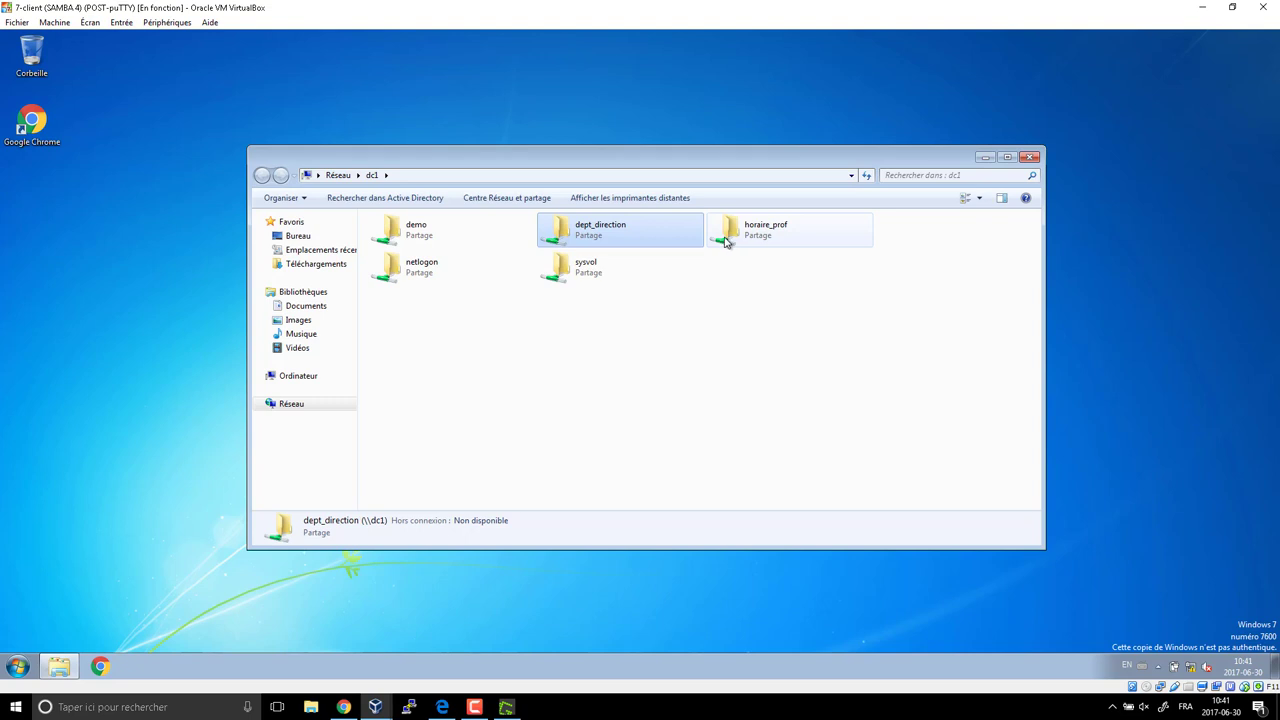
Try deleting Nouveau dossier in horaire_prof, then cancel after access is denied.
{"action": "double_click", "coordinate": [726, 240]}
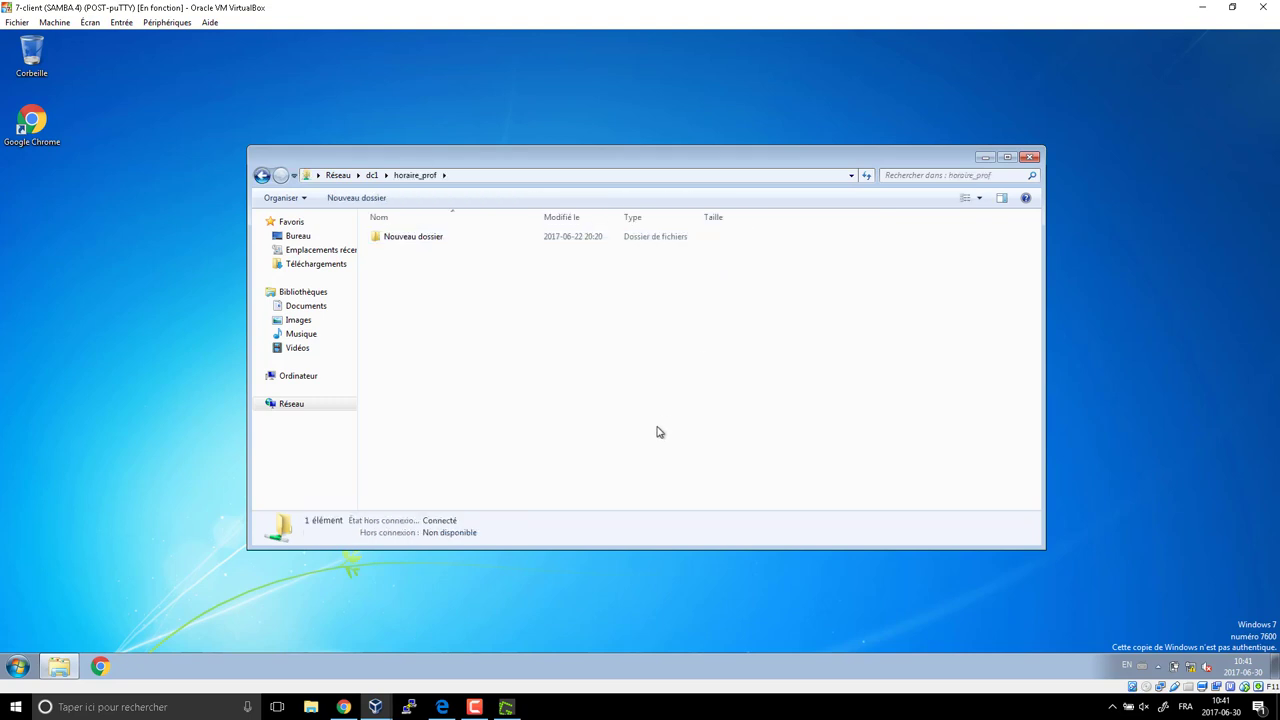
{"action": "left_click", "coordinate": [401, 237]}
{"action": "right_click", "coordinate": [401, 236]}
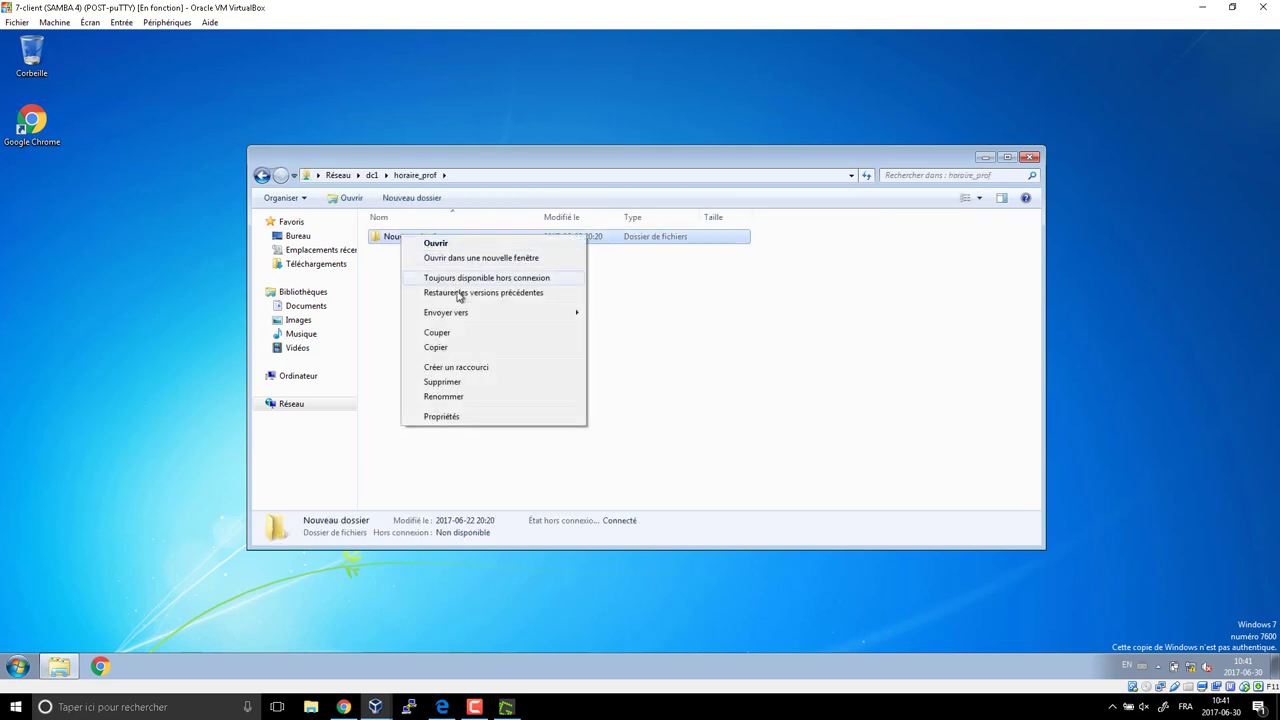
{"action": "left_click", "coordinate": [453, 383]}
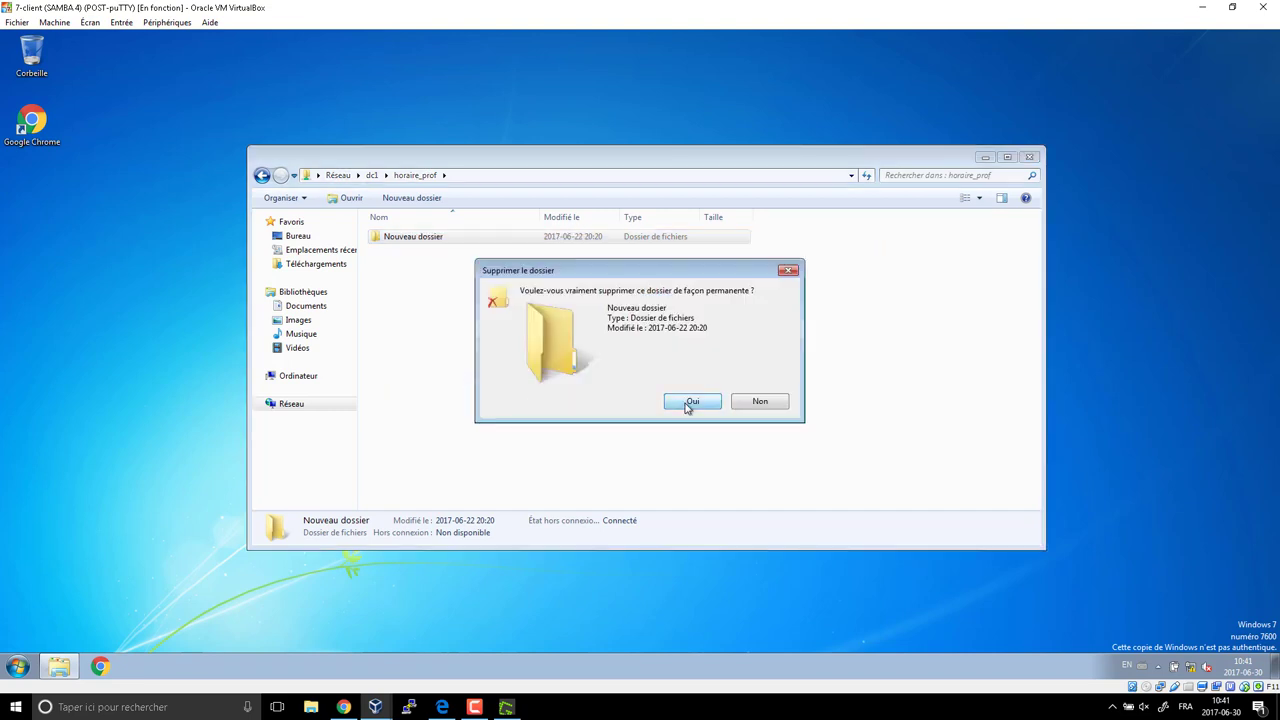
{"action": "left_click", "coordinate": [689, 402]}
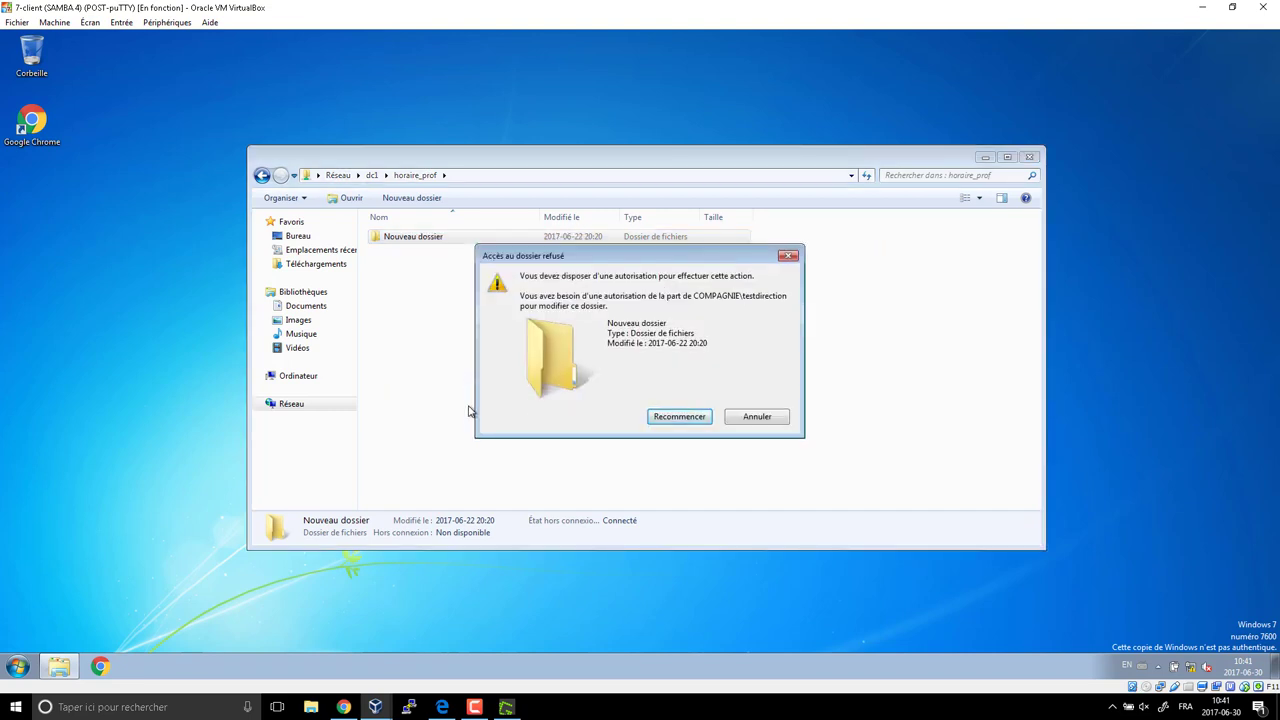
{"action": "left_click", "coordinate": [754, 424]}
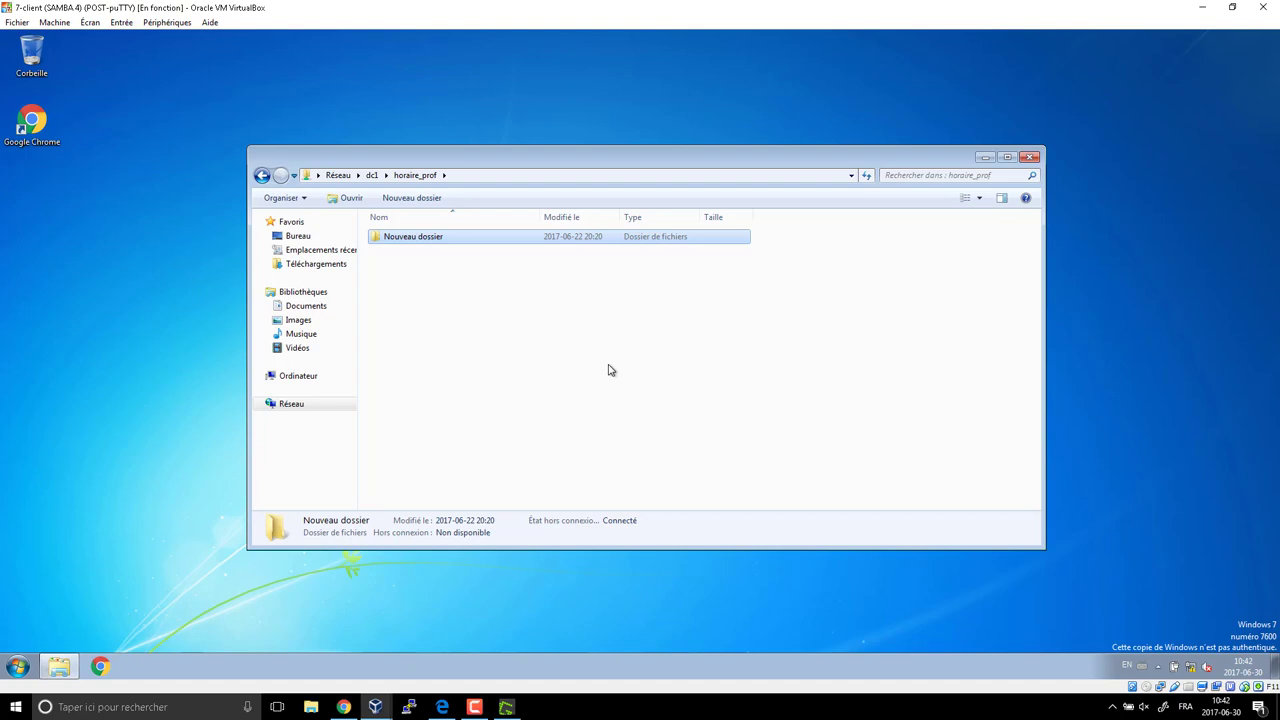
Close the horaire_prof folder window, show the Greenshot permissions diagram, then stop the screen recording.
{"action": "left_click", "coordinate": [1029, 157]}
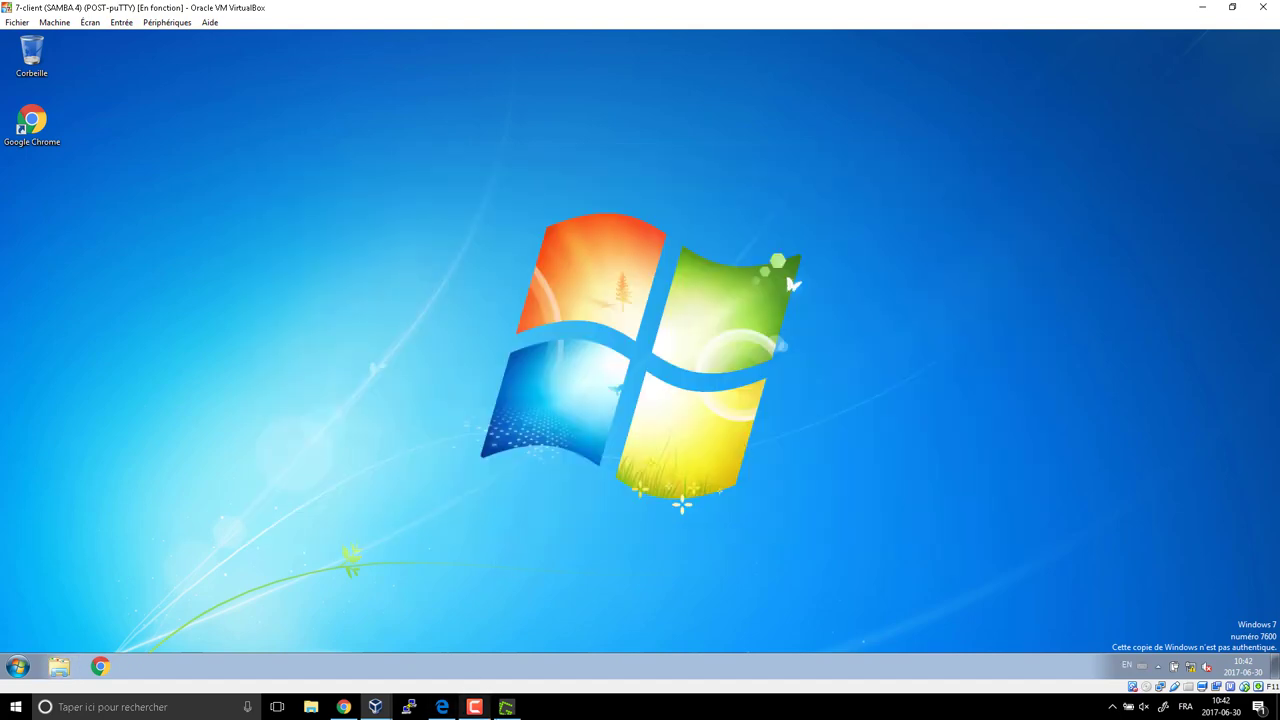
{"action": "left_click", "coordinate": [506, 707]}
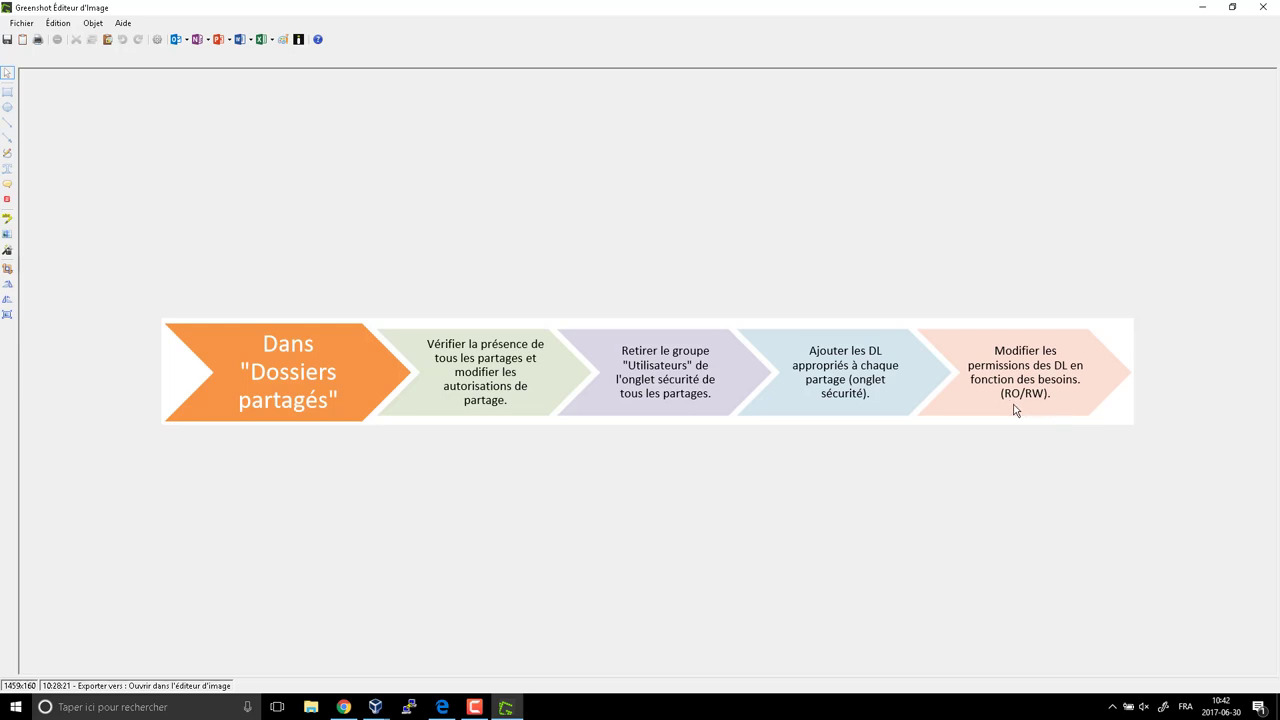
{"action": "left_click", "coordinate": [474, 707]}
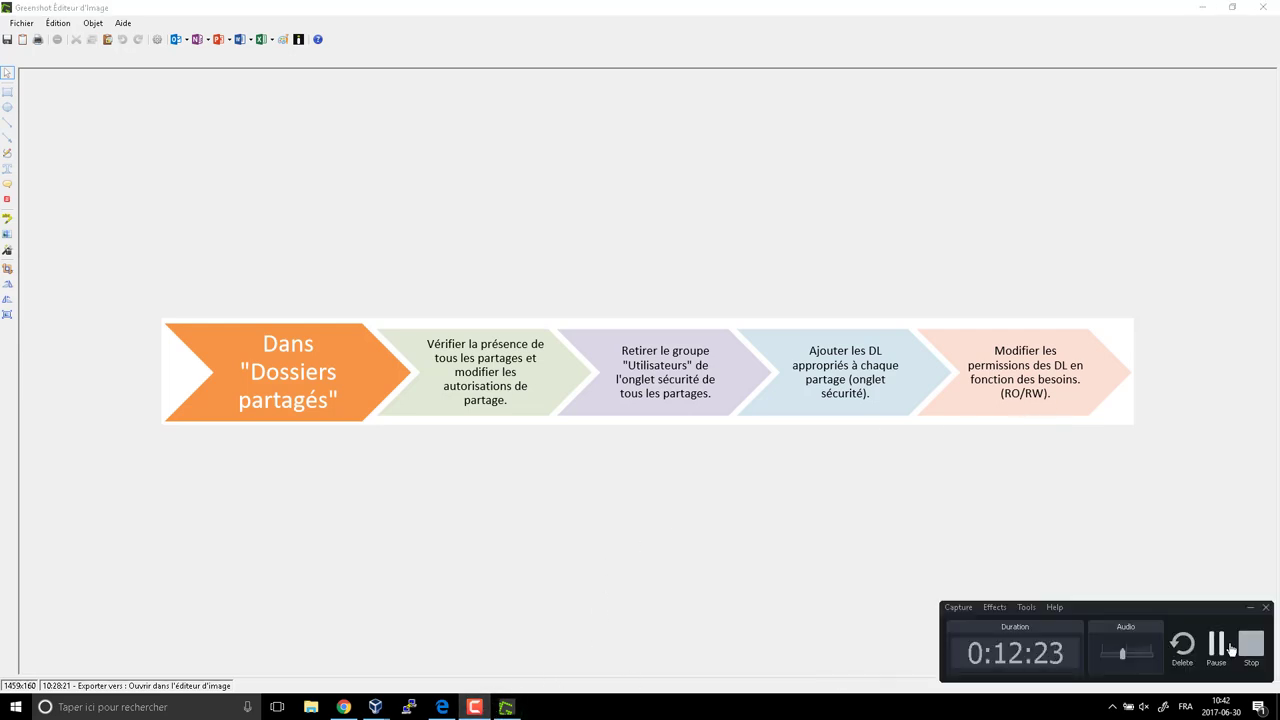
{"action": "left_click", "coordinate": [1251, 645]}
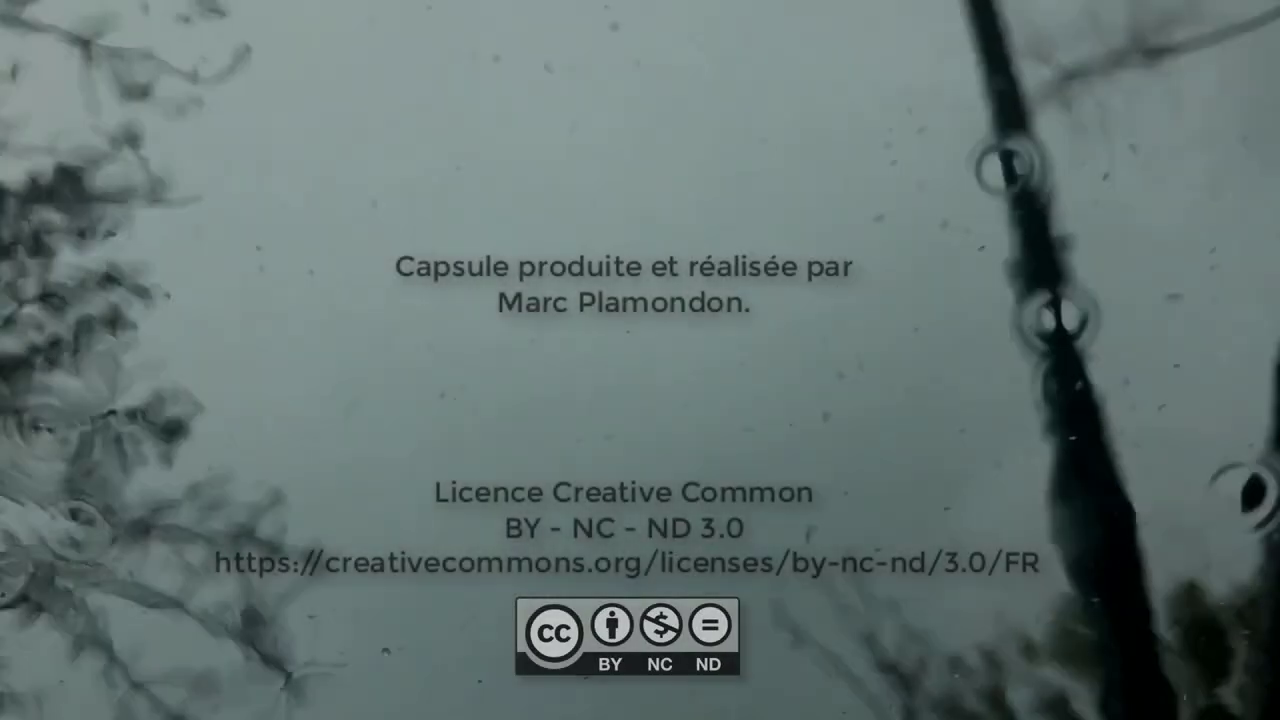